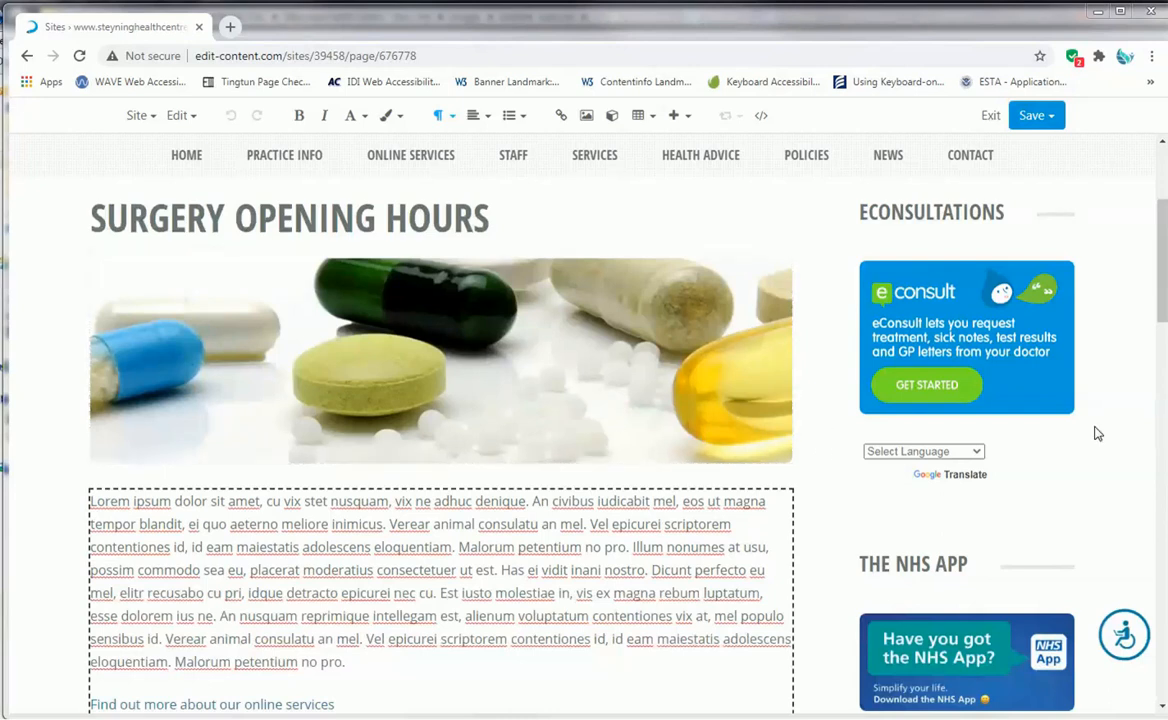
left_click_drag(1162, 262, 1162, 260)
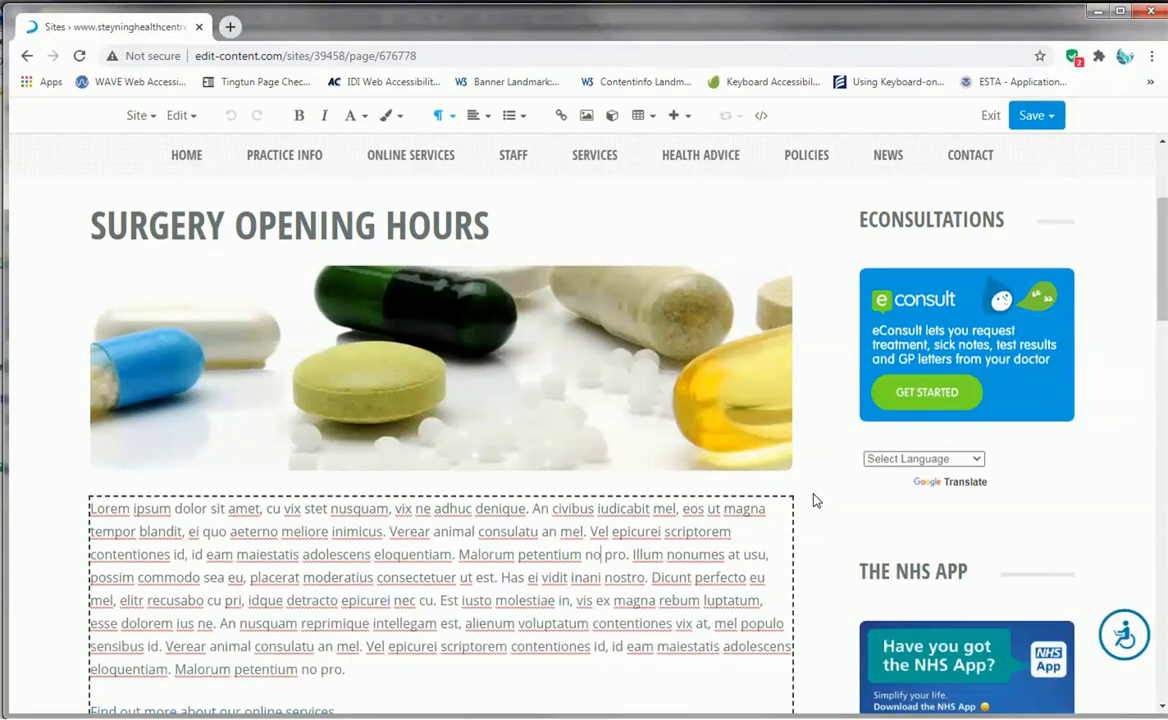
scroll(818, 495, "down", 3)
scroll(818, 490, "up", 4)
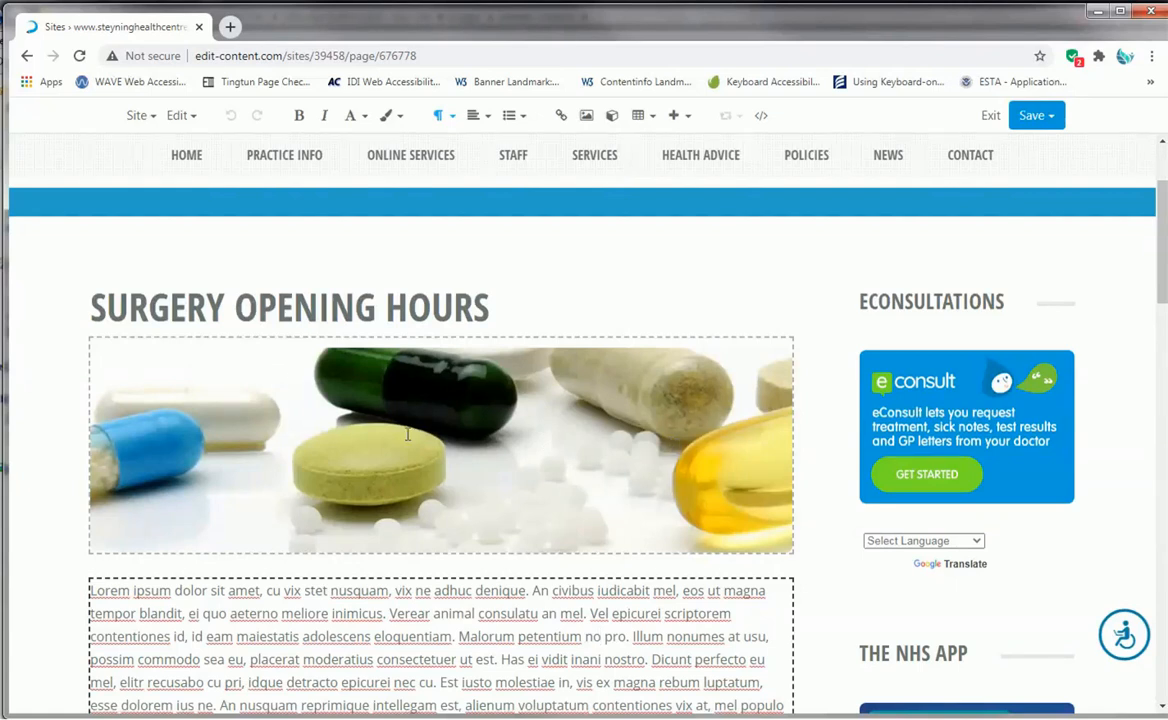
left_click(582, 462)
left_click(826, 452)
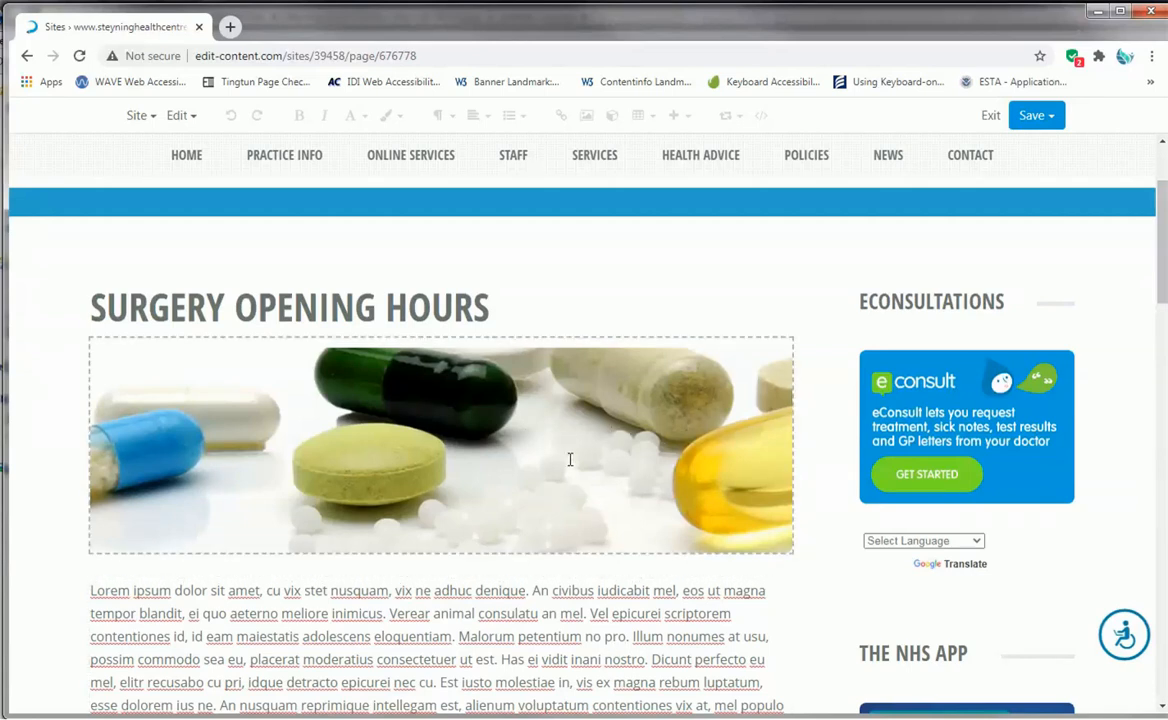
left_click(480, 441)
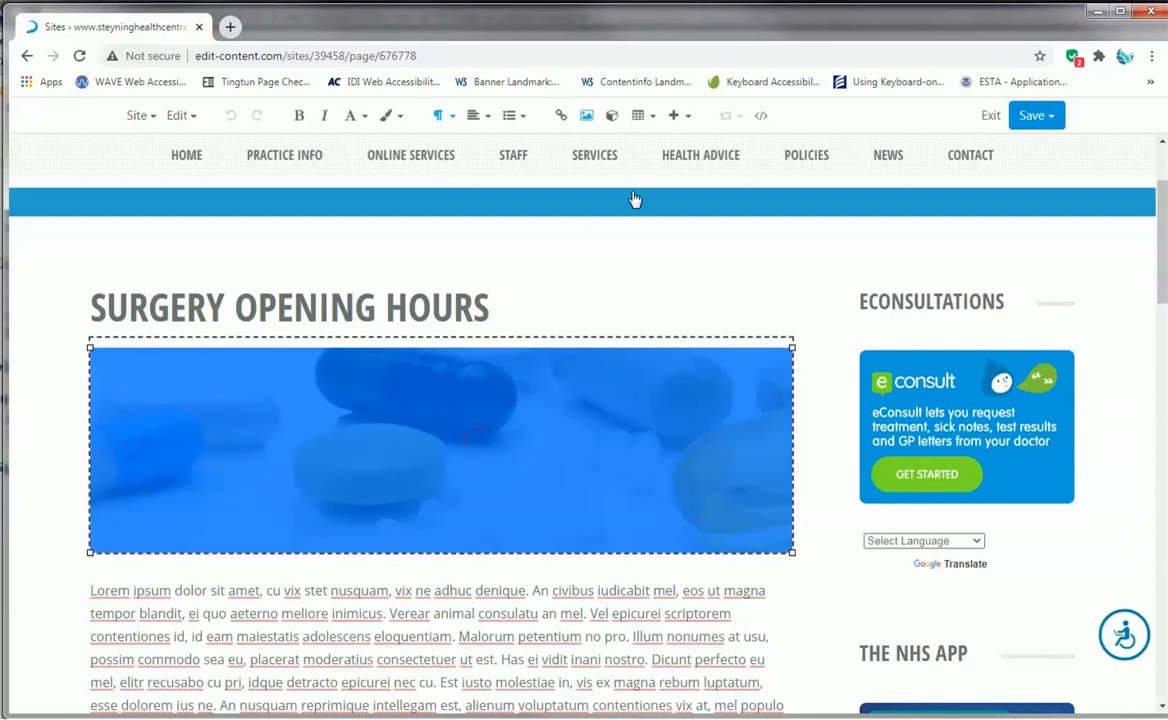
left_click(589, 123)
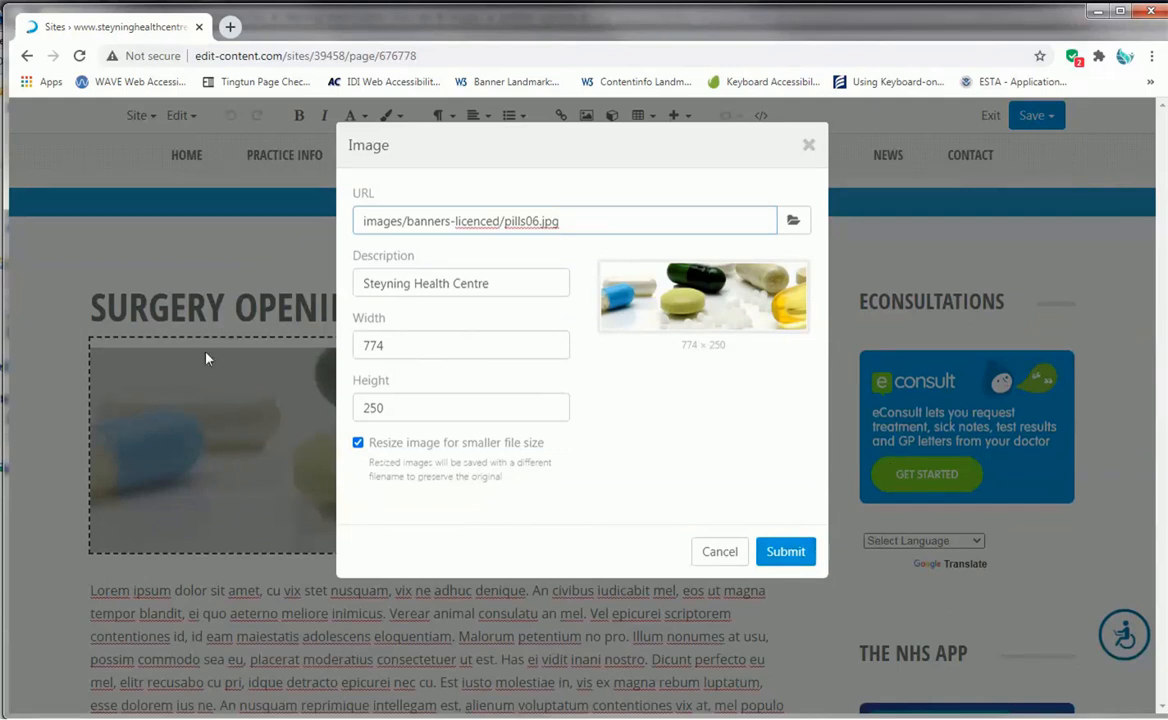
left_click(398, 346)
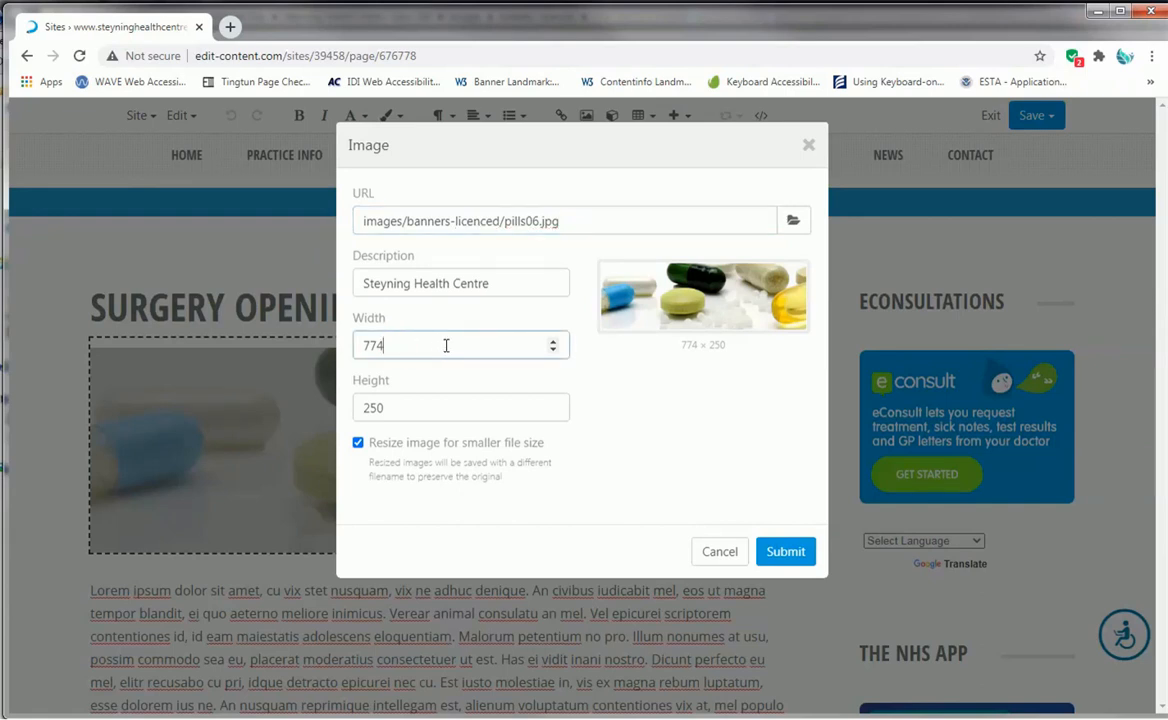
double_click(446, 345)
key("BackSpace")
double_click(398, 407)
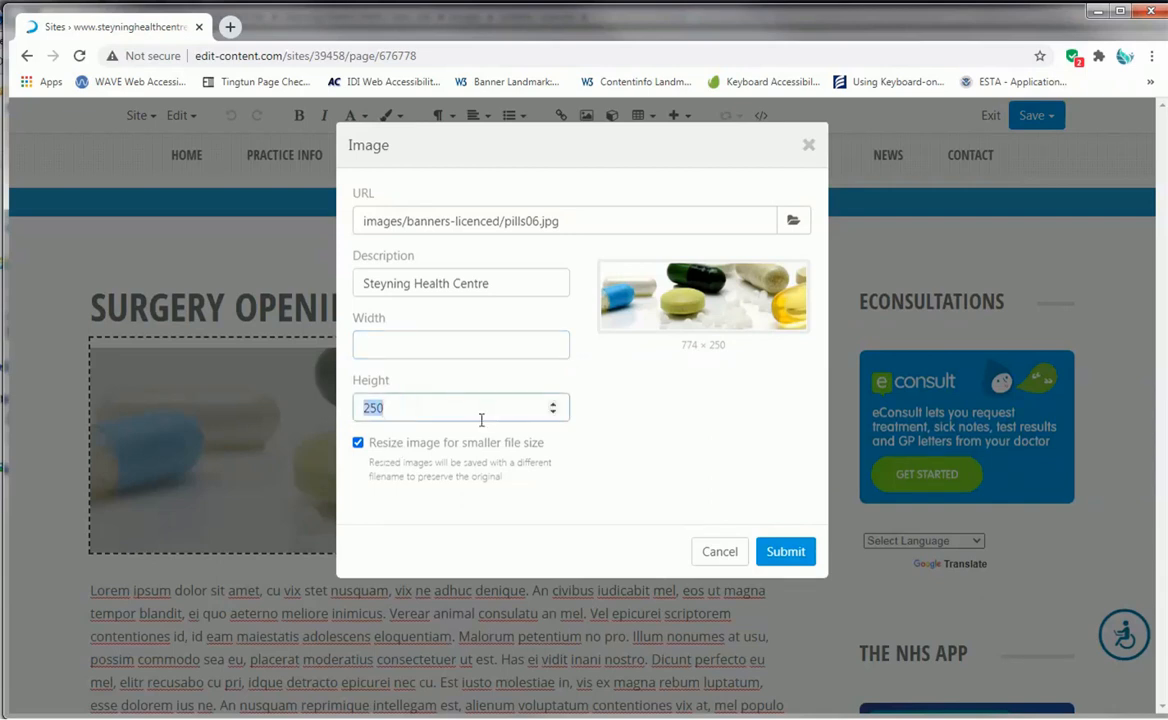
key("BackSpace")
left_click(358, 443)
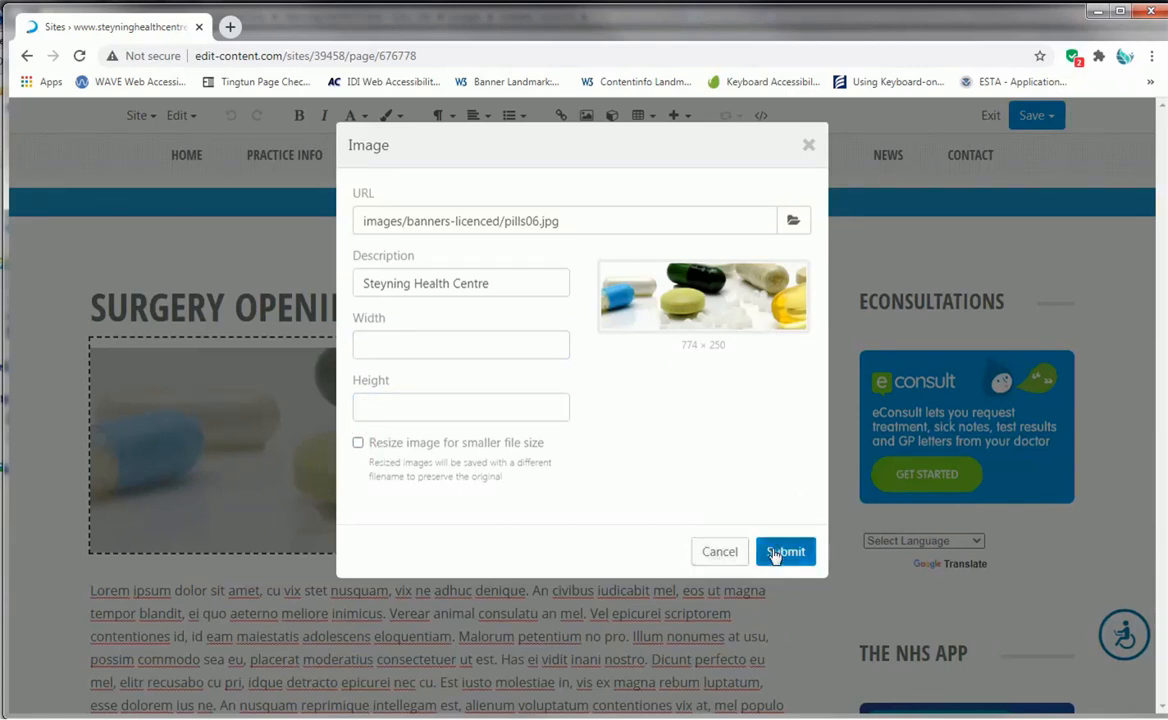
left_click(731, 548)
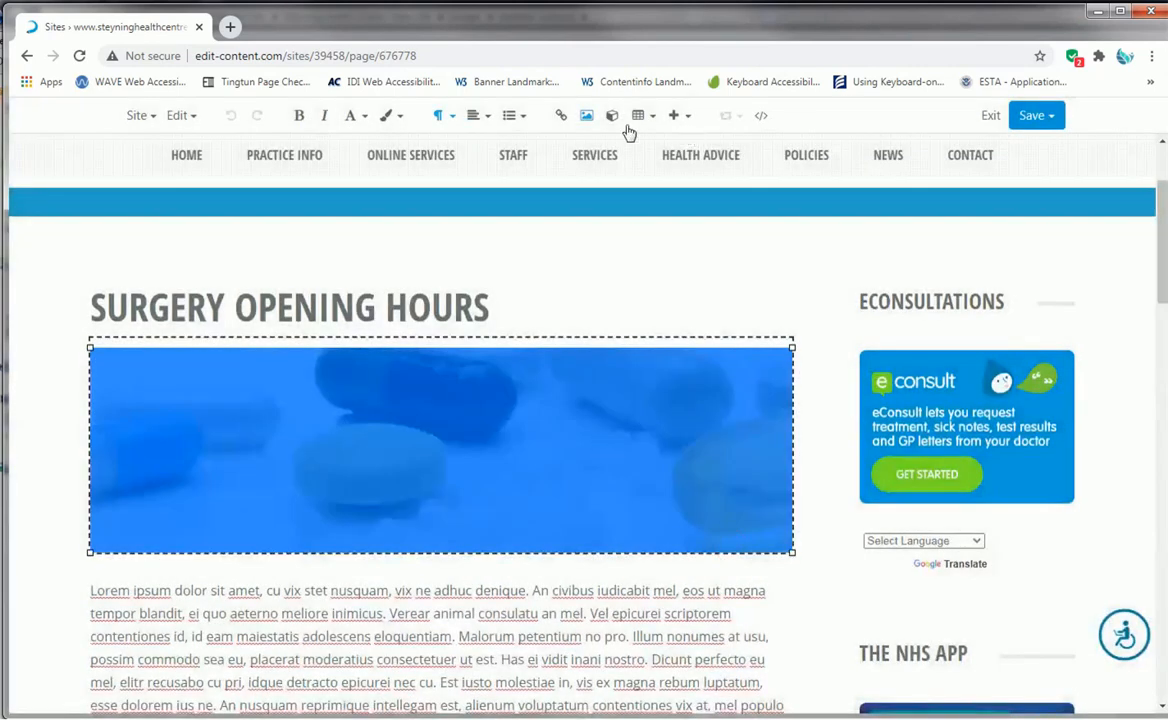
- Replace the pills banner below the Surgery Opening Hours heading with stethoscope02.jpg from the banners-licenced images
left_click(588, 122)
left_click(793, 222)
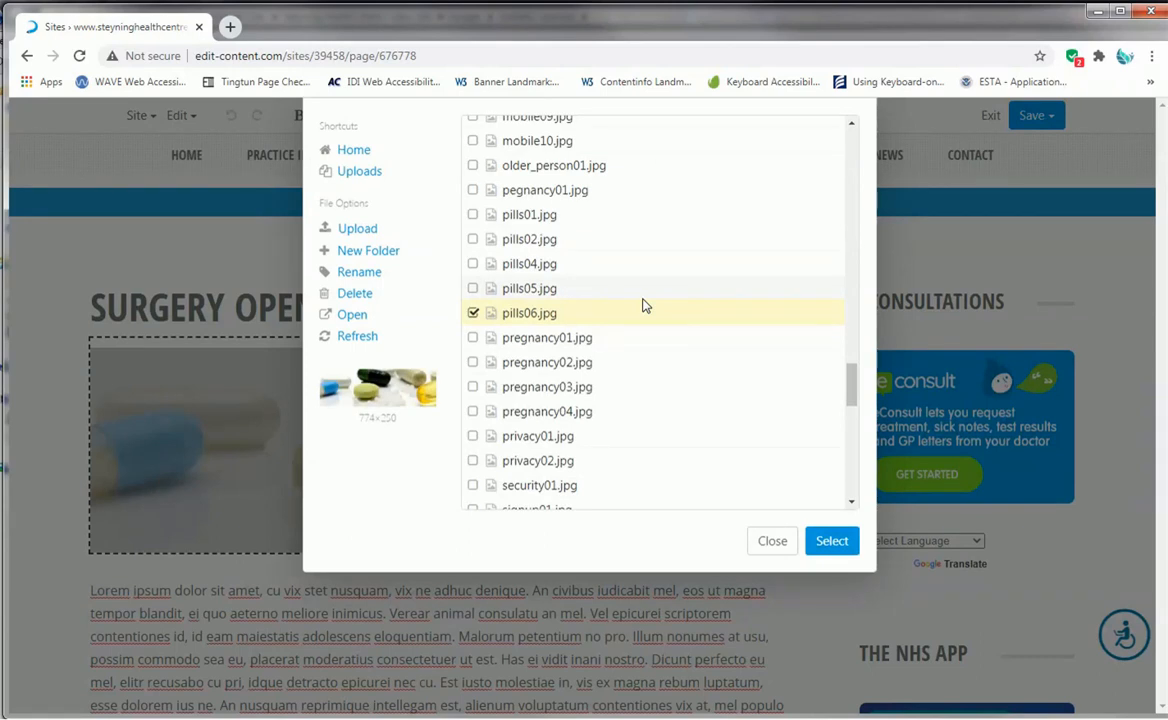
left_click(474, 313)
scroll(614, 294, "up", 5)
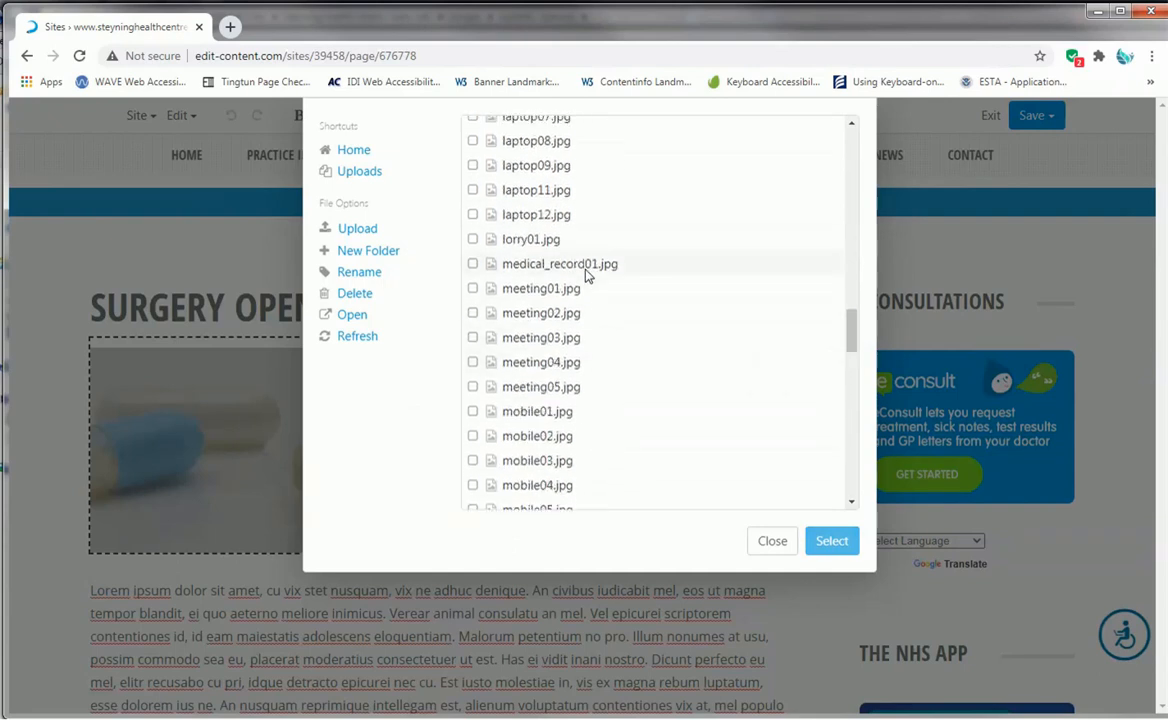
scroll(566, 298, "down", 5)
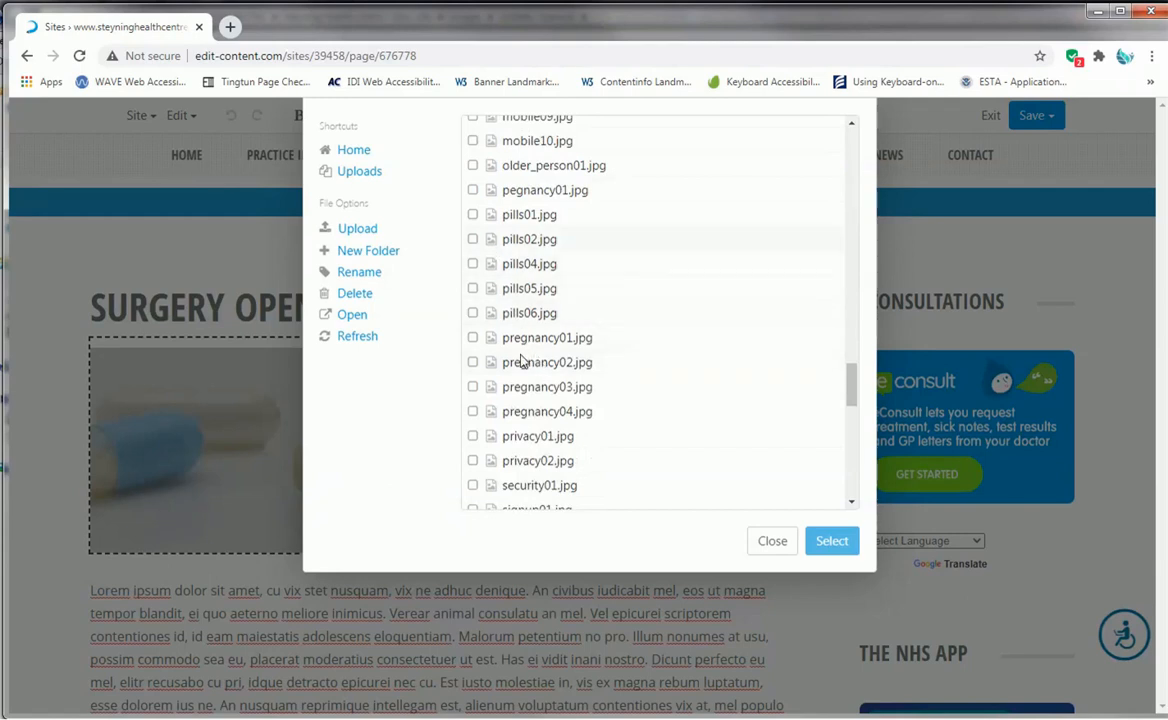
scroll(498, 370, "down", 5)
scroll(537, 417, "down", 3)
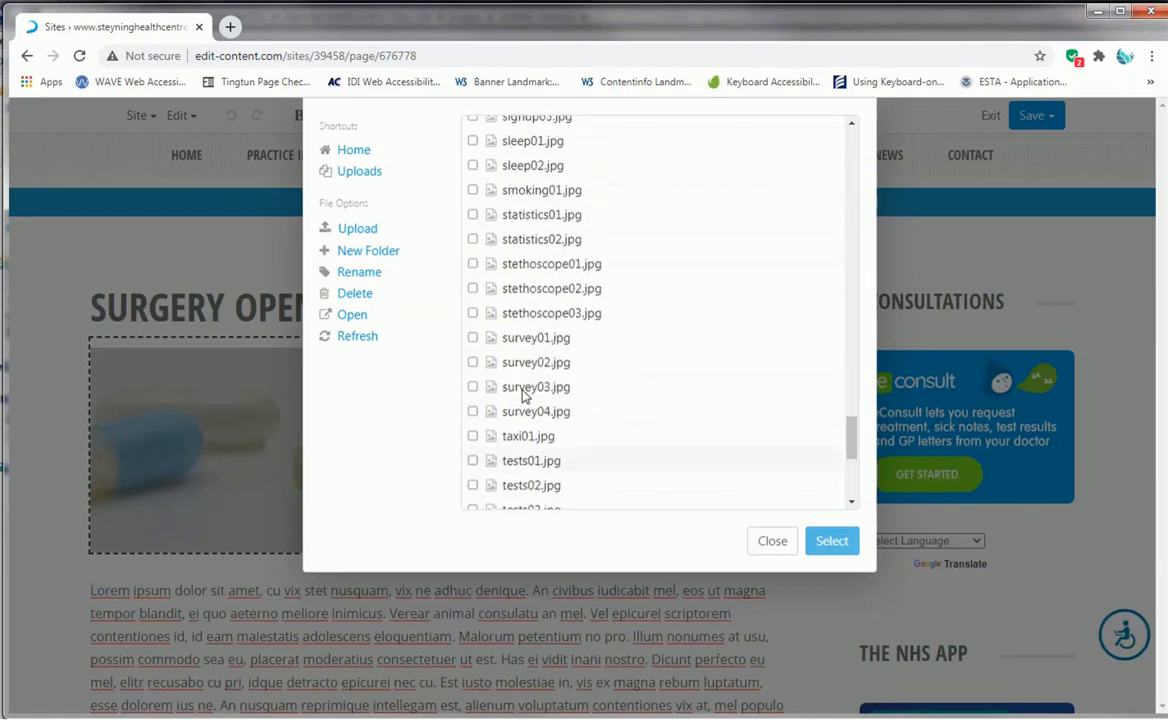
left_click(473, 264)
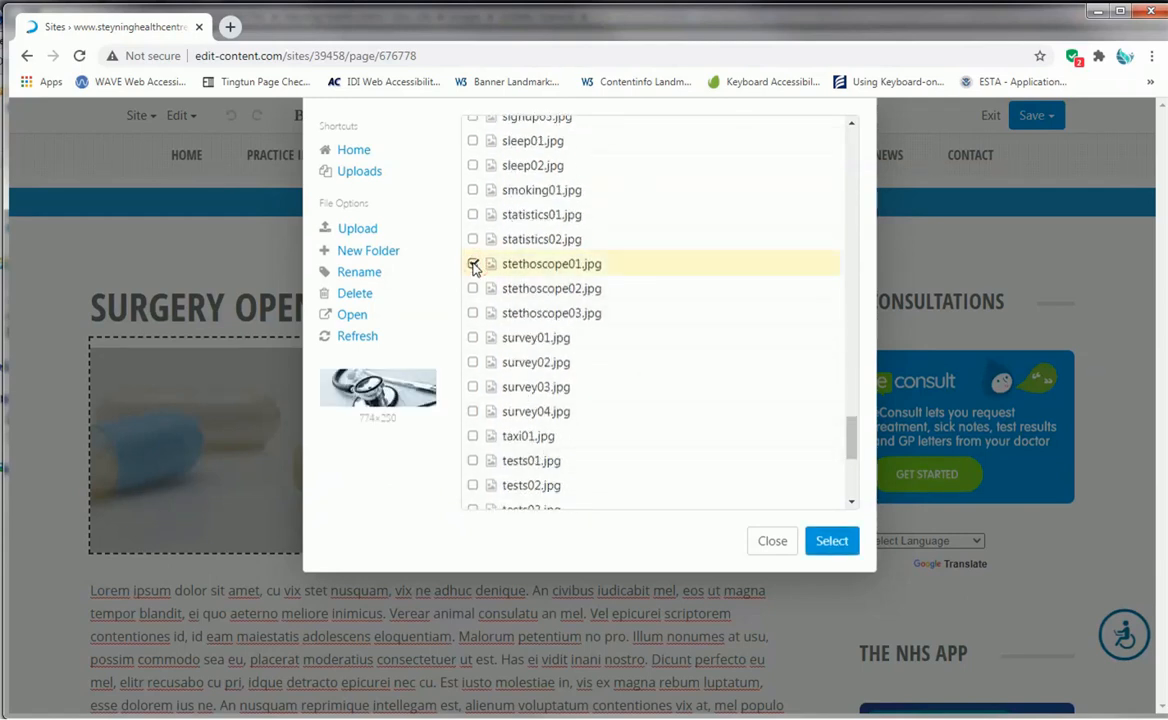
left_click(472, 289)
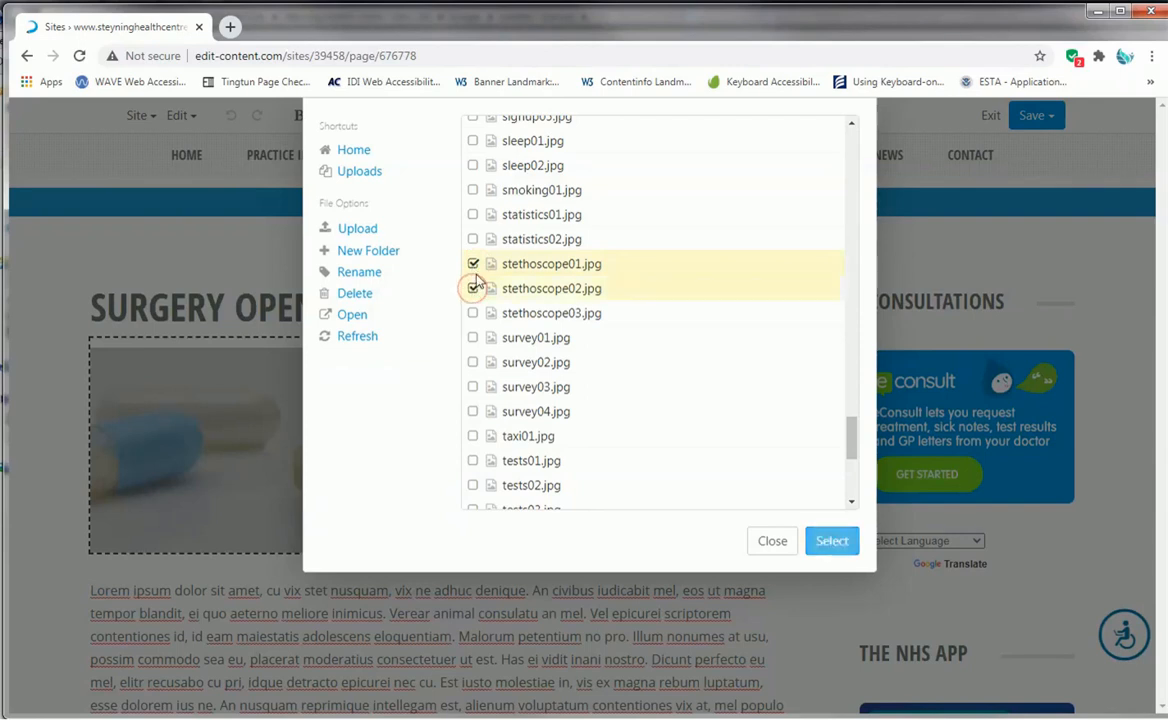
left_click(474, 264)
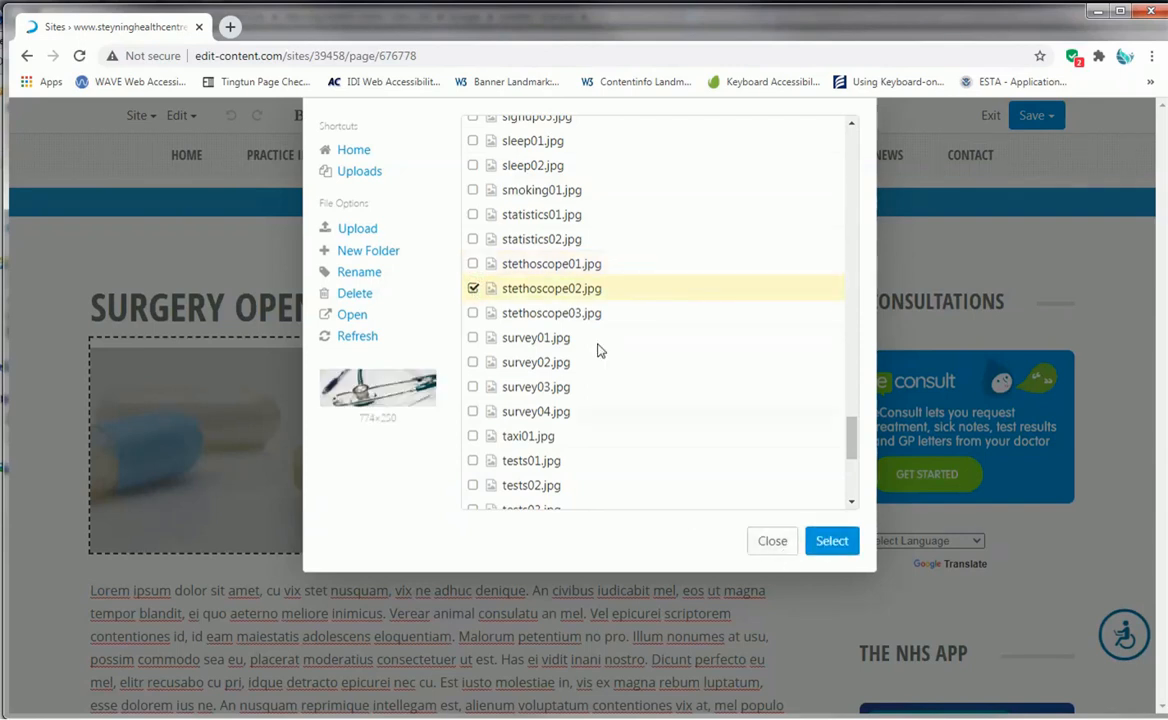
left_click(832, 541)
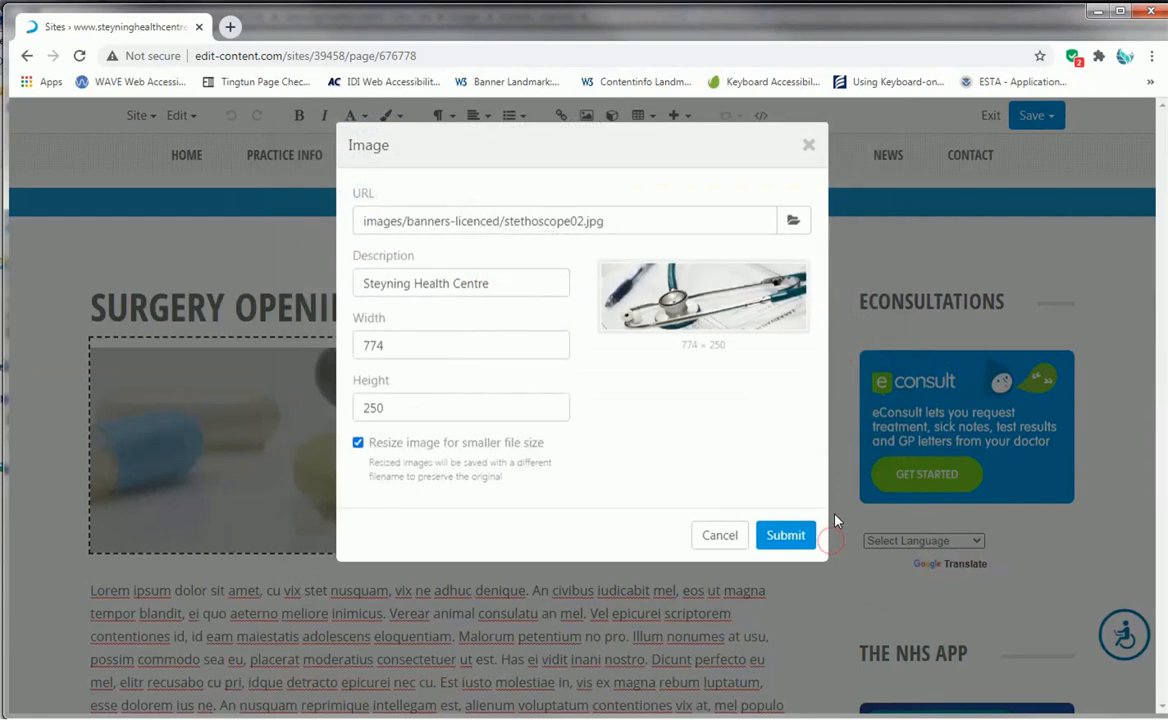
- Clear the width and height of the stethoscope image and turn off resizing for smaller file size
left_click(439, 346)
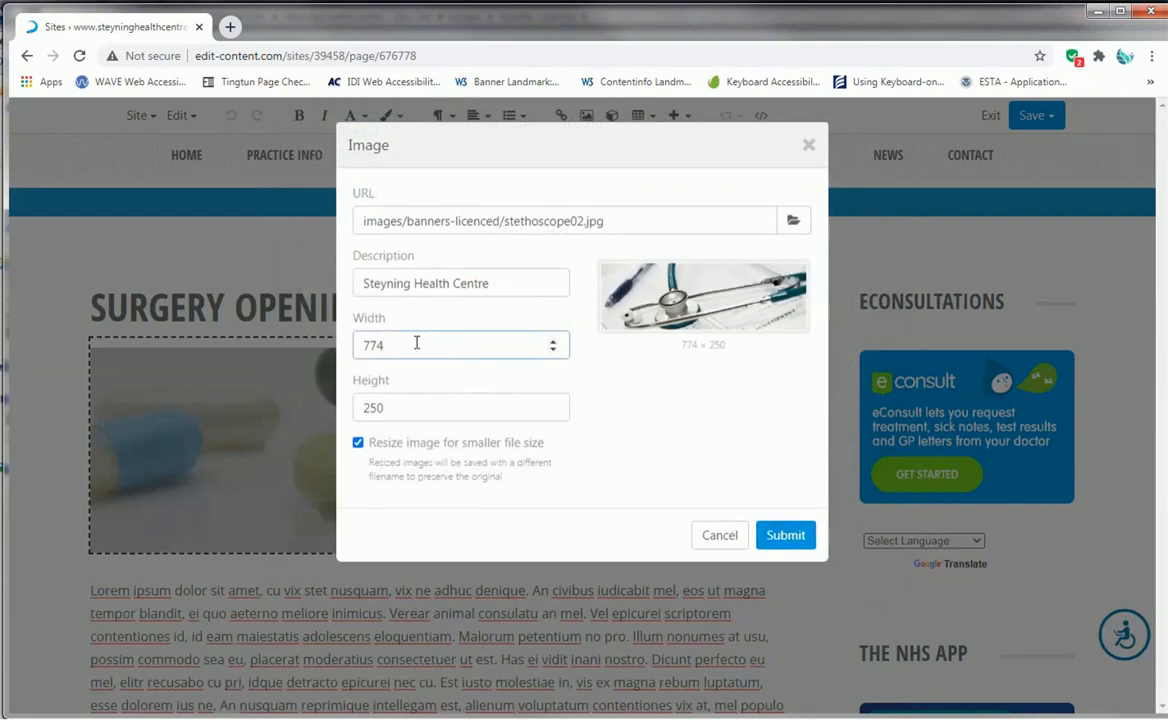
double_click(416, 345)
key("BackSpace")
double_click(410, 407)
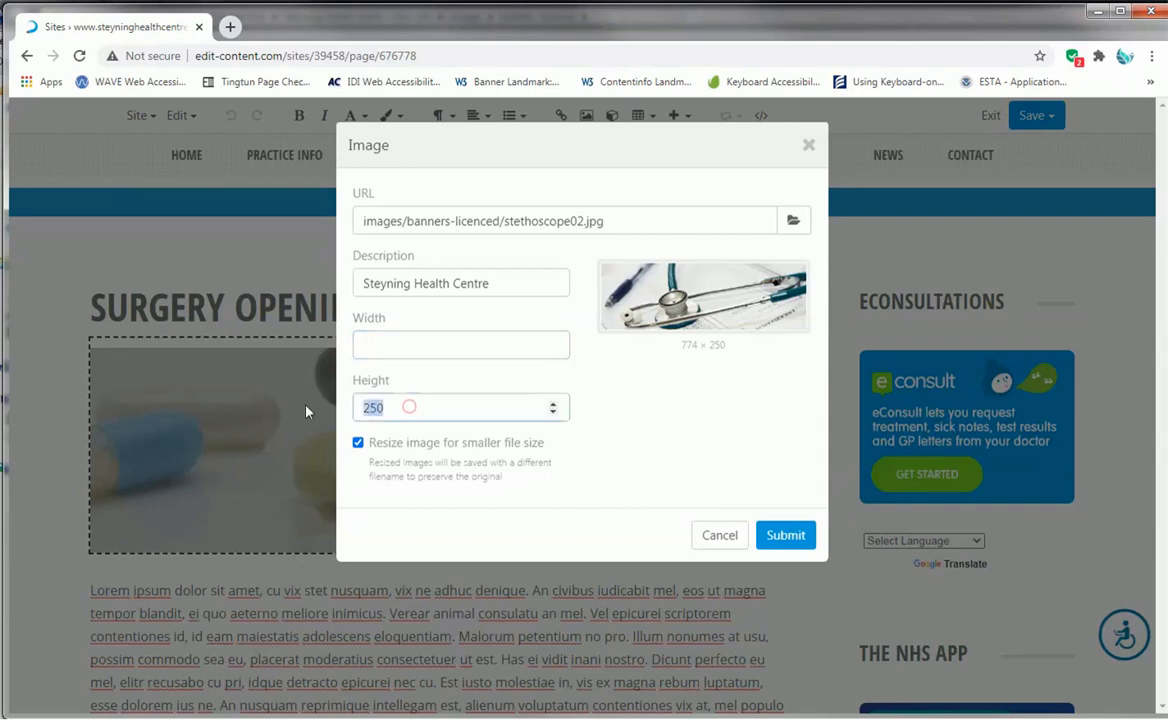
key("BackSpace")
left_click(443, 341)
left_click(410, 407)
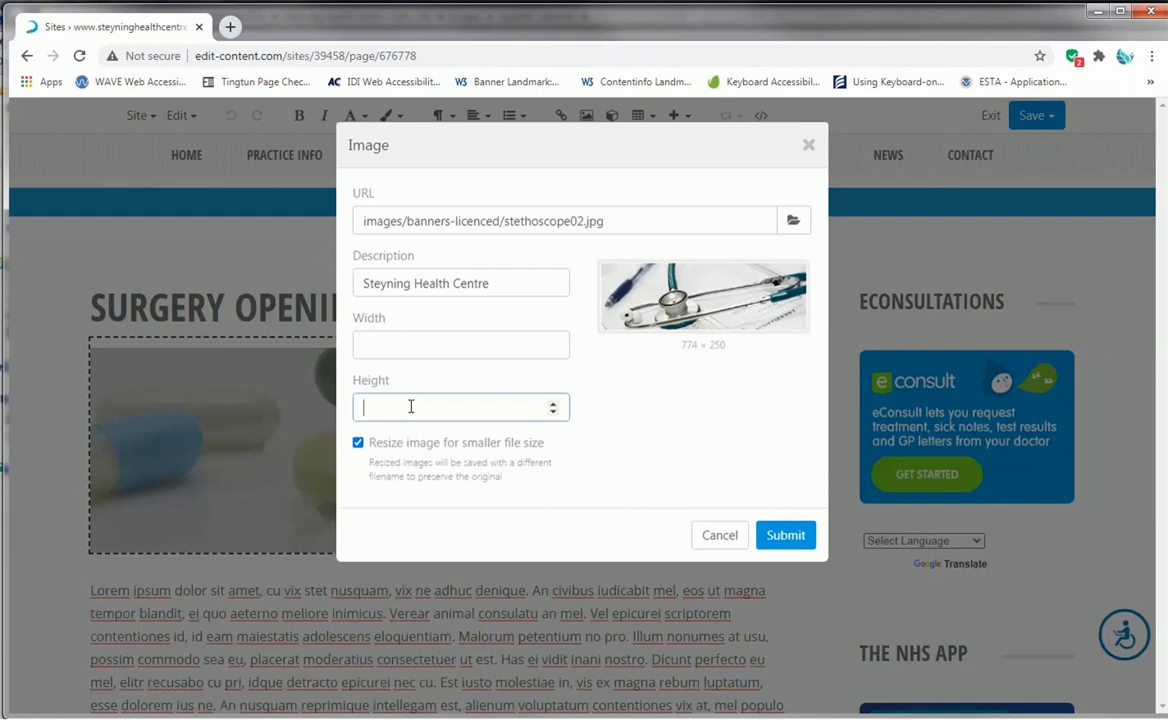
left_click(359, 443)
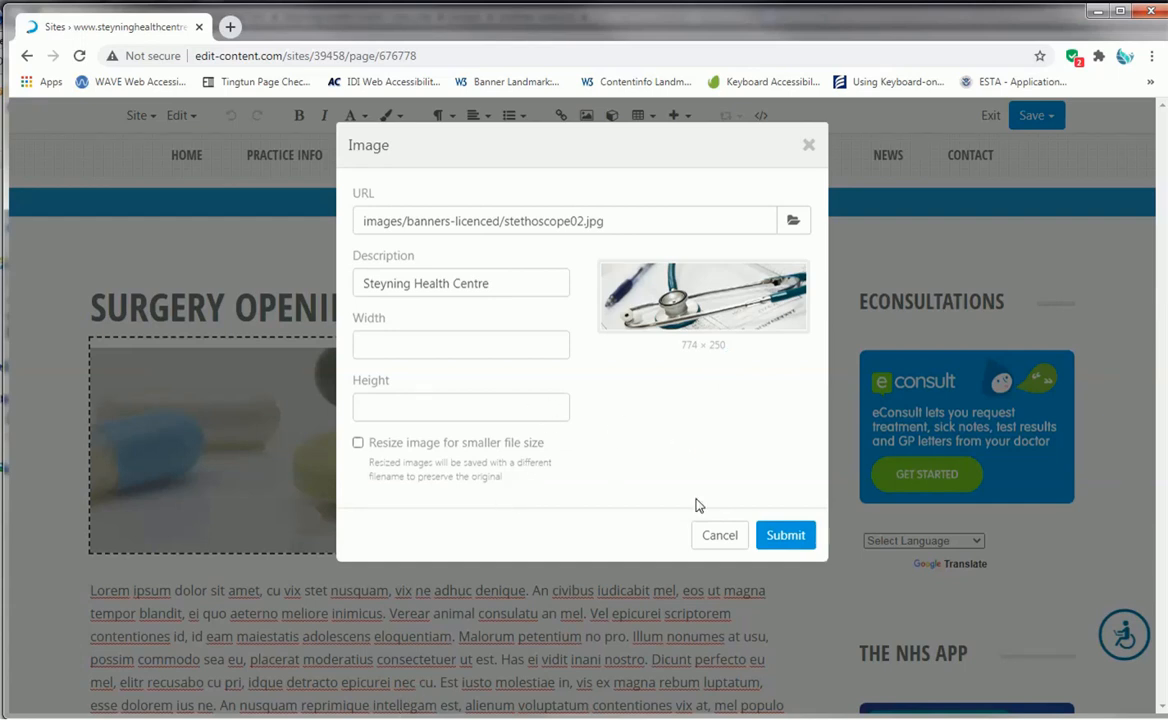
left_click(784, 537)
- Change the image description to "image representing our surgery opening hours" and apply the image settings
triple_click(510, 286)
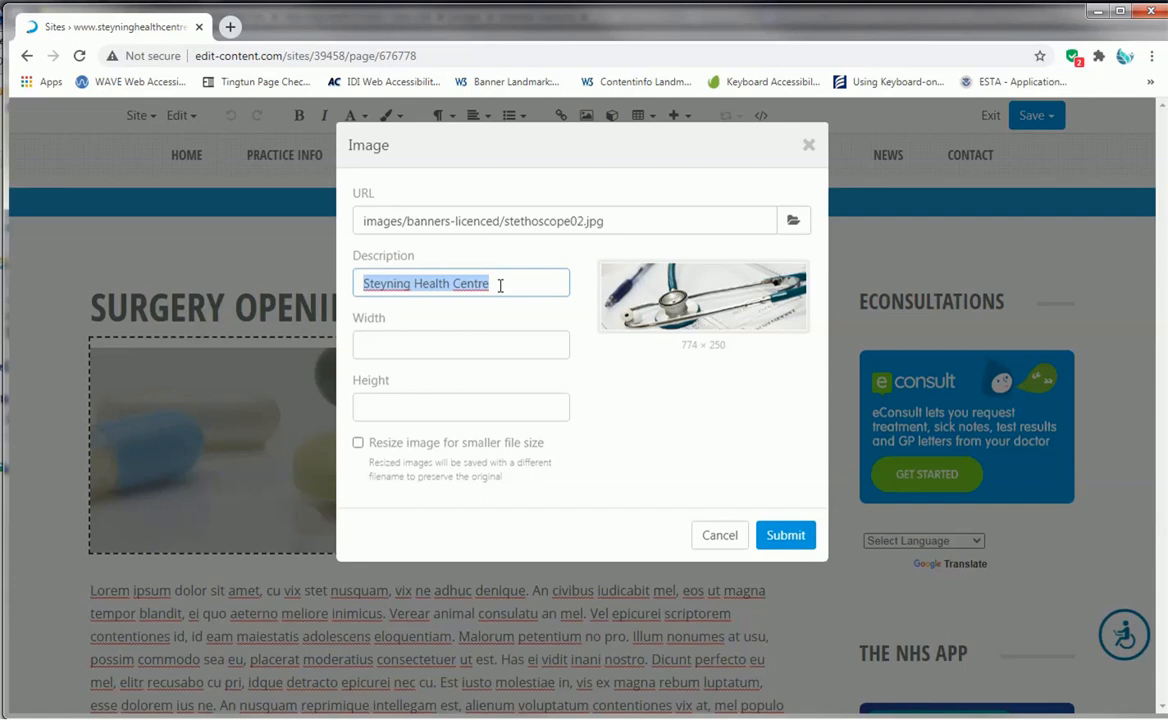
type("image representing our ")
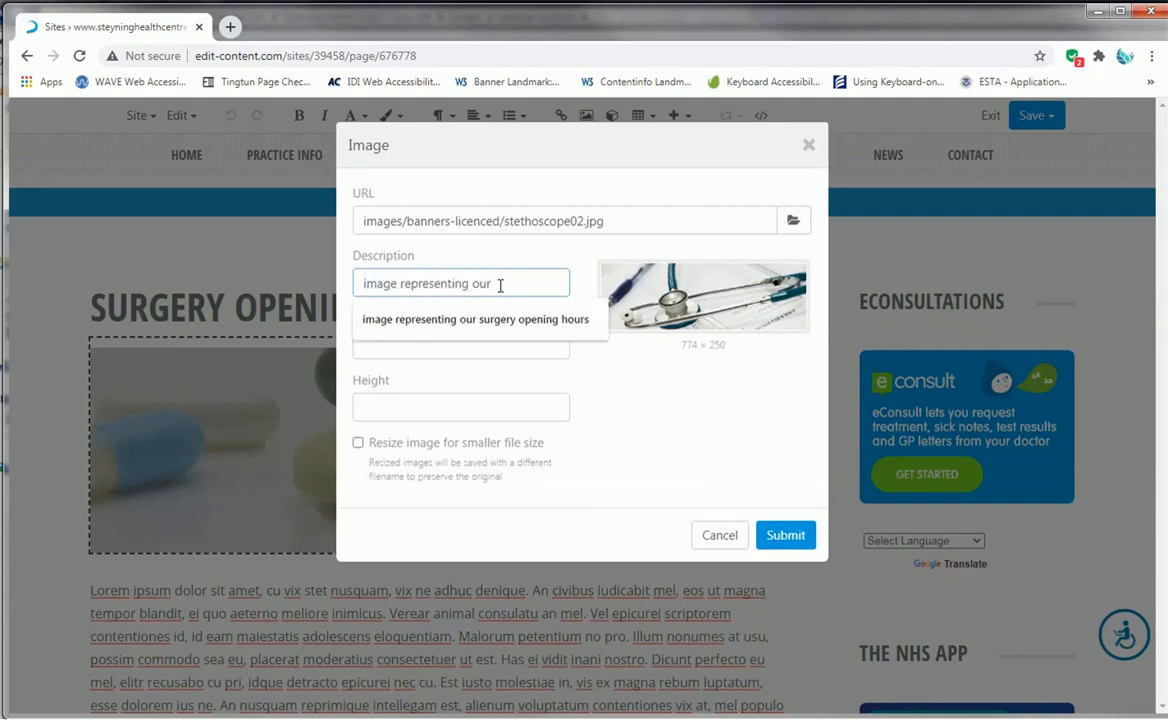
type("surgery openin")
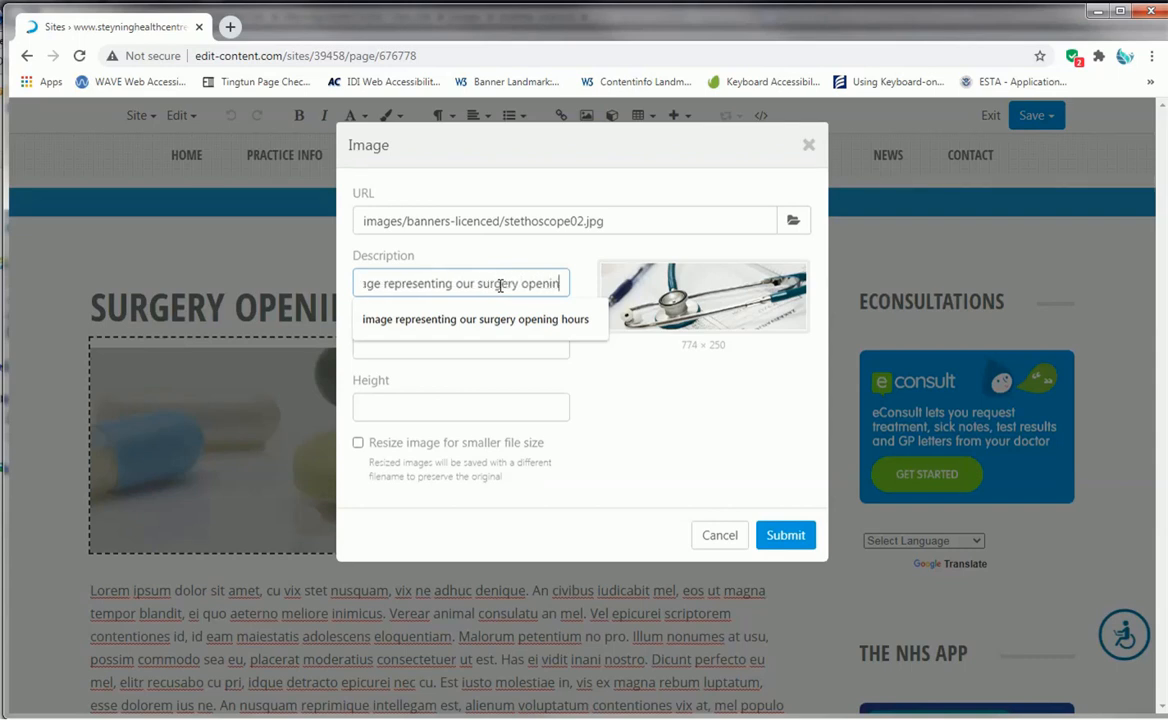
type("g hours")
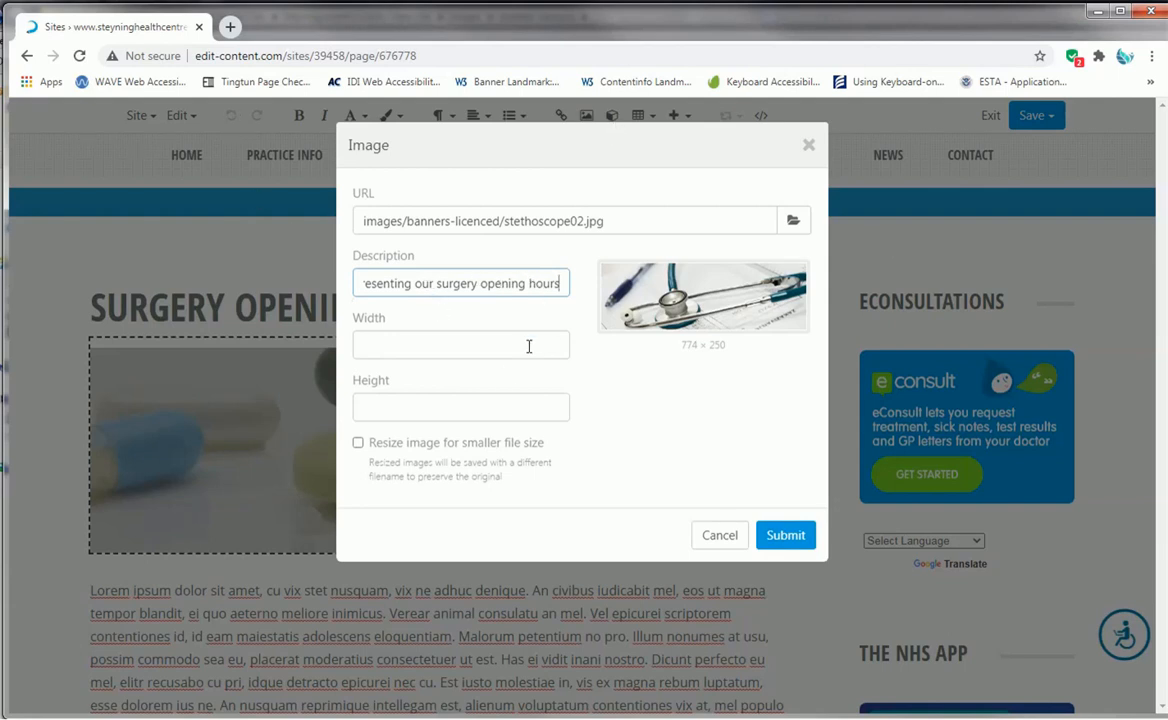
left_click(797, 540)
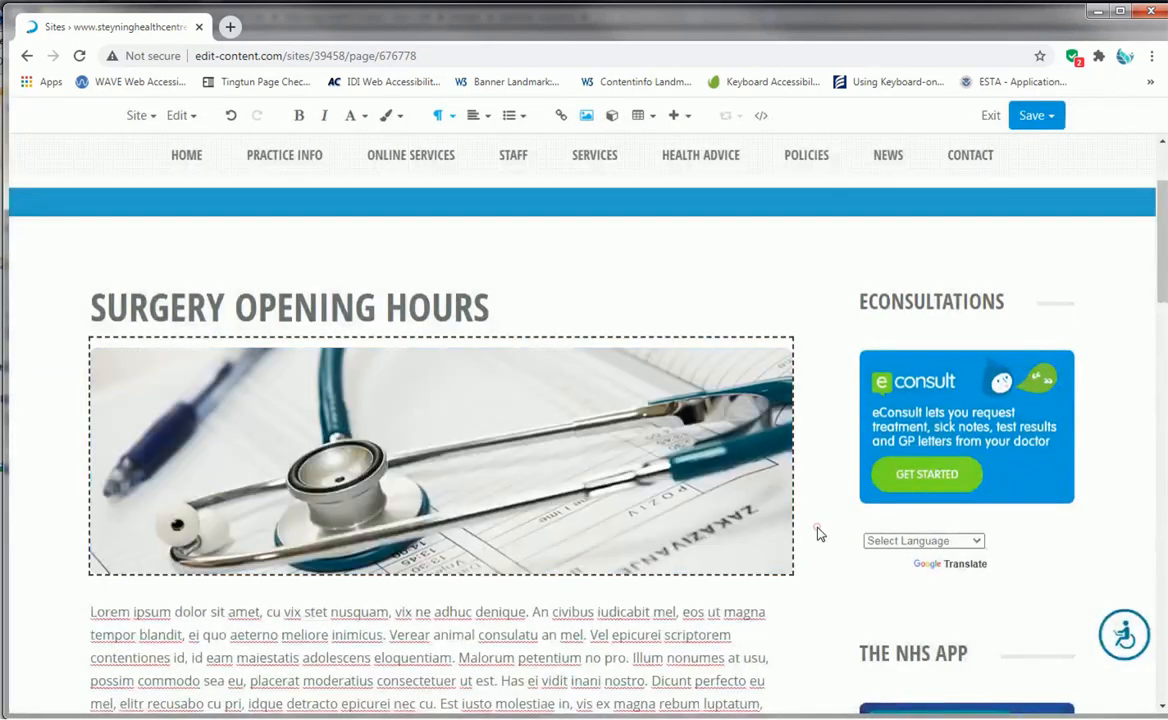
- Publish the edited page and open its live version
left_click(1050, 119)
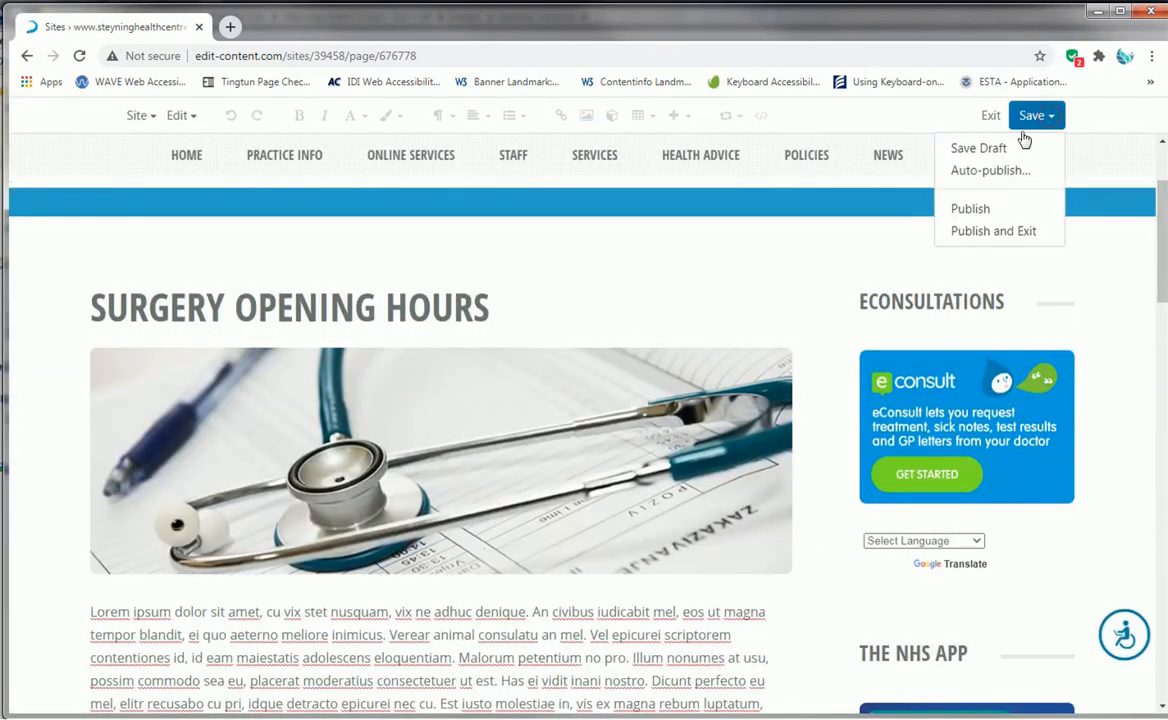
left_click(975, 206)
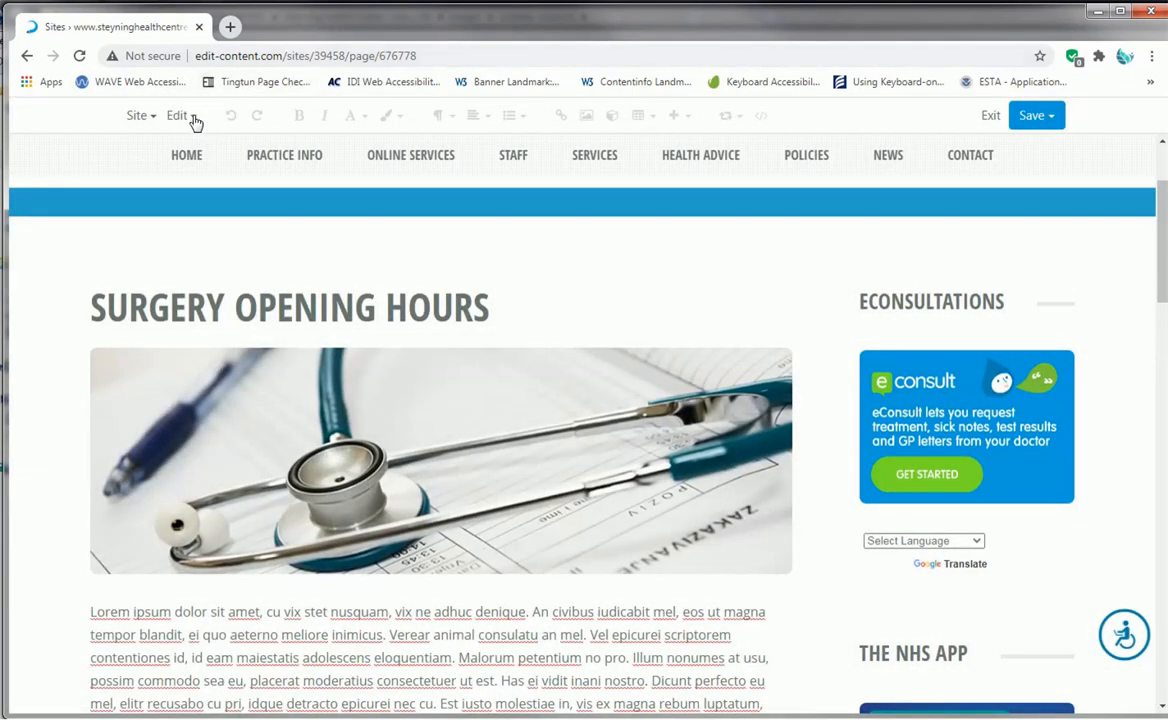
left_click(184, 117)
left_click(254, 316)
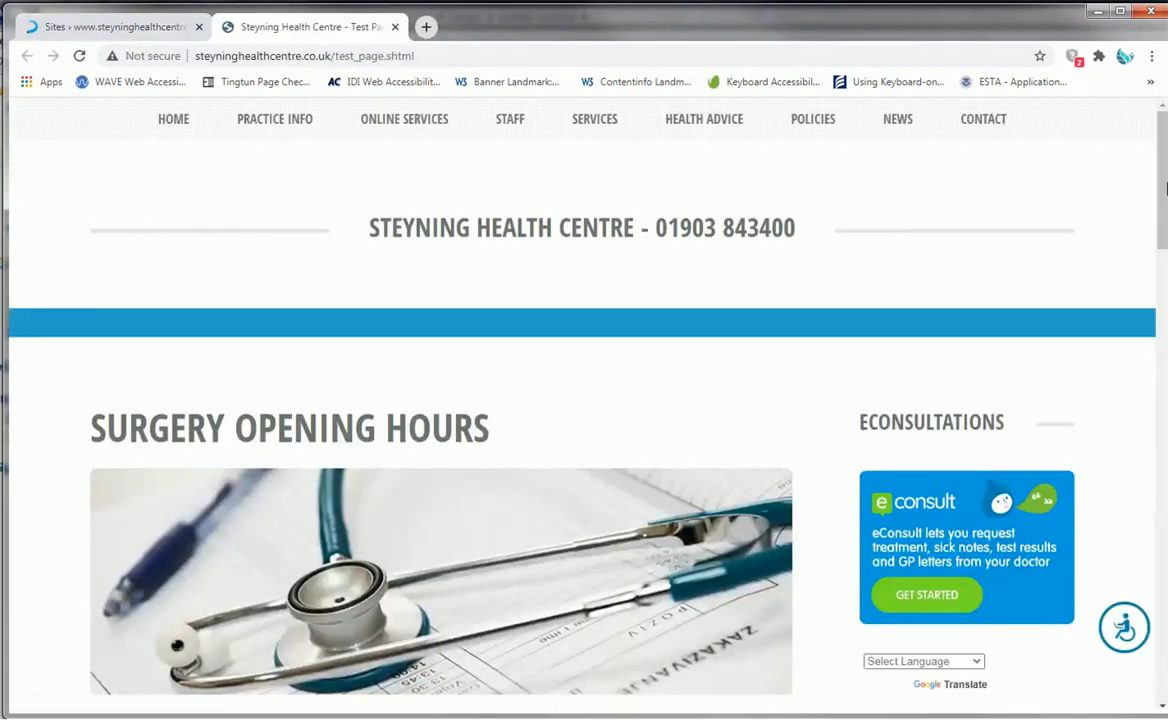
- Examine how the banner on the live page scales at mobile and full window widths, and close the live page
left_click_drag(1166, 187, 425, 211)
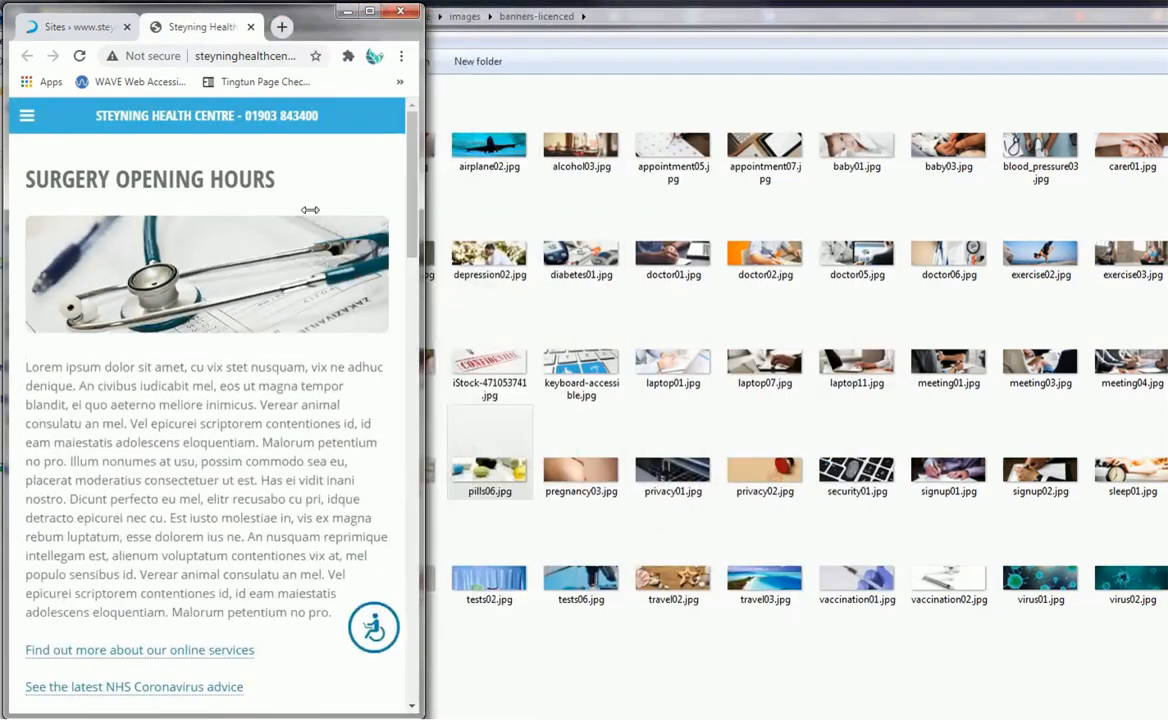
left_click_drag(302, 210, 1158, 285)
left_click(396, 27)
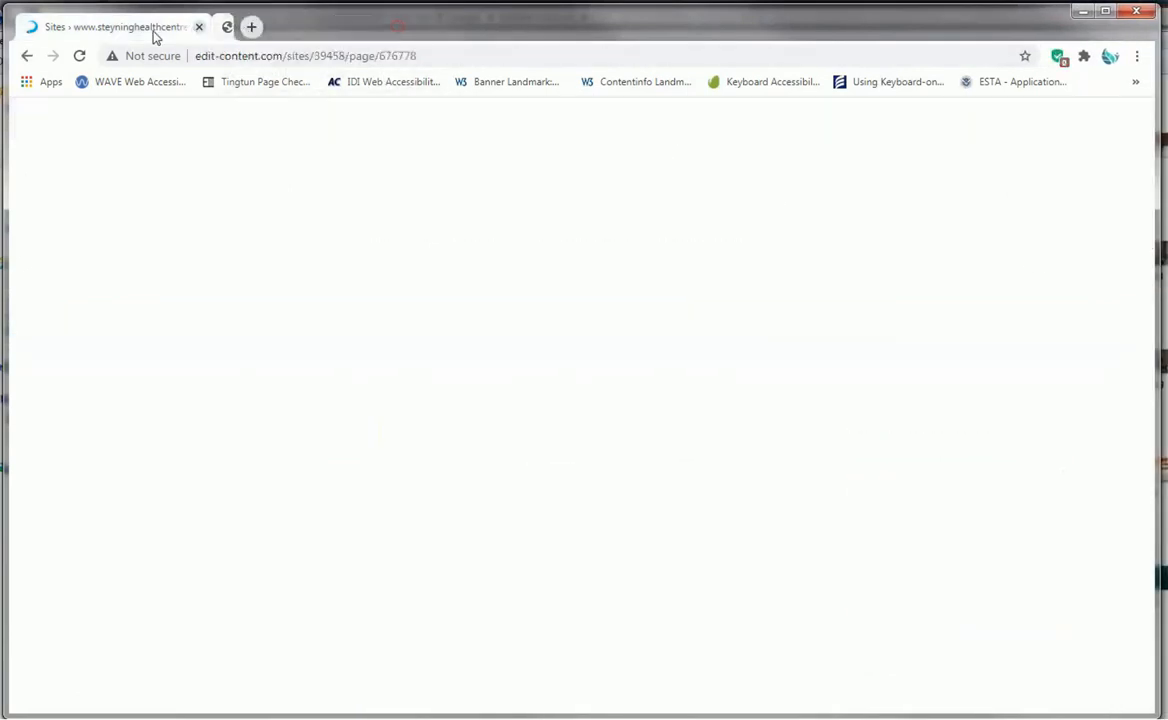
- Set the stethoscope banner's width to 774 with resizing for smaller file size turned off, and publish the page
left_click(599, 473)
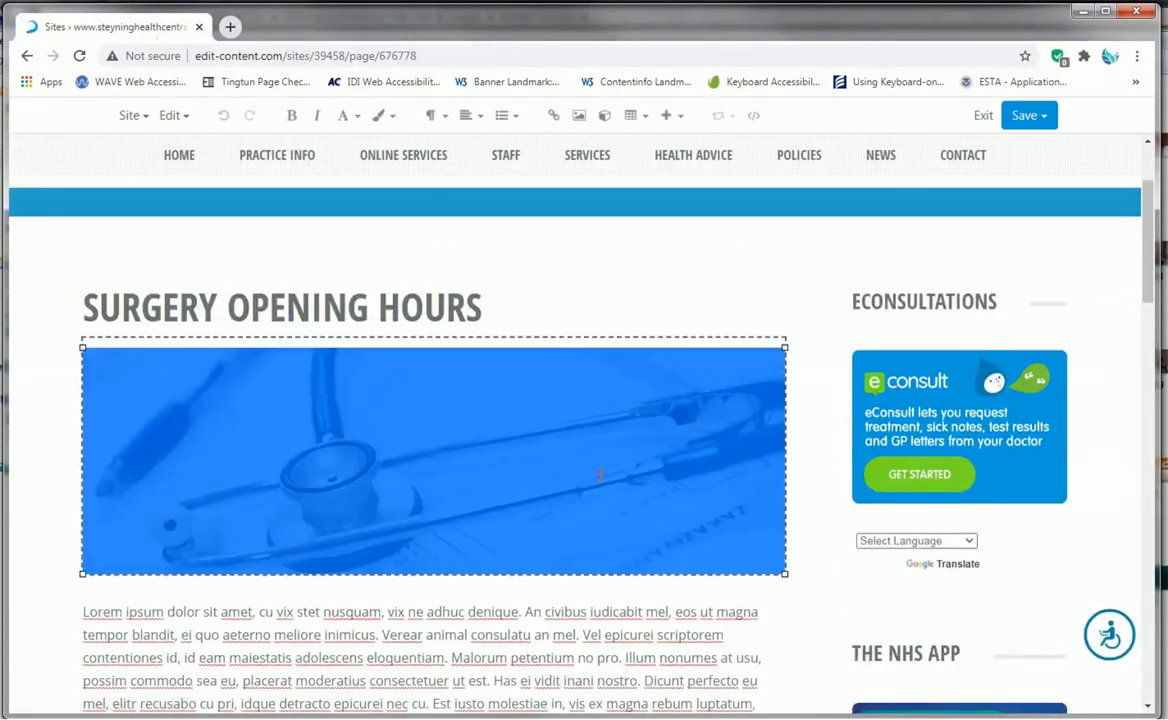
left_click(578, 121)
left_click(402, 344)
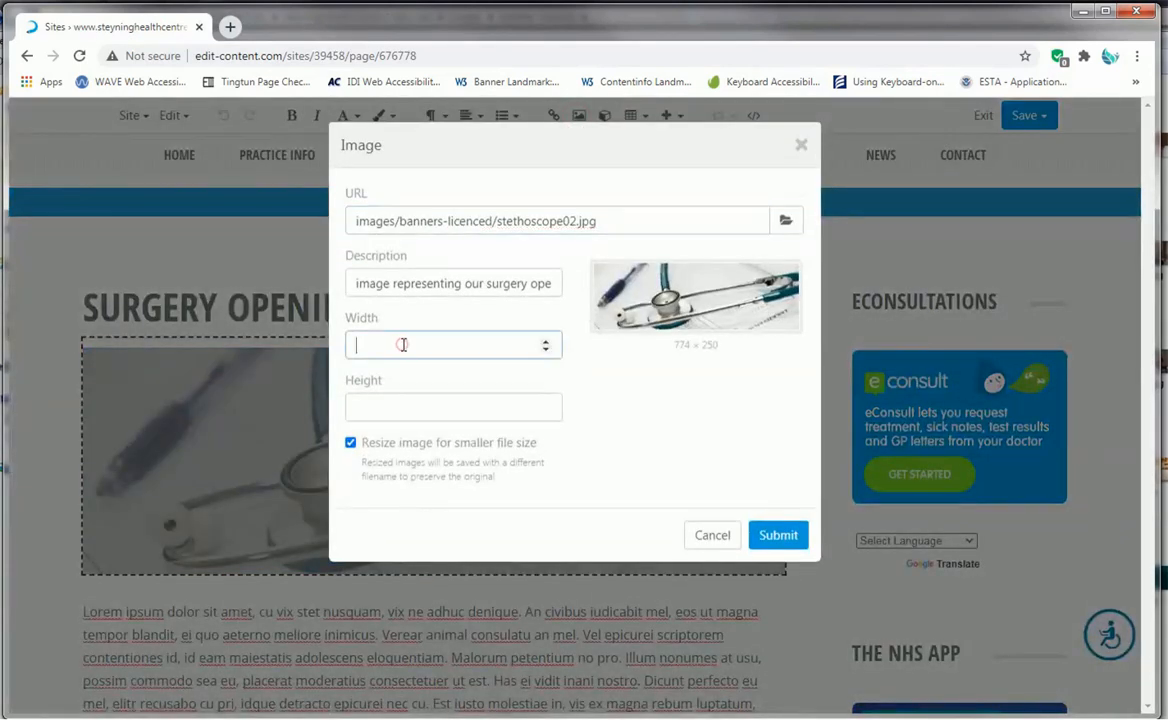
type("774")
left_click(350, 442)
left_click(777, 534)
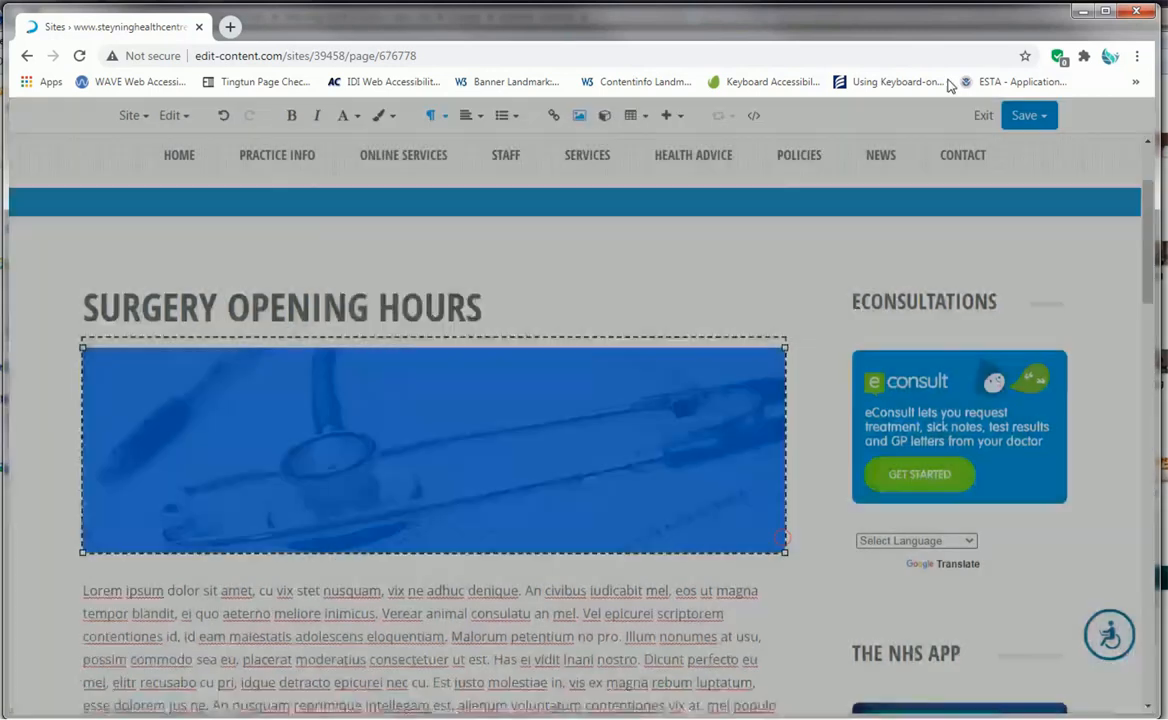
left_click(1041, 117)
left_click(967, 208)
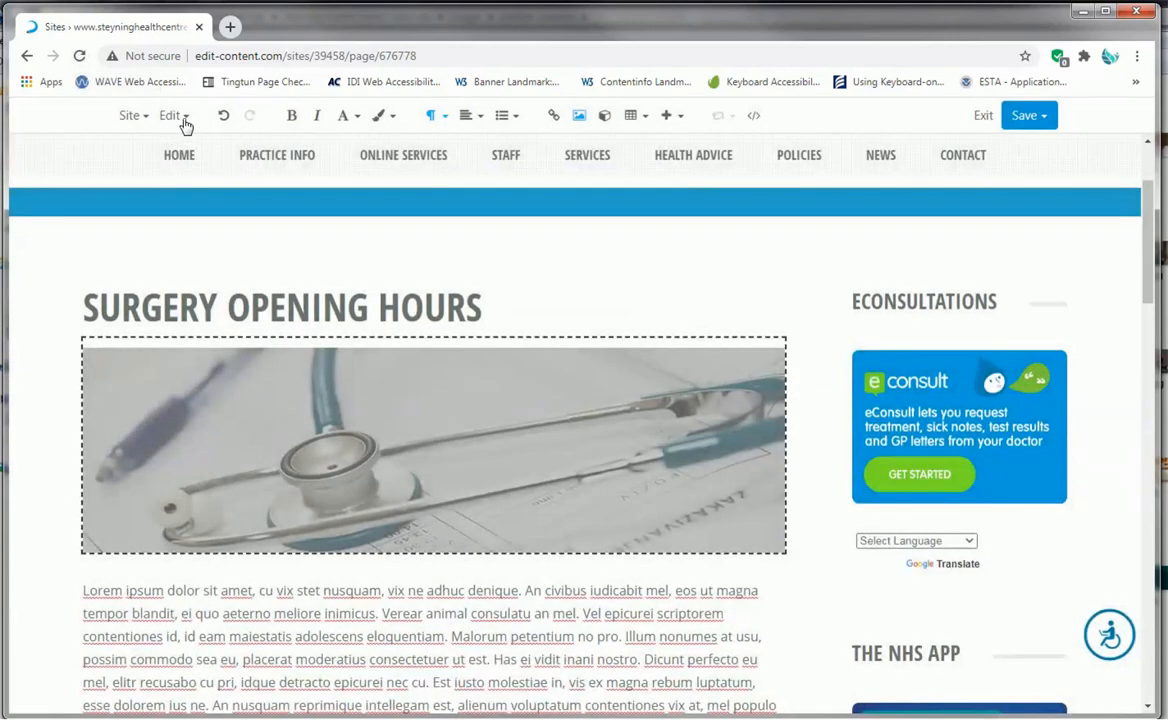
- Open the live version of the page, examine how the banner scales at mobile and full window widths, and close it
left_click(174, 116)
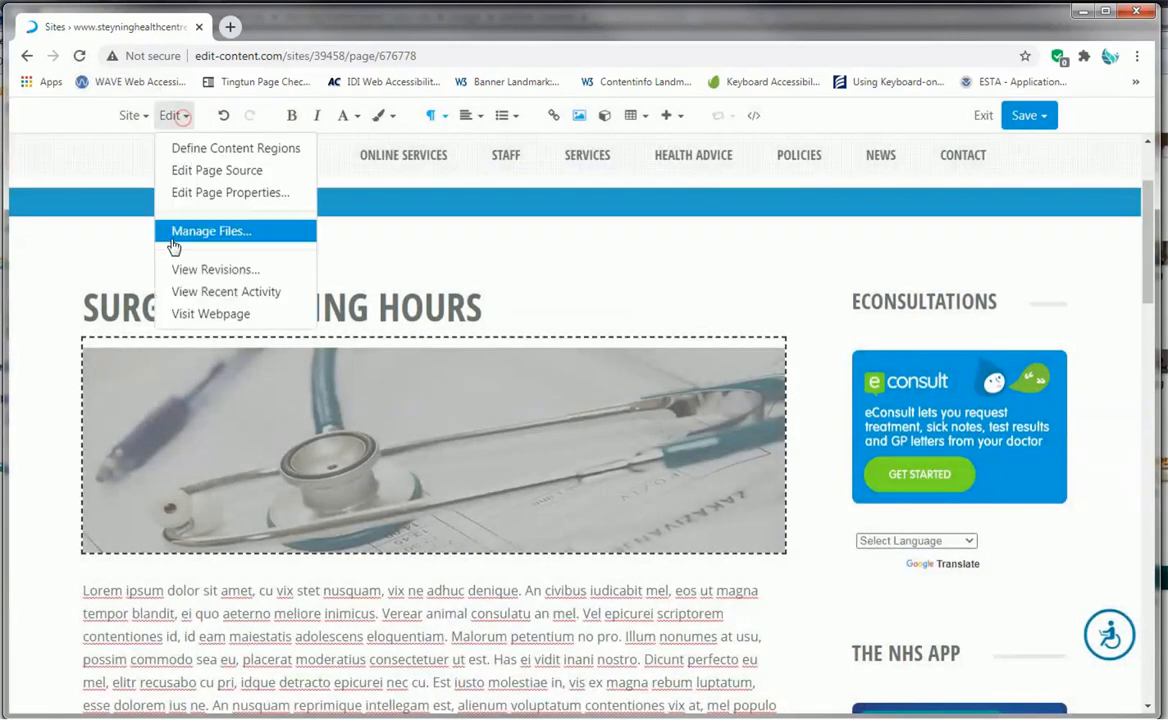
left_click(212, 316)
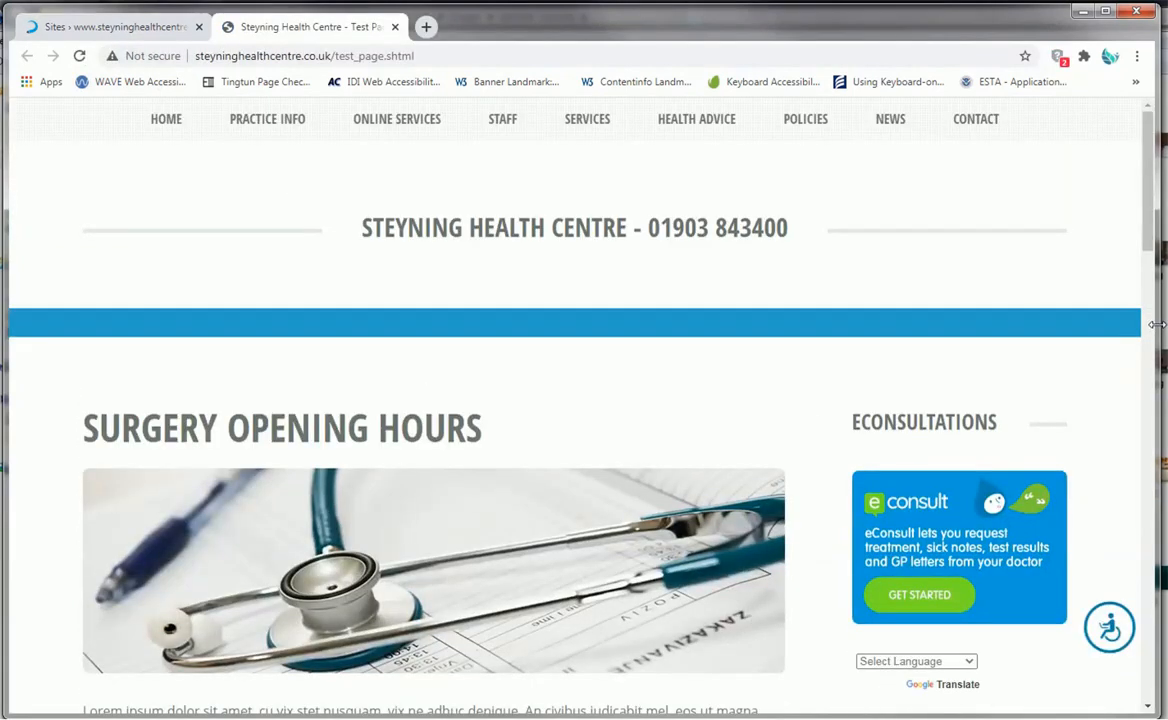
left_click_drag(1157, 325, 424, 315)
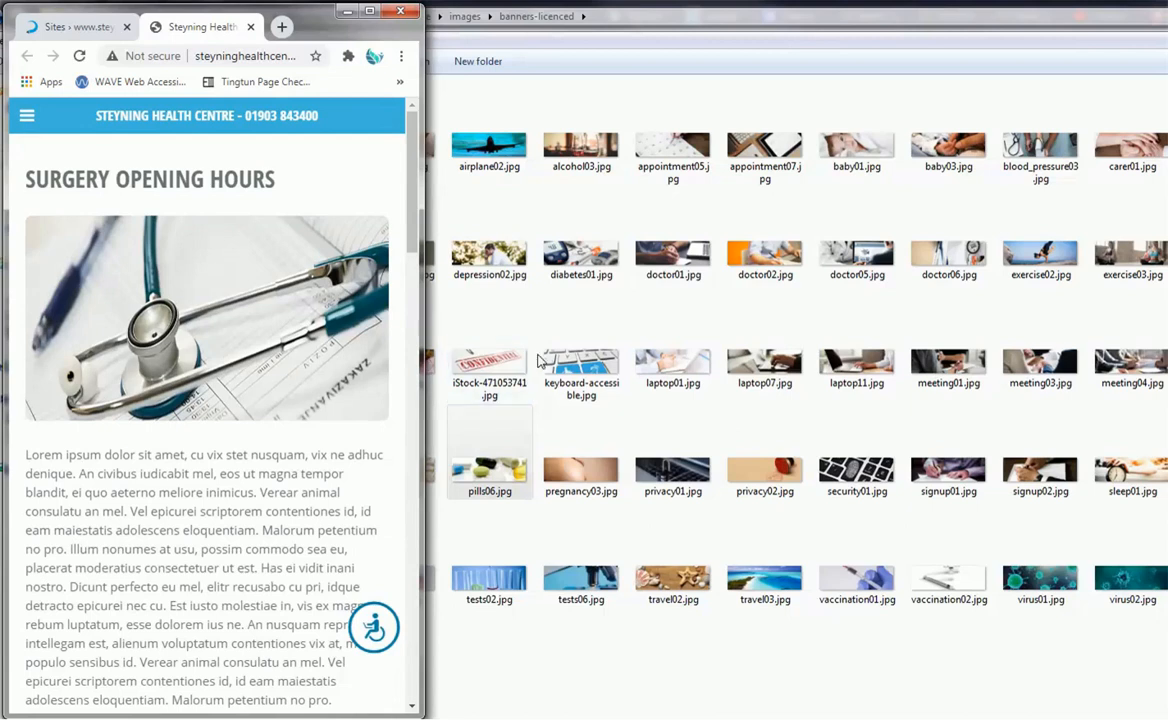
left_click_drag(423, 387, 1166, 400)
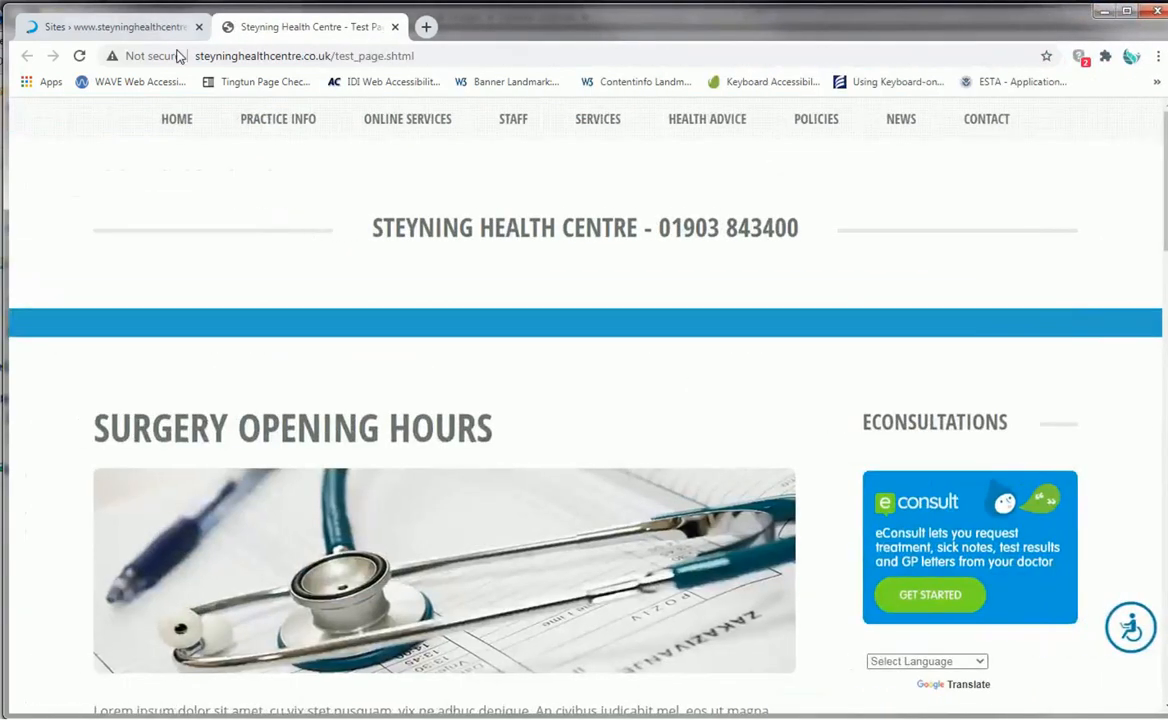
left_click(396, 27)
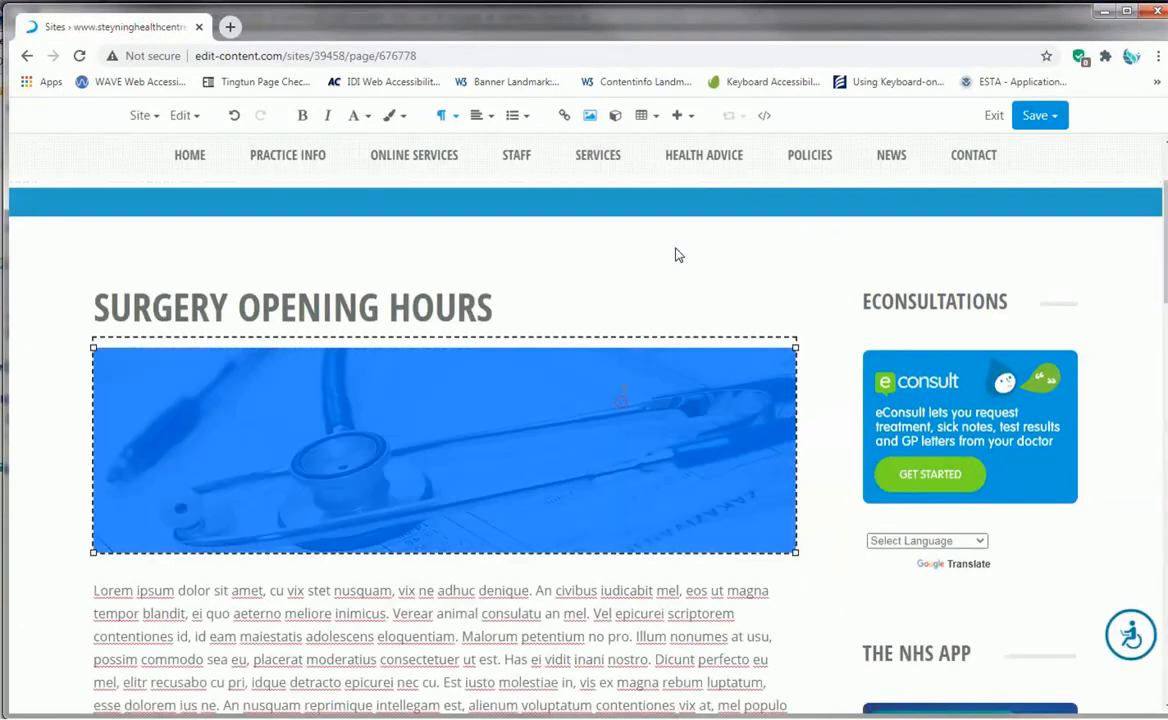
- Clear the stethoscope banner's width and height with resizing for smaller file size turned off, and check its available custom styles
left_click(589, 117)
double_click(422, 336)
key("BackSpace")
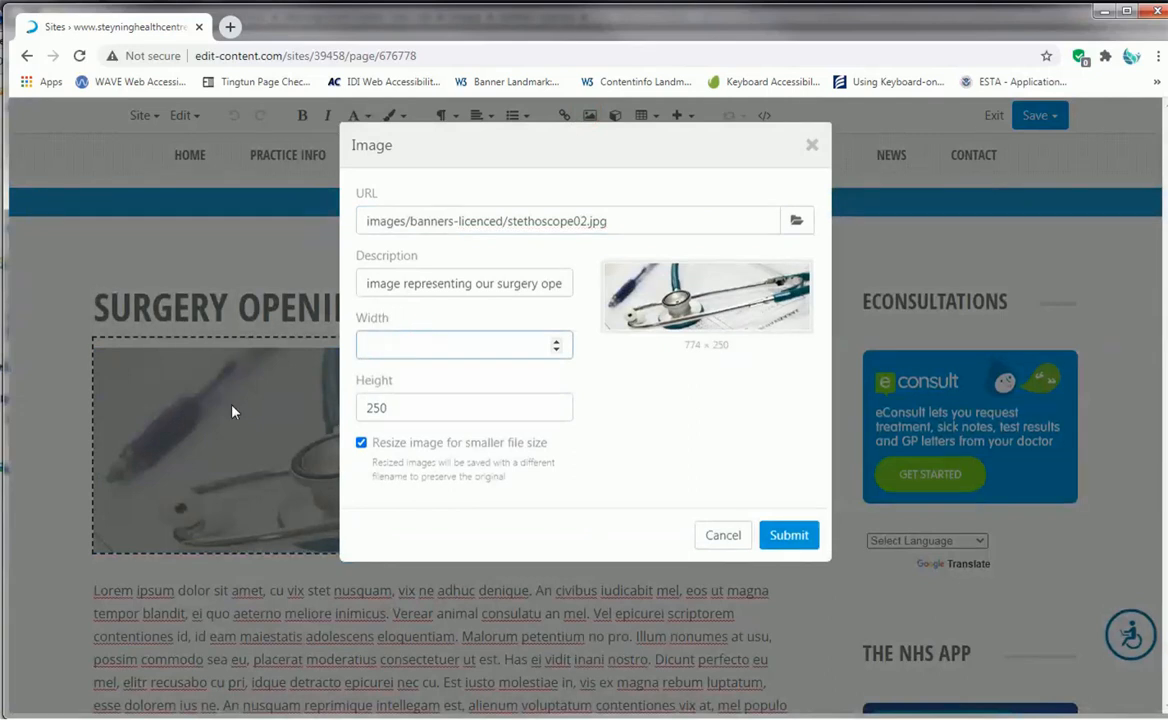
double_click(415, 408)
key("BackSpace")
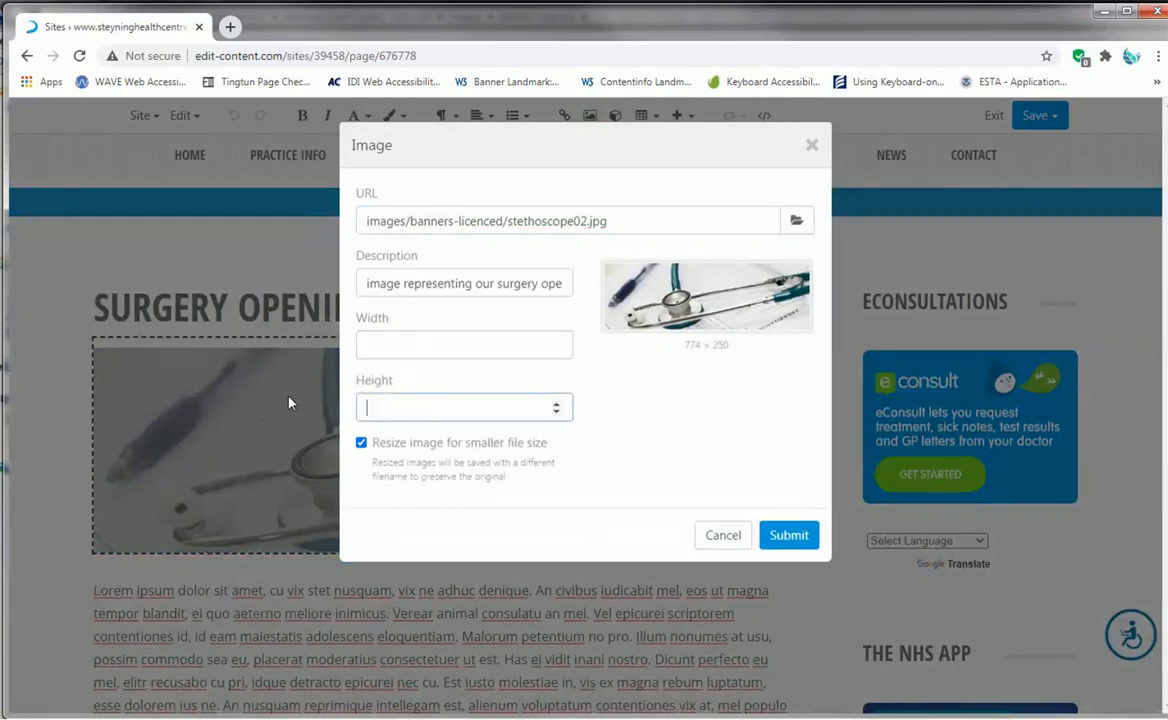
left_click(361, 442)
left_click(806, 536)
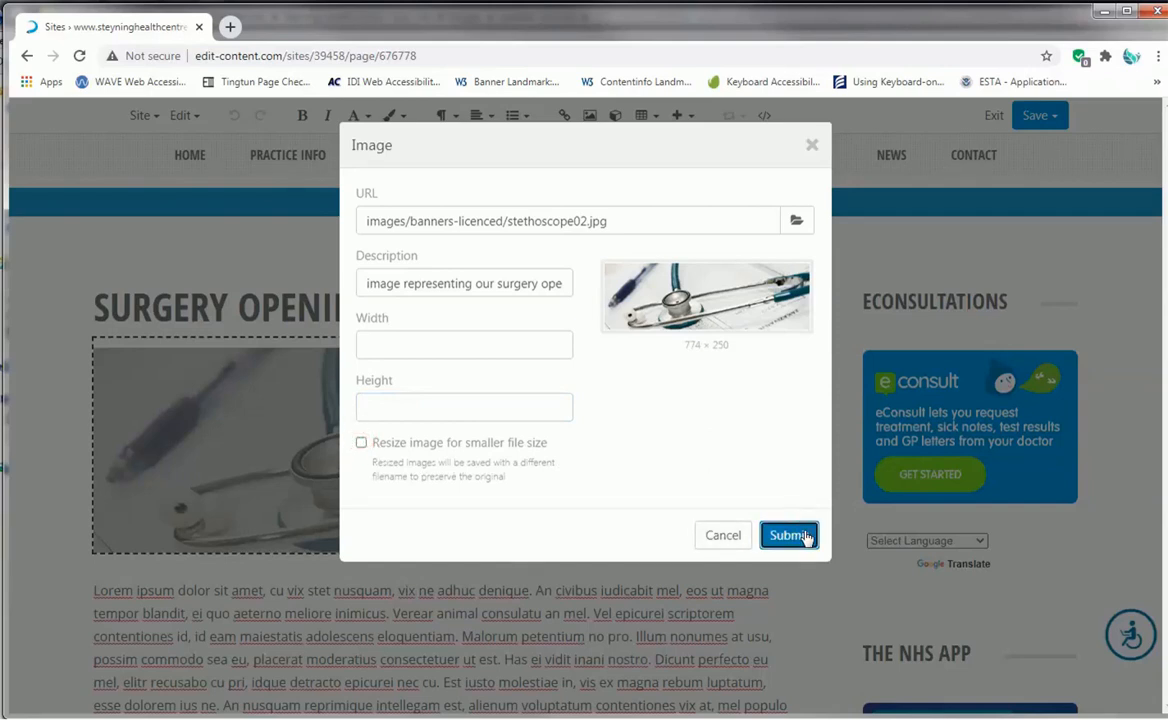
left_click(788, 536)
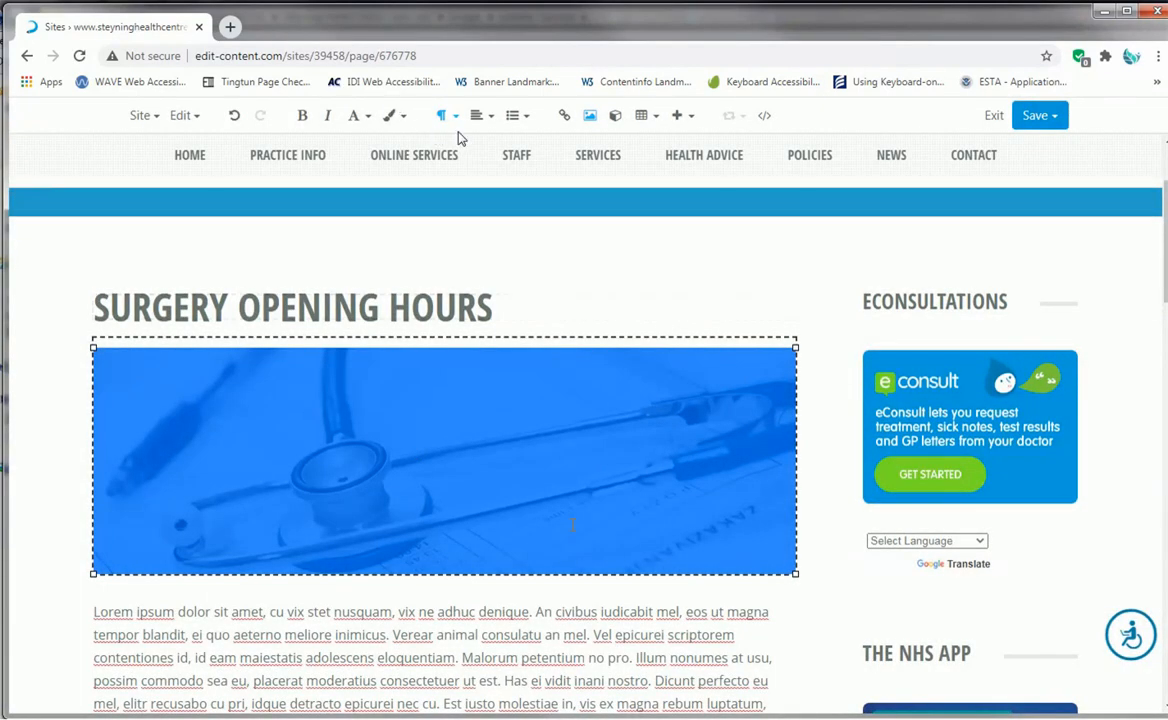
left_click(405, 117)
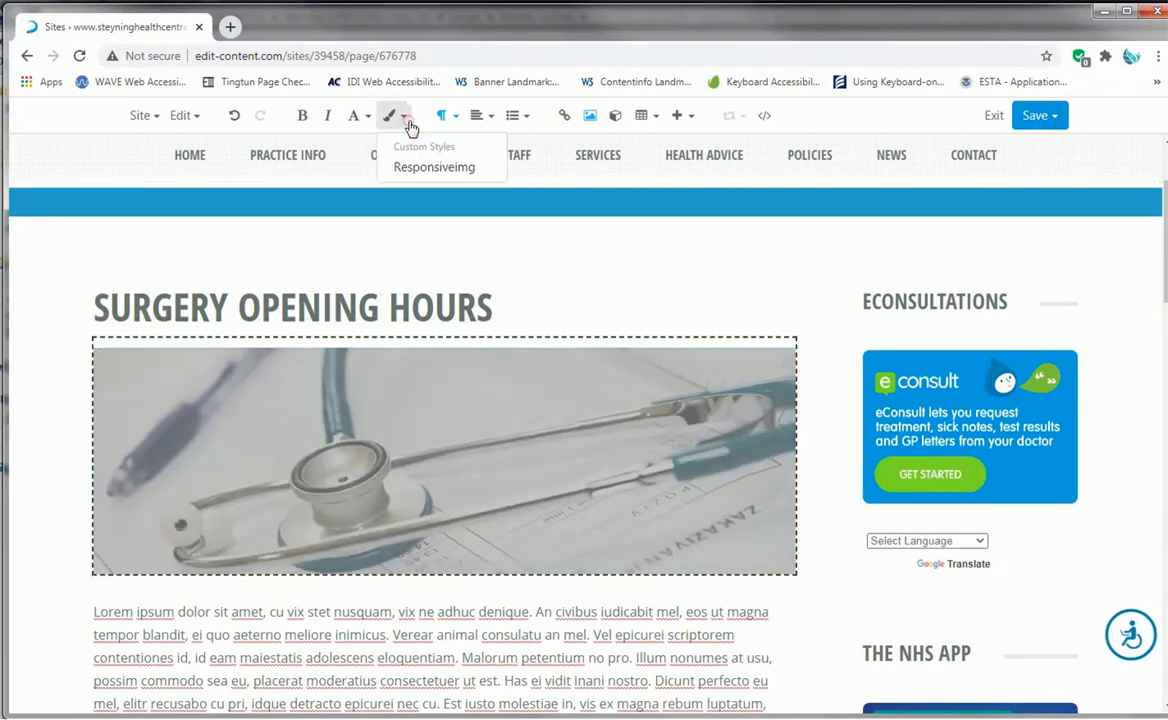
left_click(816, 407)
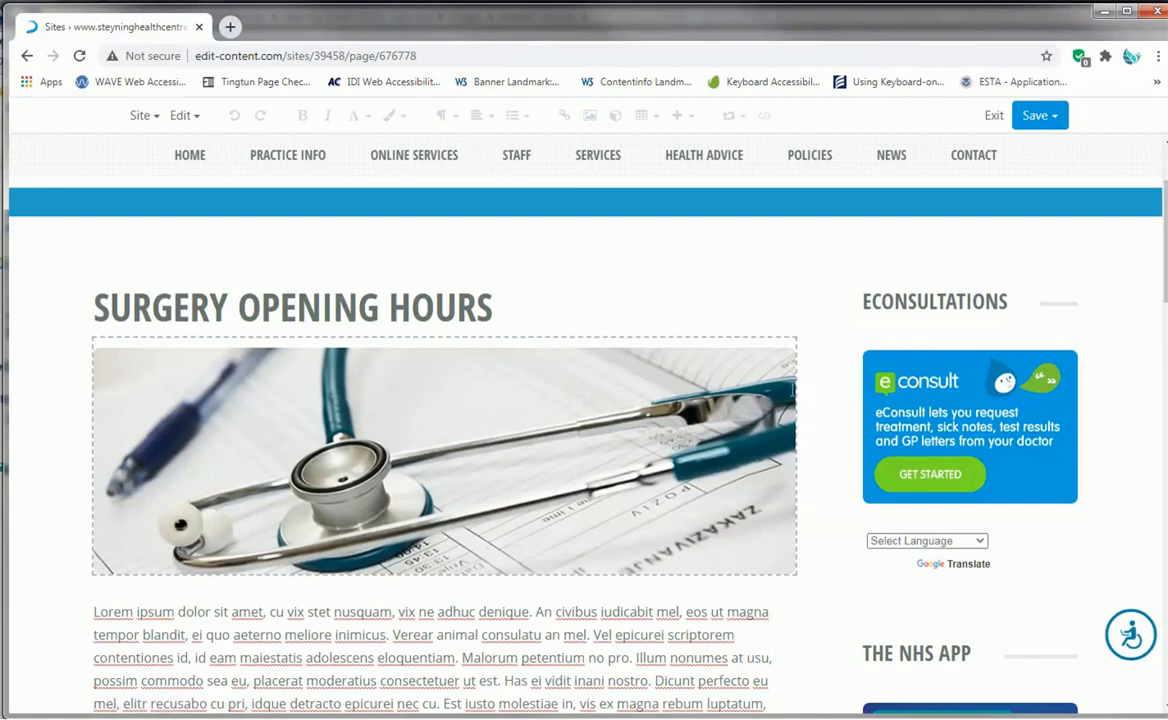
- Add an empty paragraph after the first "Quo malis mundi" paragraph below the links
scroll(798, 396, "down", 1)
scroll(813, 399, "down", 2)
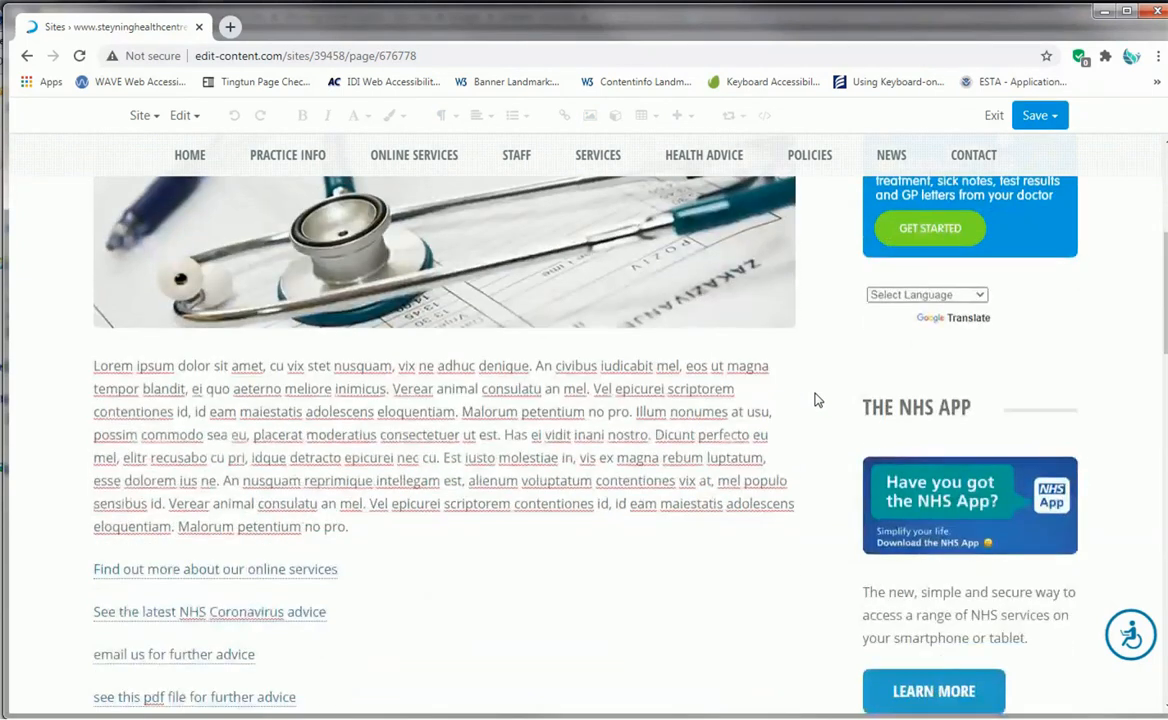
scroll(816, 400, "down", 2)
scroll(816, 399, "up", 6)
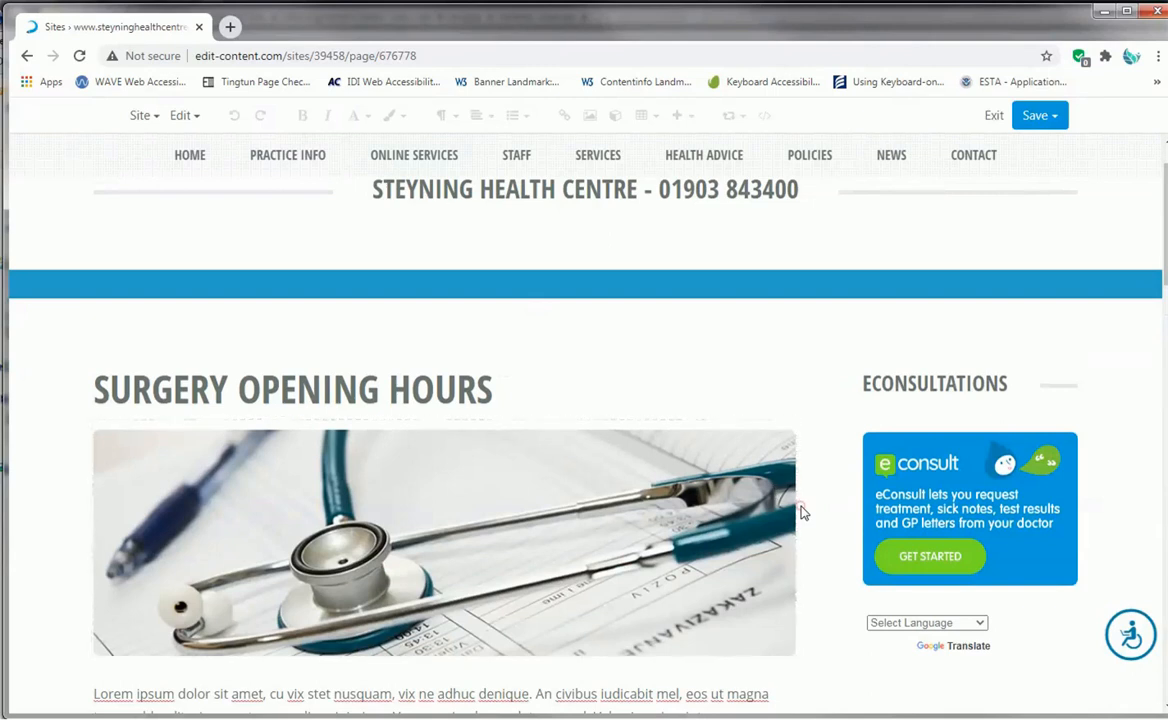
scroll(700, 520, "down", 3)
scroll(456, 532, "down", 4)
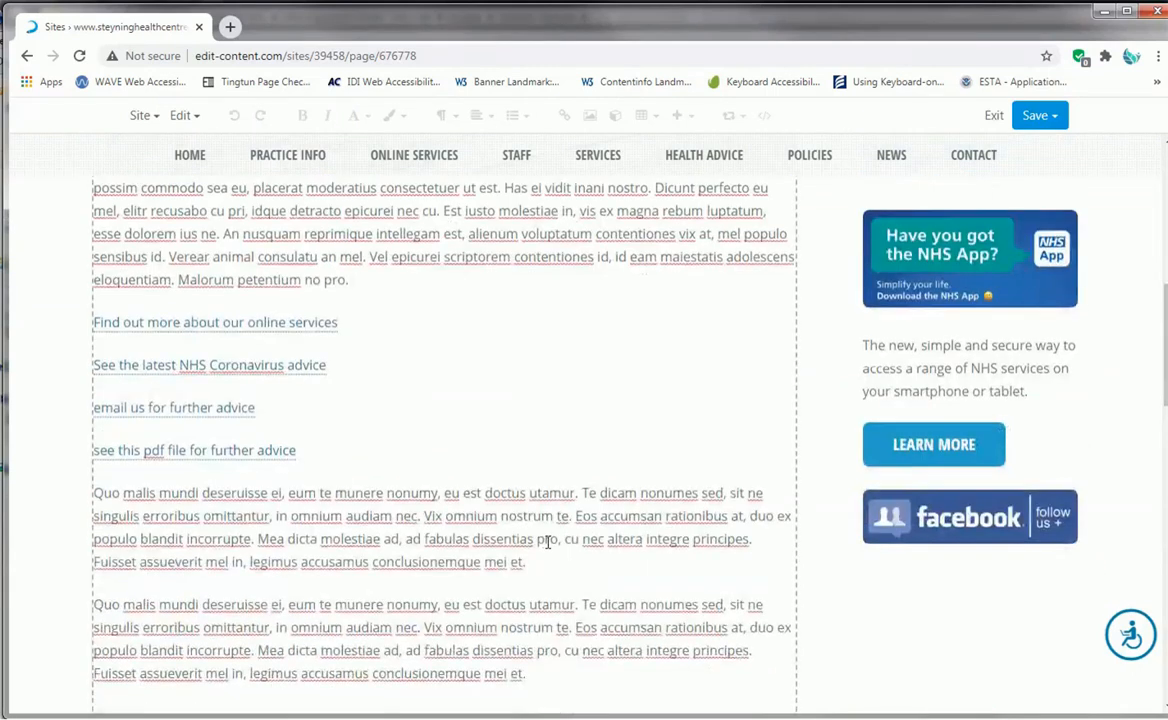
scroll(547, 516, "down", 1)
left_click(548, 485)
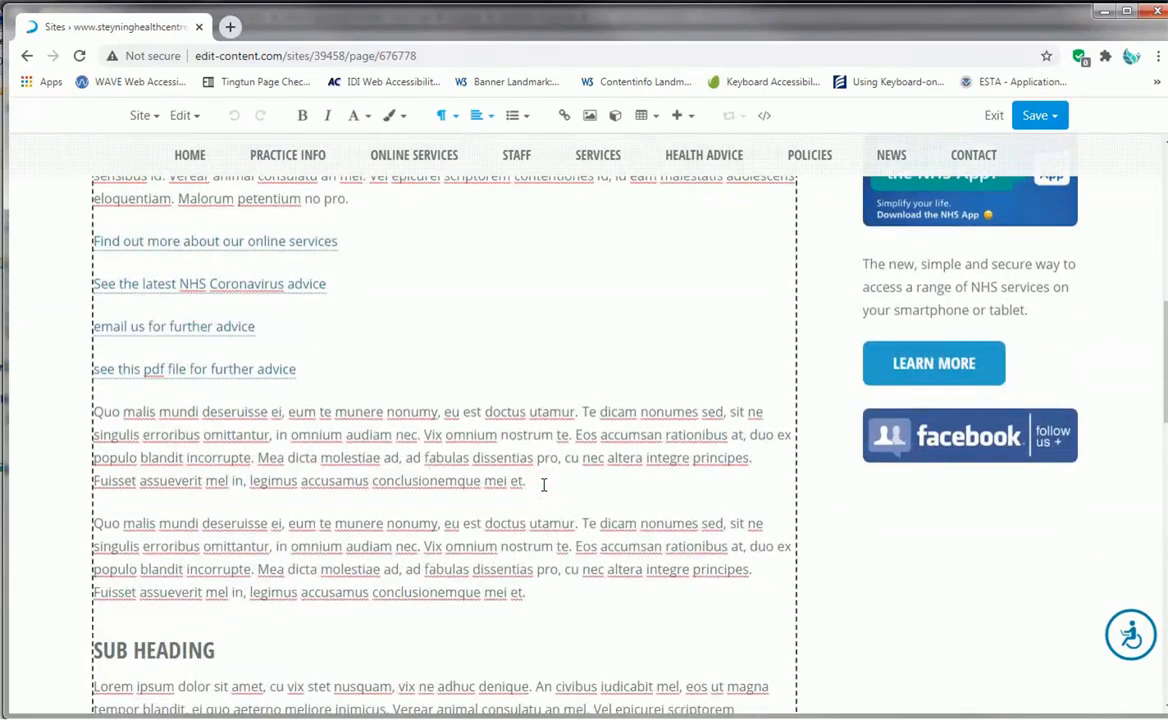
key("Return")
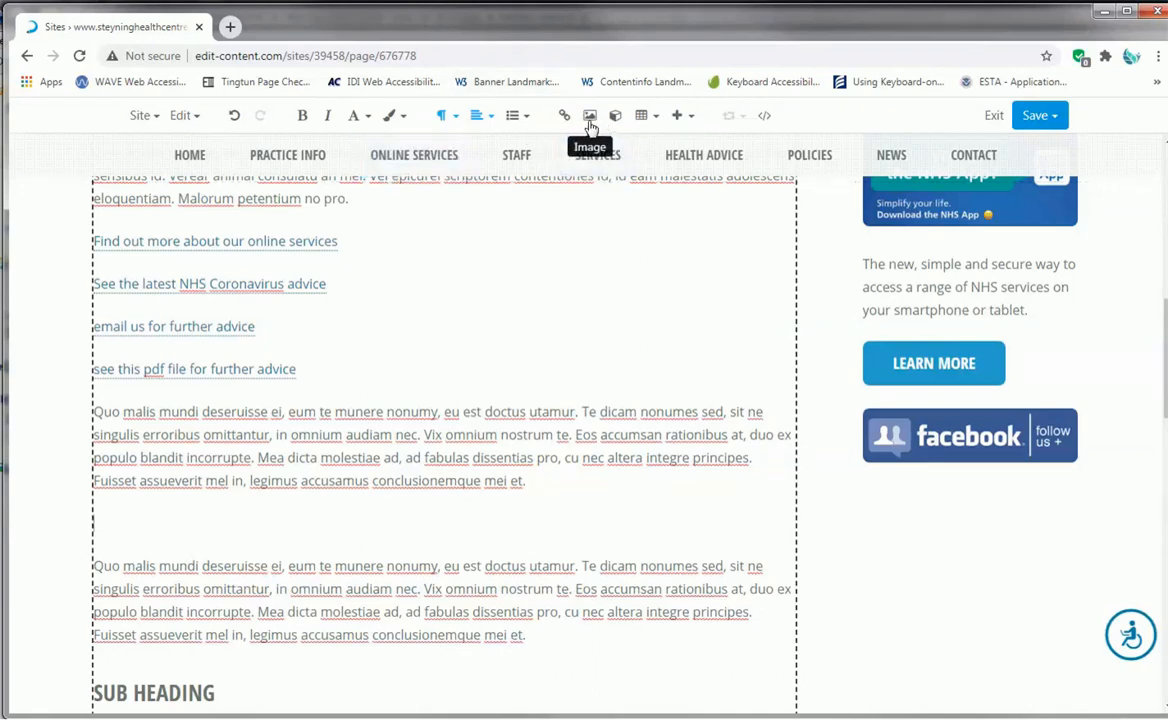
- Start inserting an image in the empty paragraph, choosing appointment01.jpg from the site's images/banners-licenced folder
left_click(589, 118)
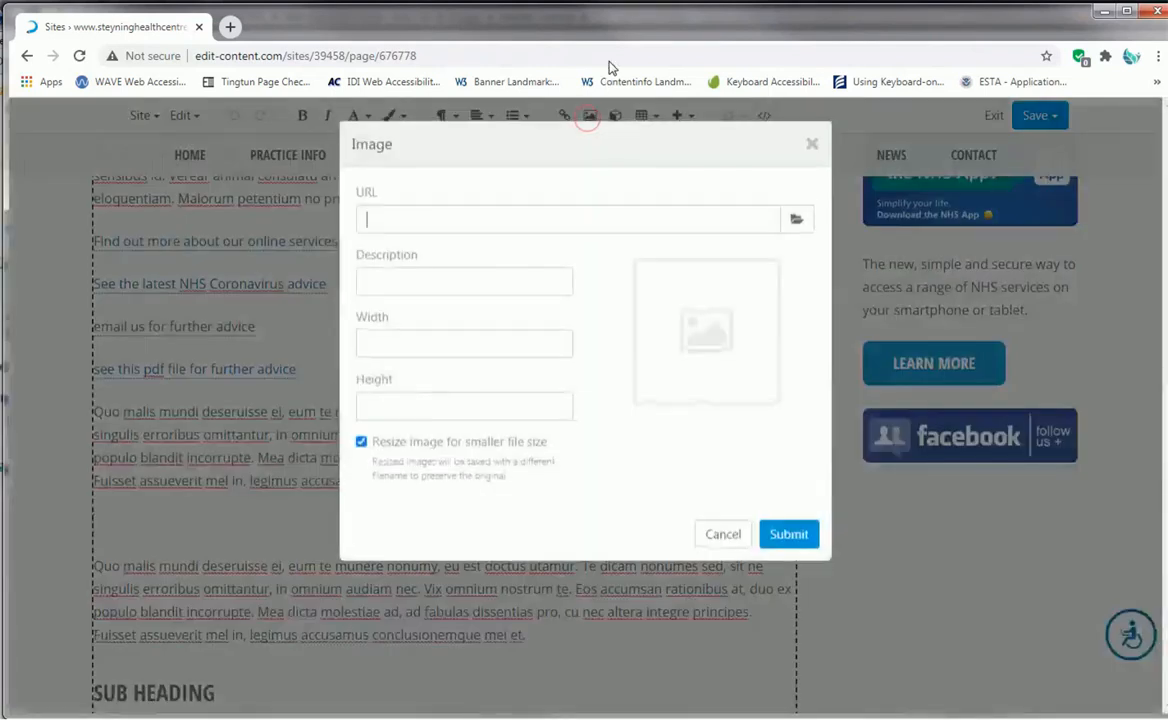
left_click(797, 220)
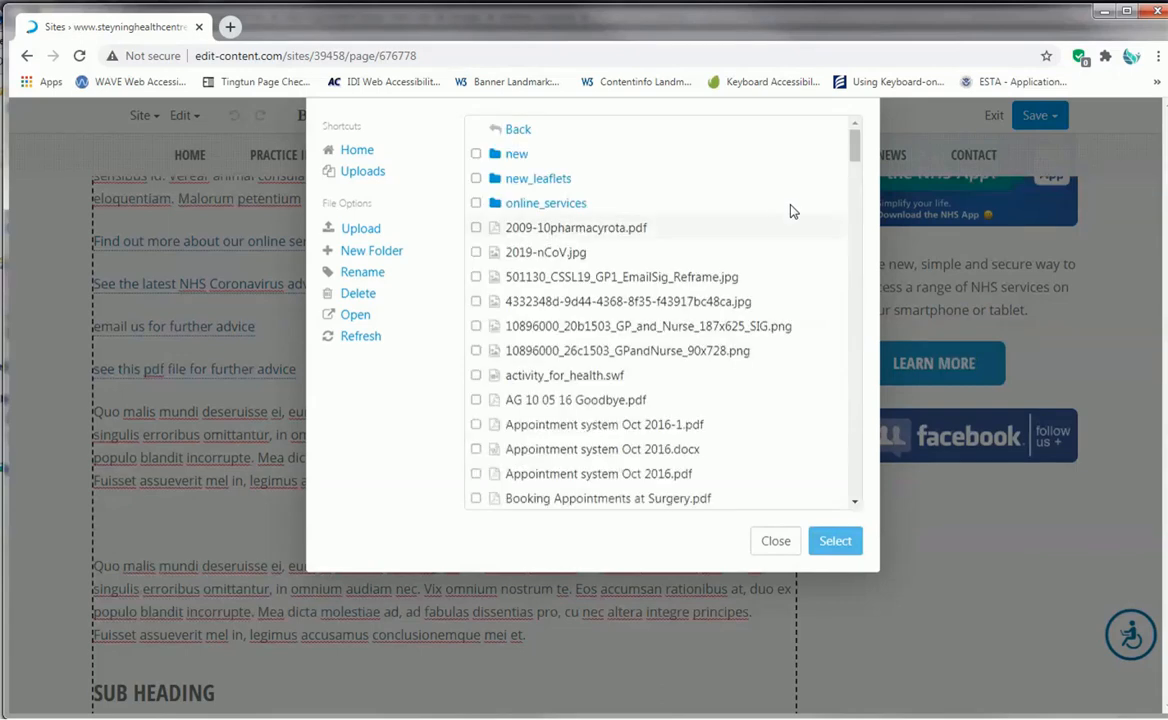
left_click(359, 151)
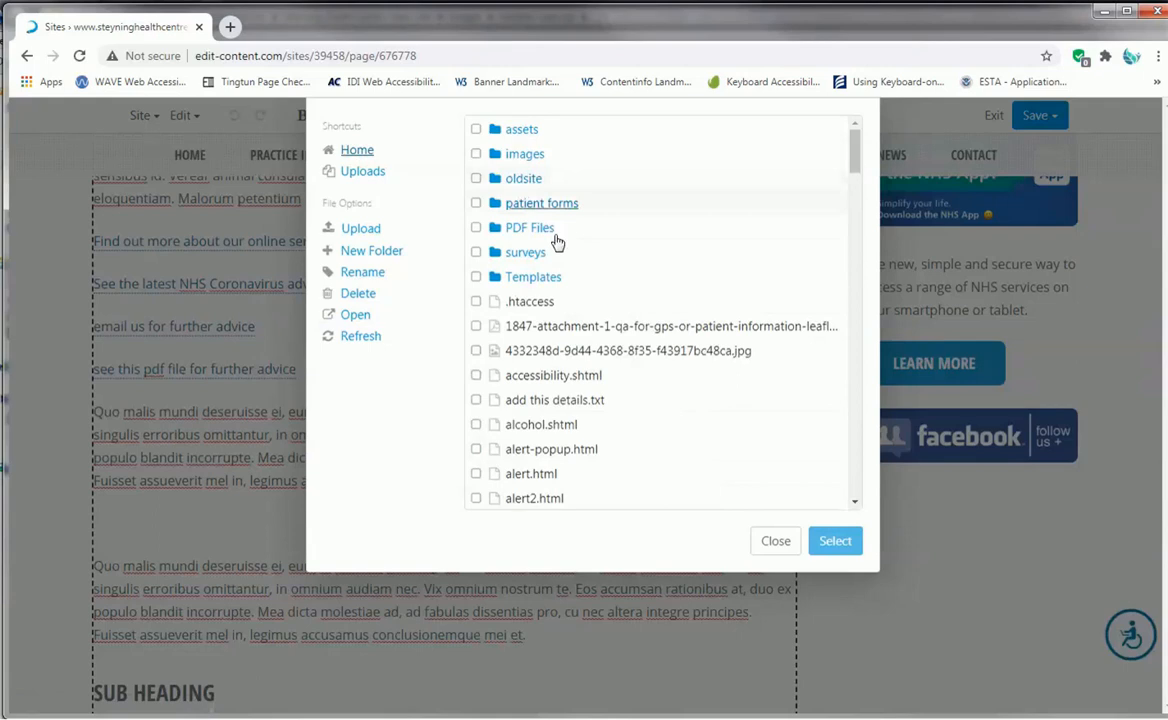
left_click(525, 155)
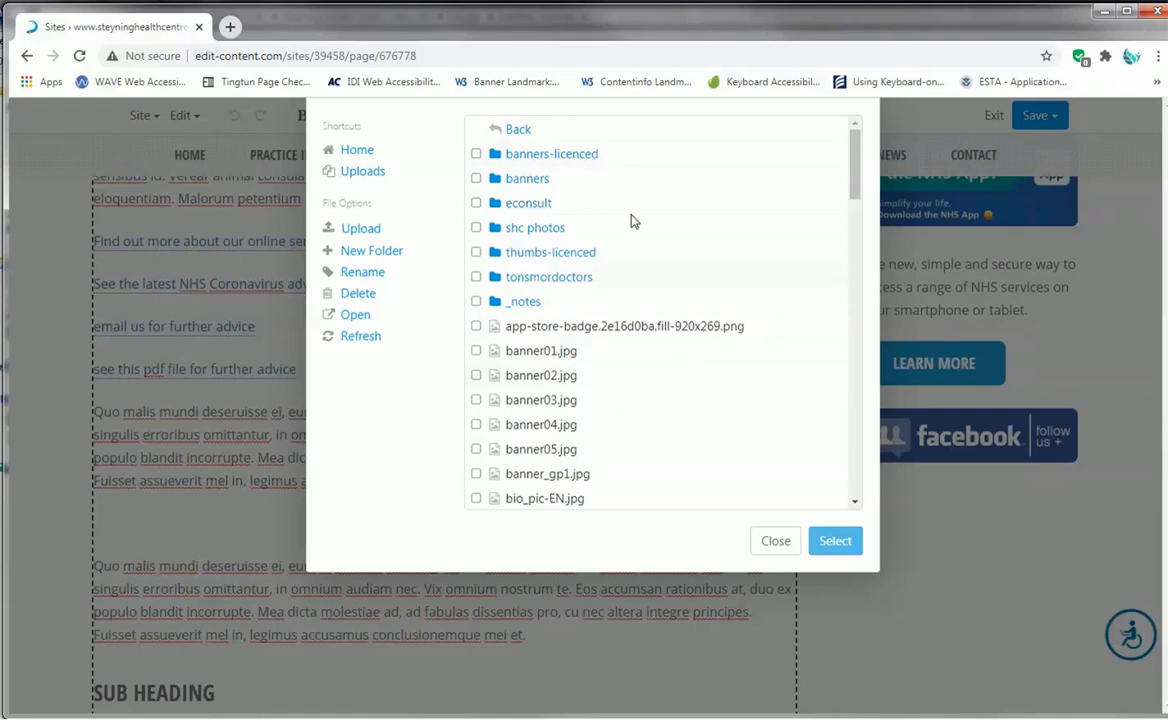
scroll(645, 378, "down", 5)
scroll(645, 380, "down", 4)
scroll(645, 380, "up", 10)
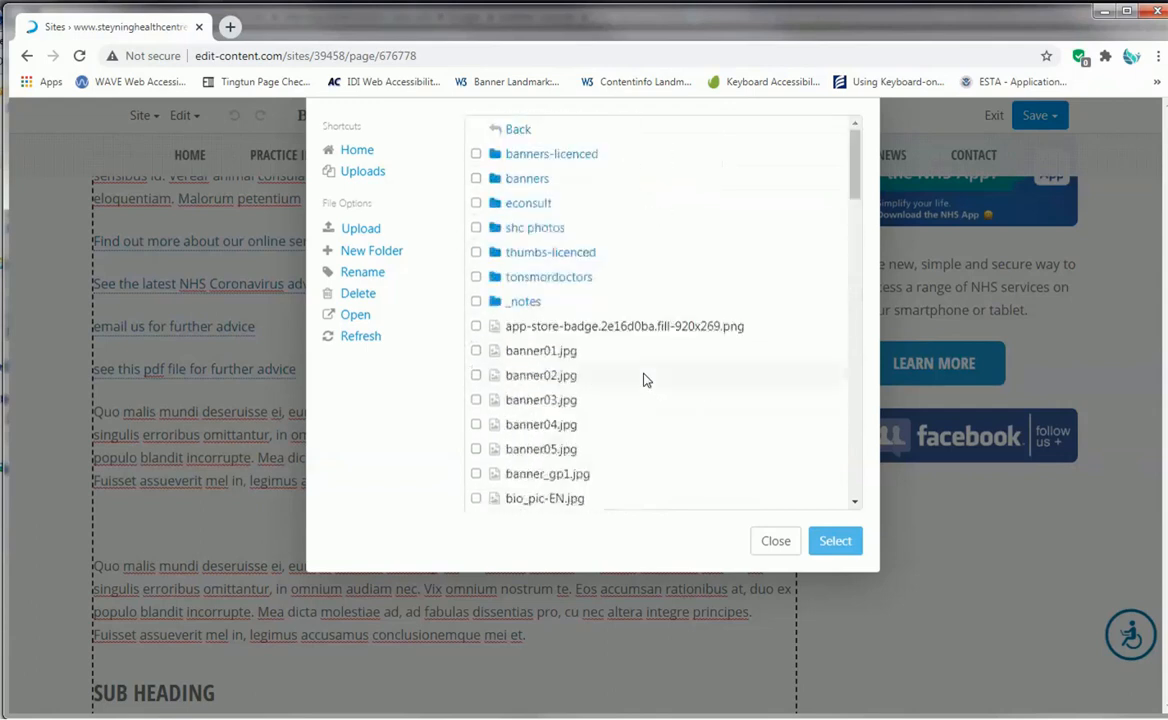
left_click(549, 156)
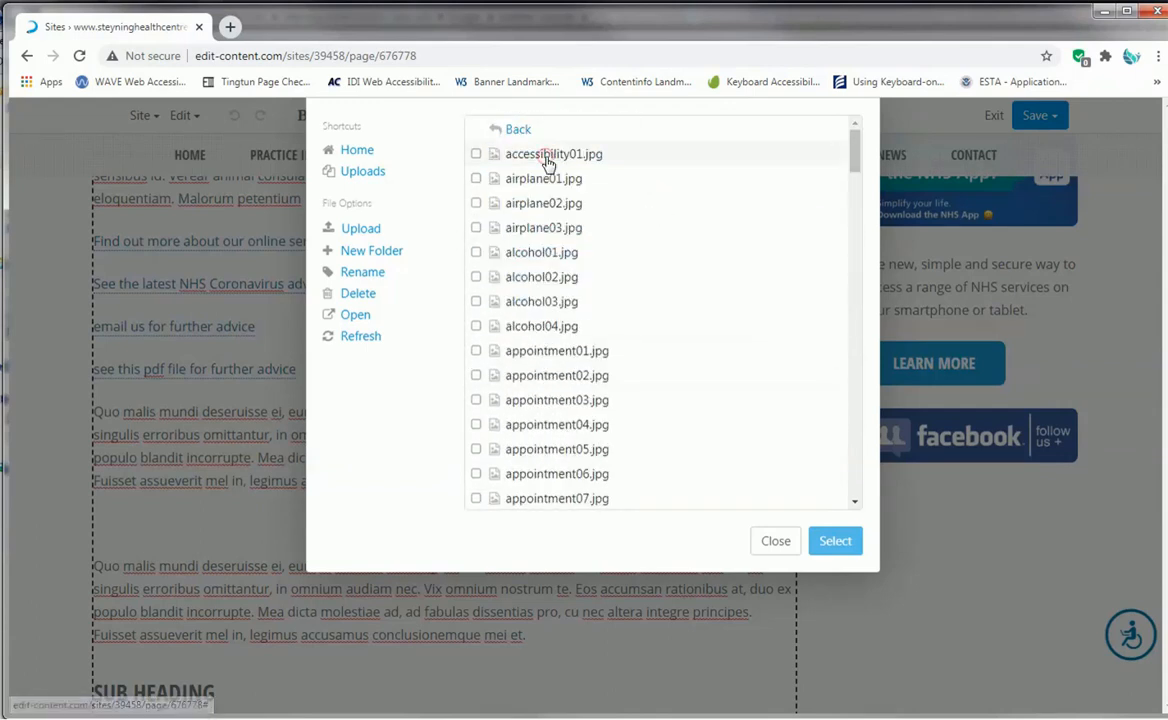
left_click(574, 359)
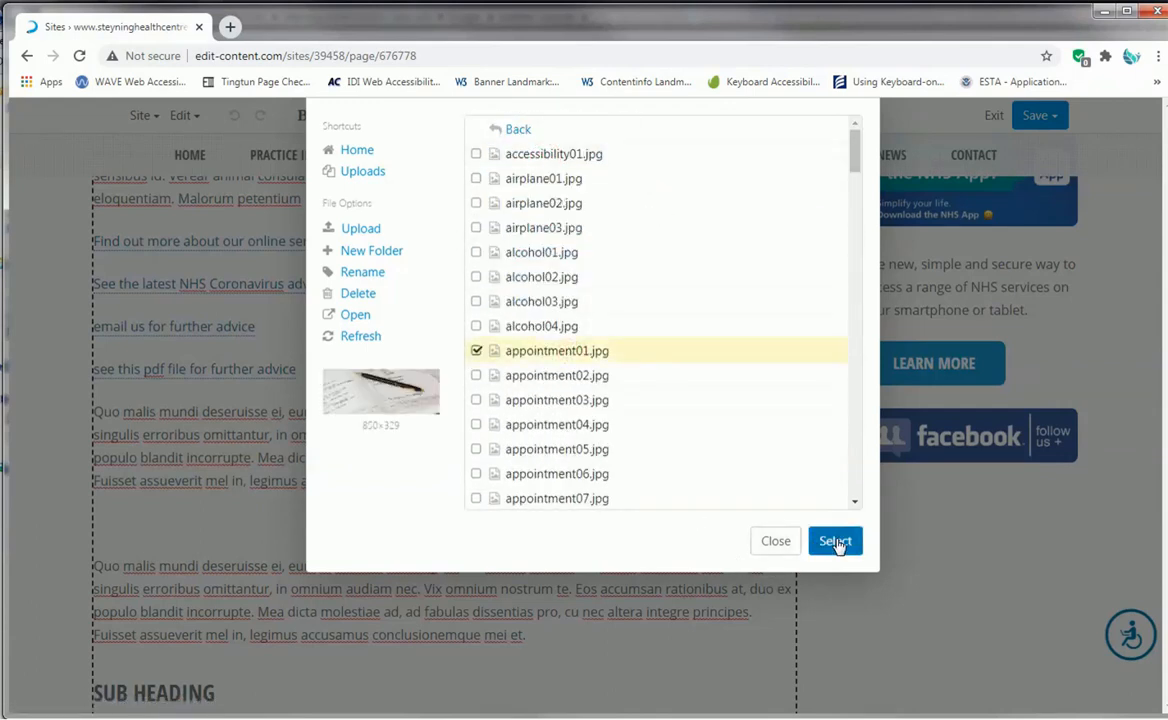
left_click(836, 543)
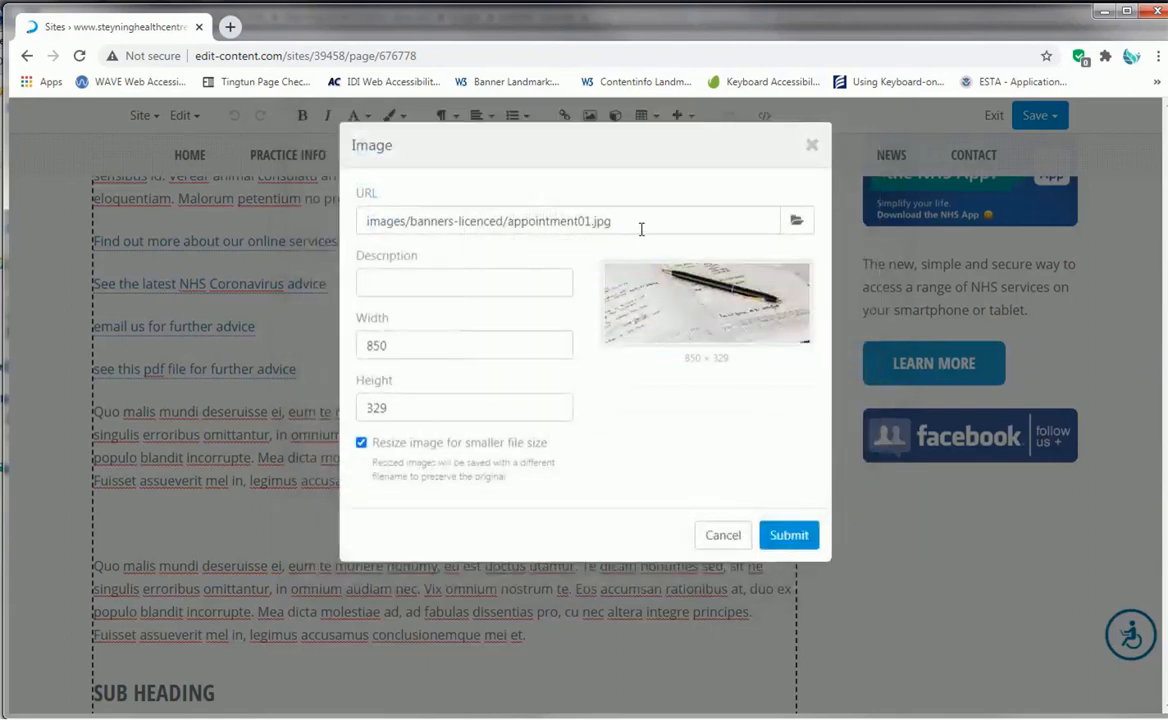
- Enter "image of a diary representing our opening hours" as the new image's description
left_click(432, 279)
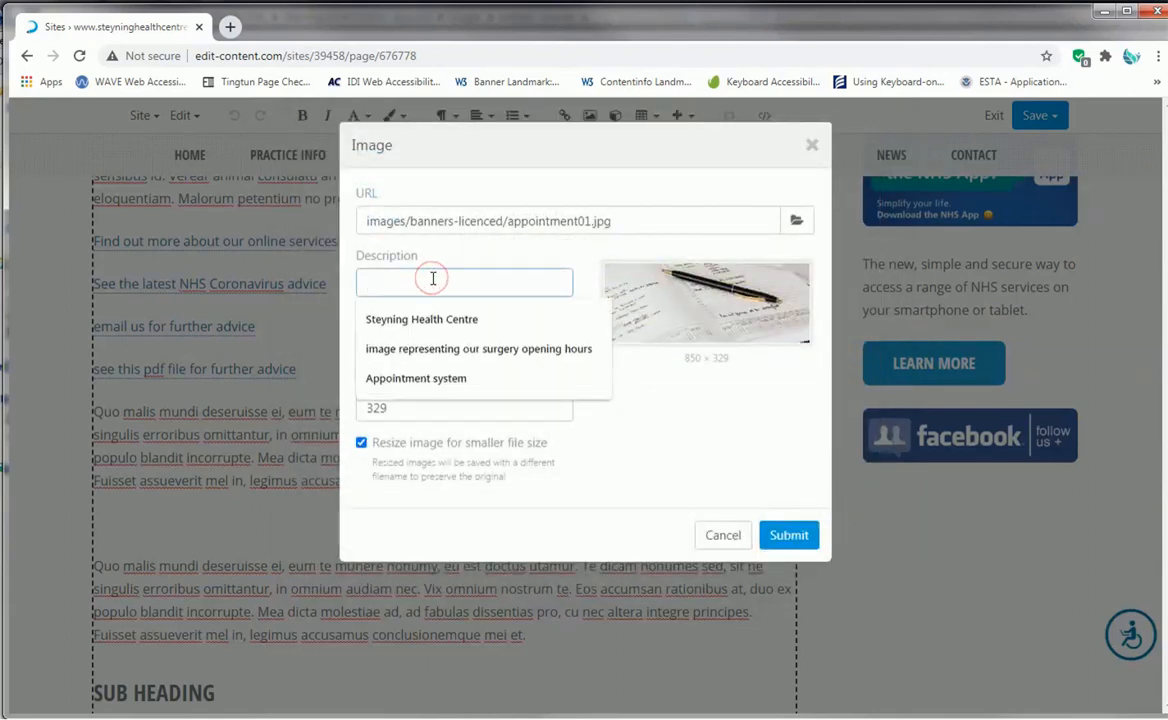
type("image of a diary rep")
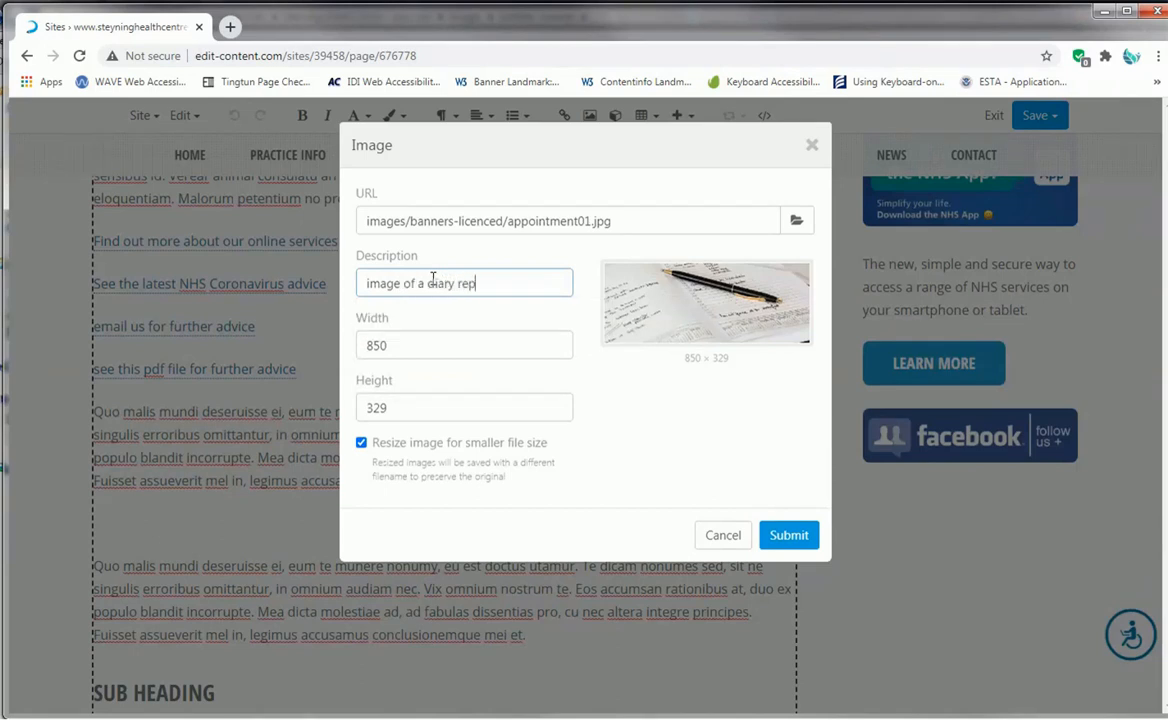
type("resenting our opening h")
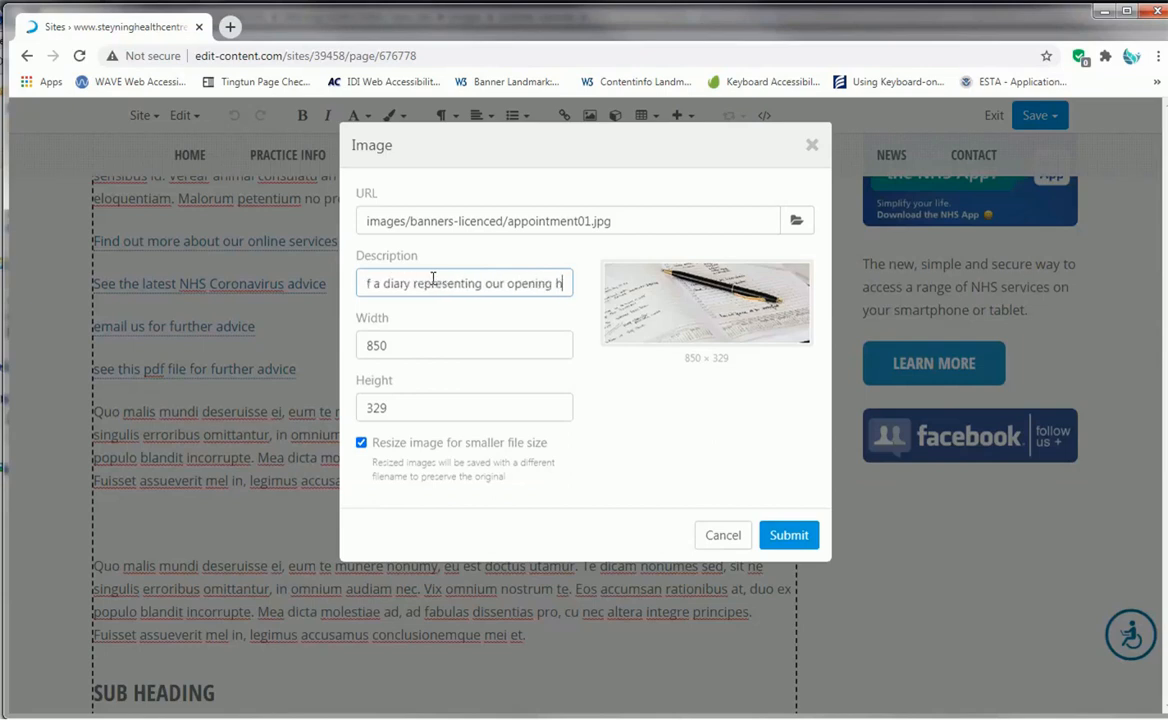
type("ours")
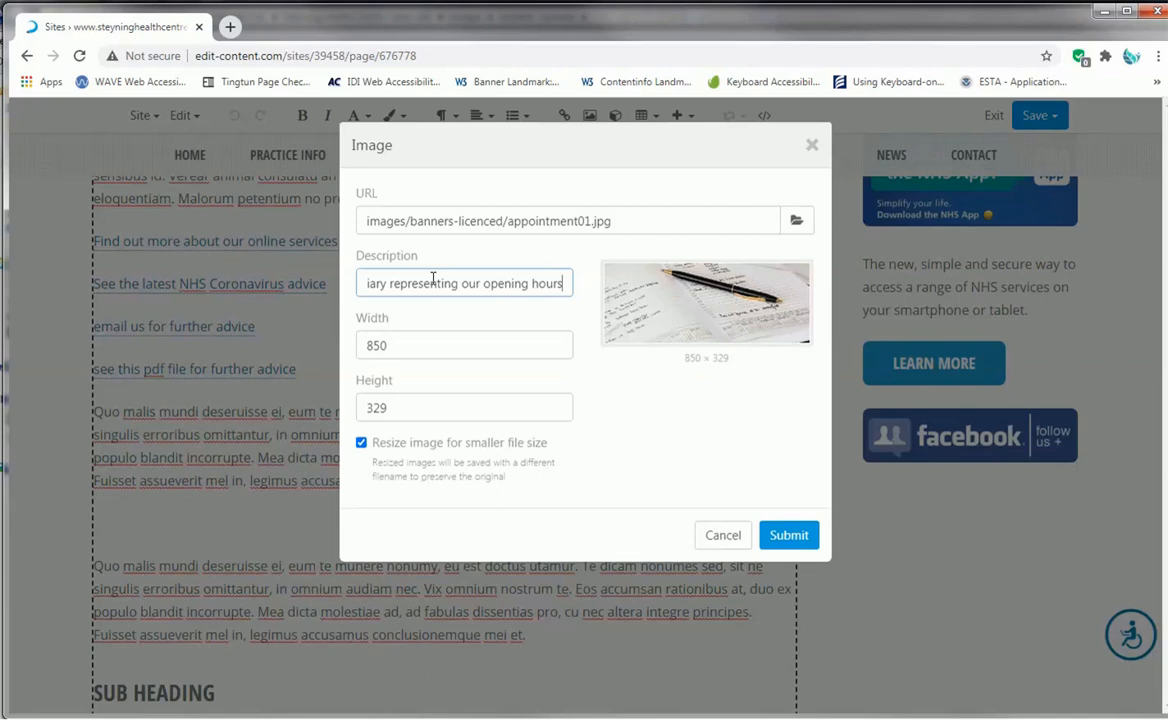
- Clear the diary image's width and height, turn off resizing for smaller file size, and insert the image
double_click(410, 345)
key("BackSpace")
double_click(402, 403)
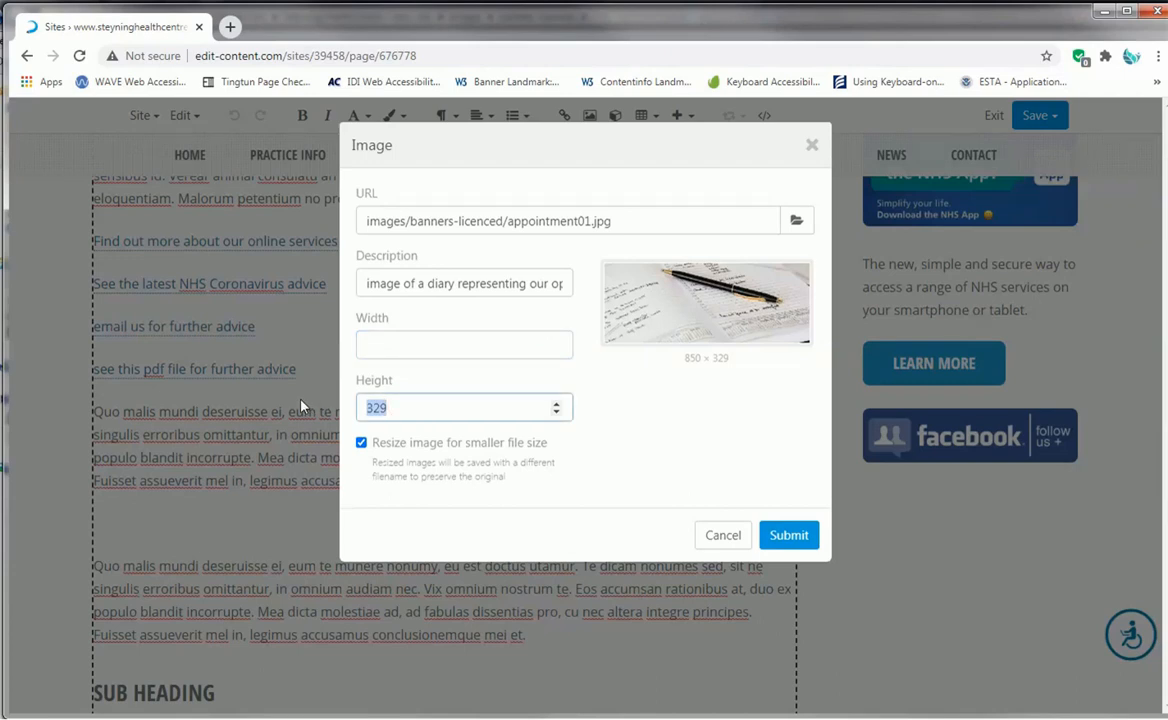
key("BackSpace")
left_click(361, 443)
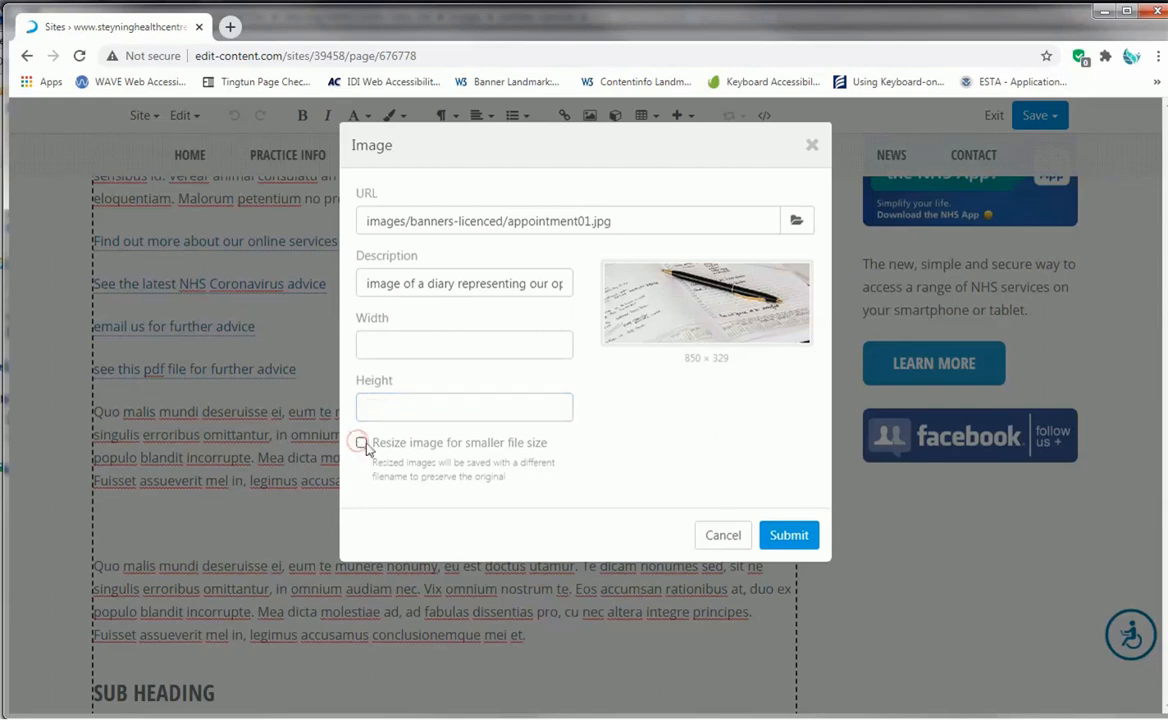
left_click(789, 537)
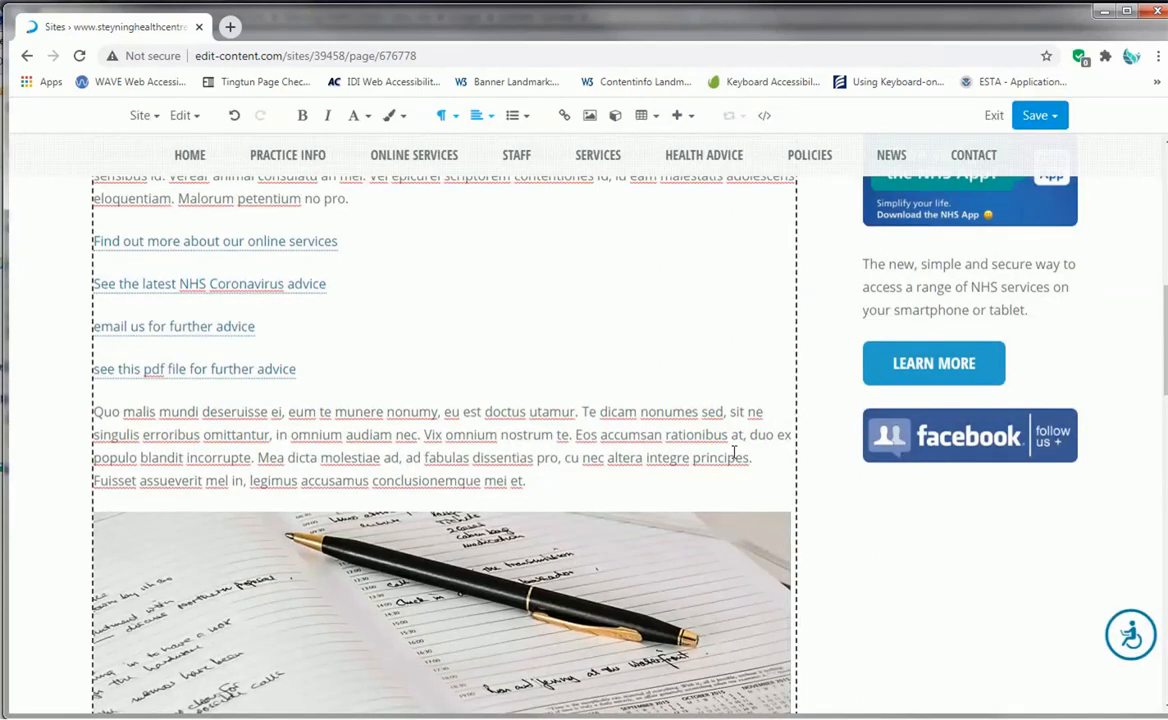
- Apply the Responsiveimg custom style to the diary image, check its placement between the paragraphs, and reselect it
left_click(721, 591)
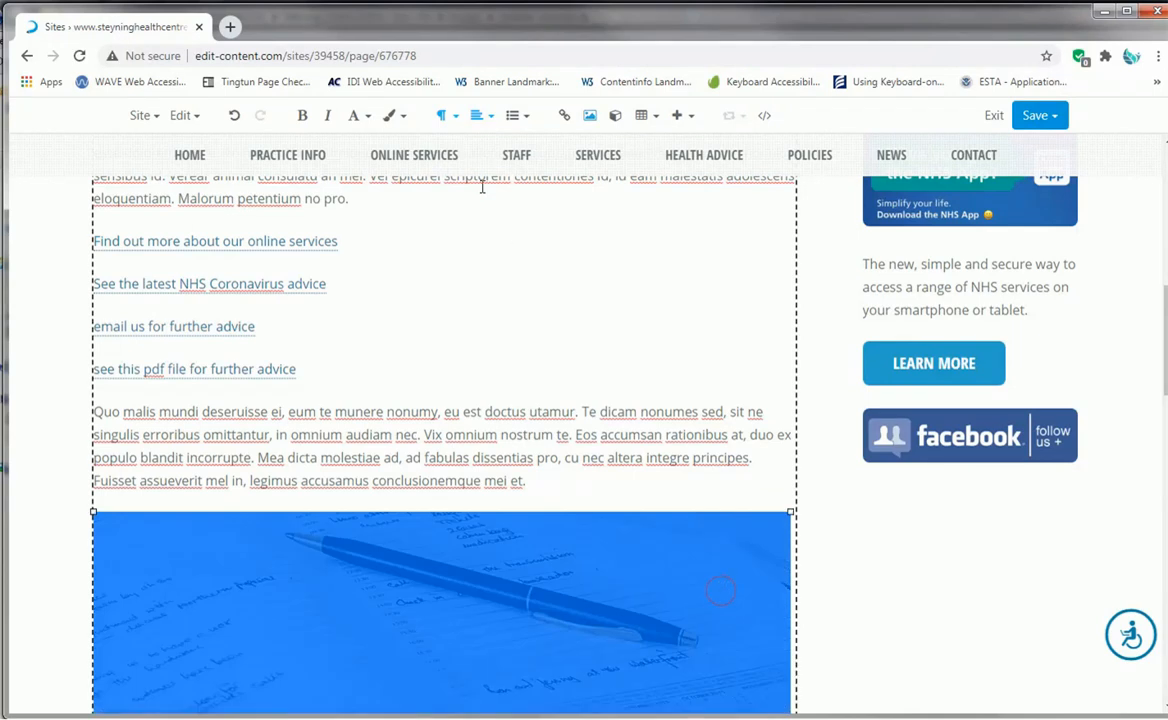
left_click(401, 117)
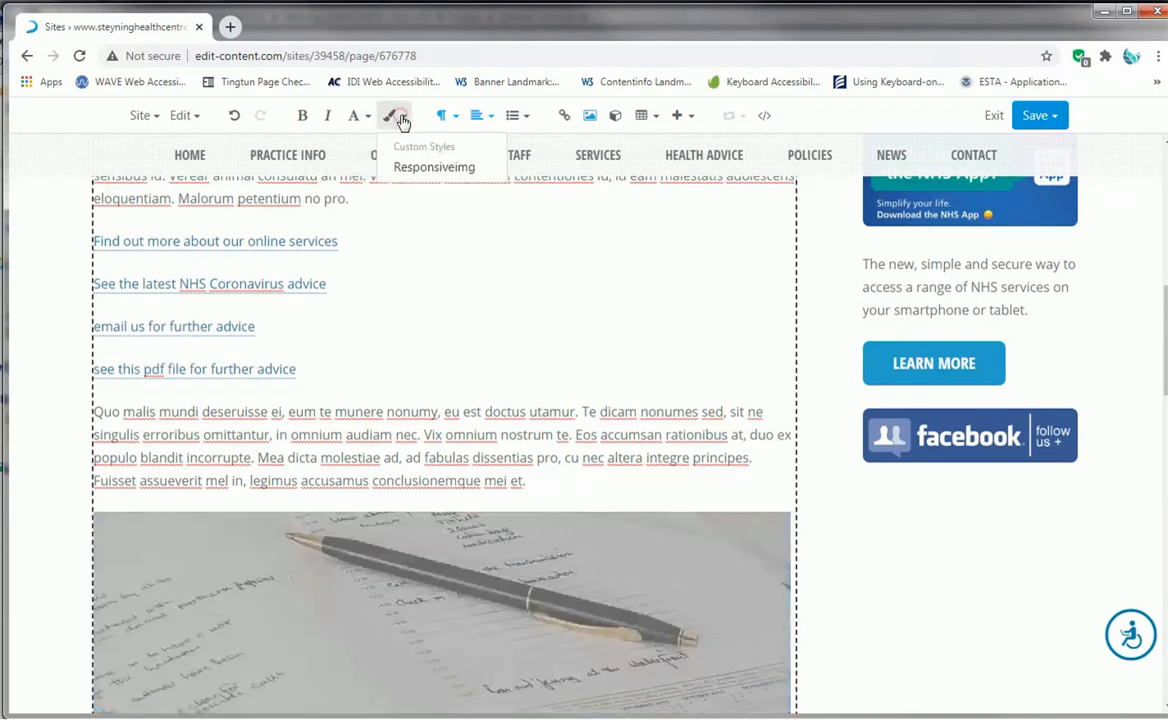
left_click(413, 167)
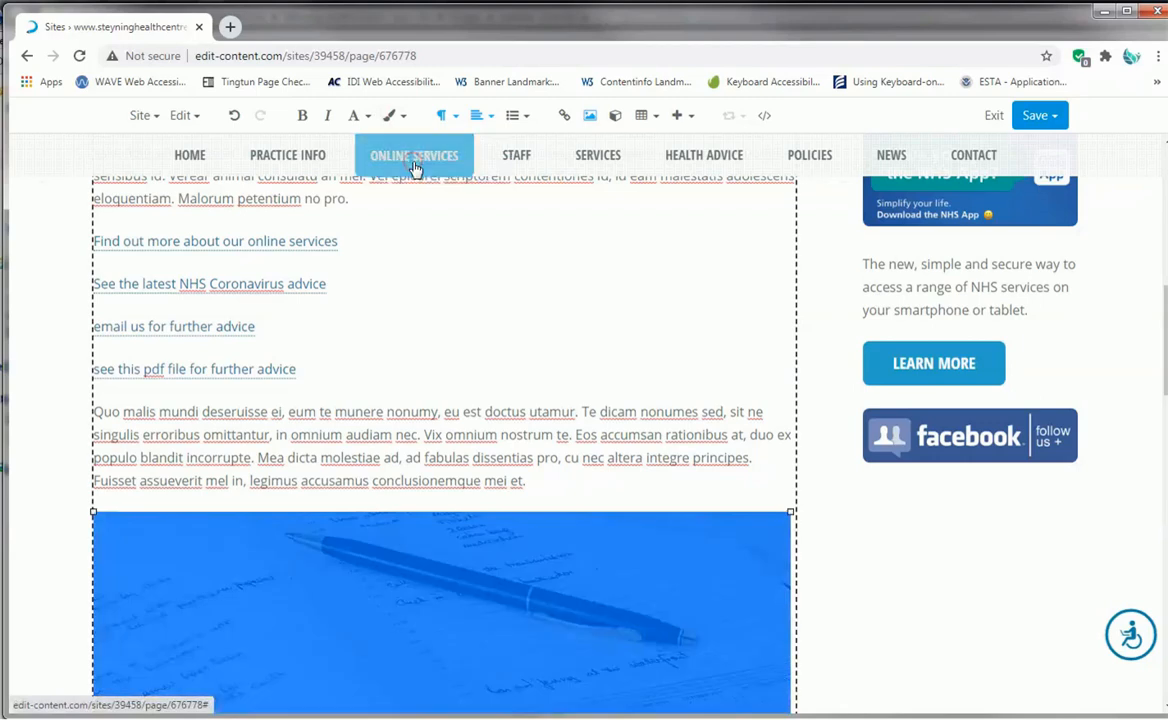
left_click(676, 435)
scroll(658, 490, "down", 4)
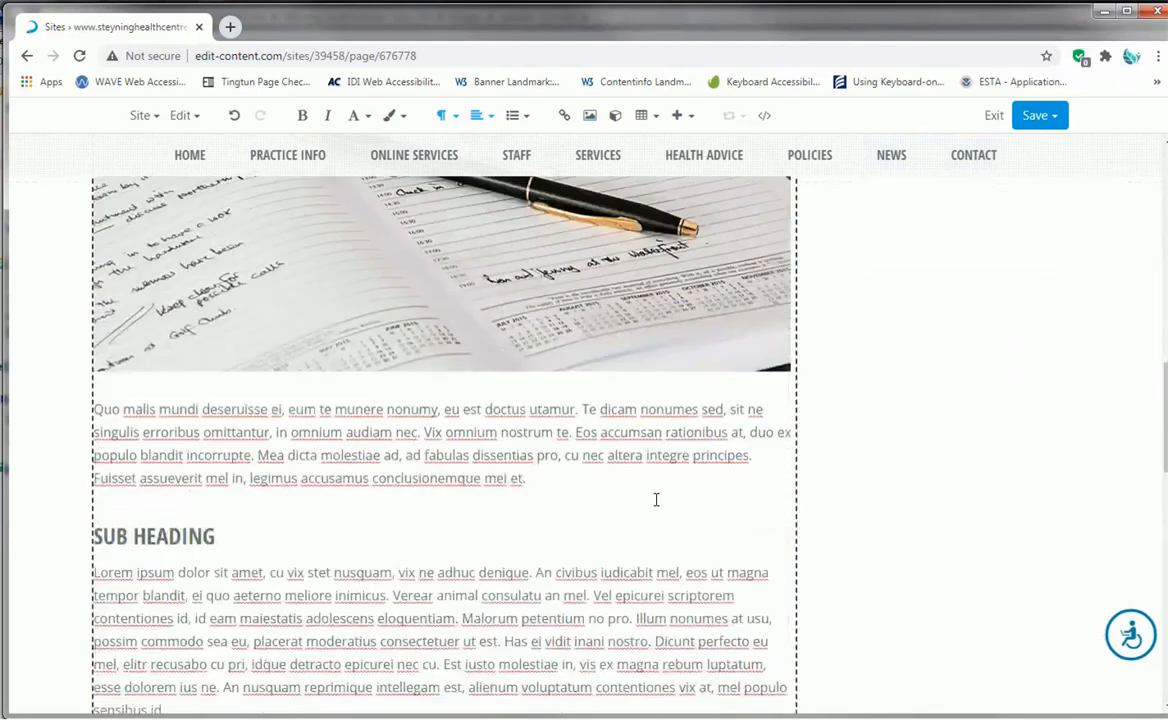
scroll(656, 499, "up", 3)
left_click(653, 482)
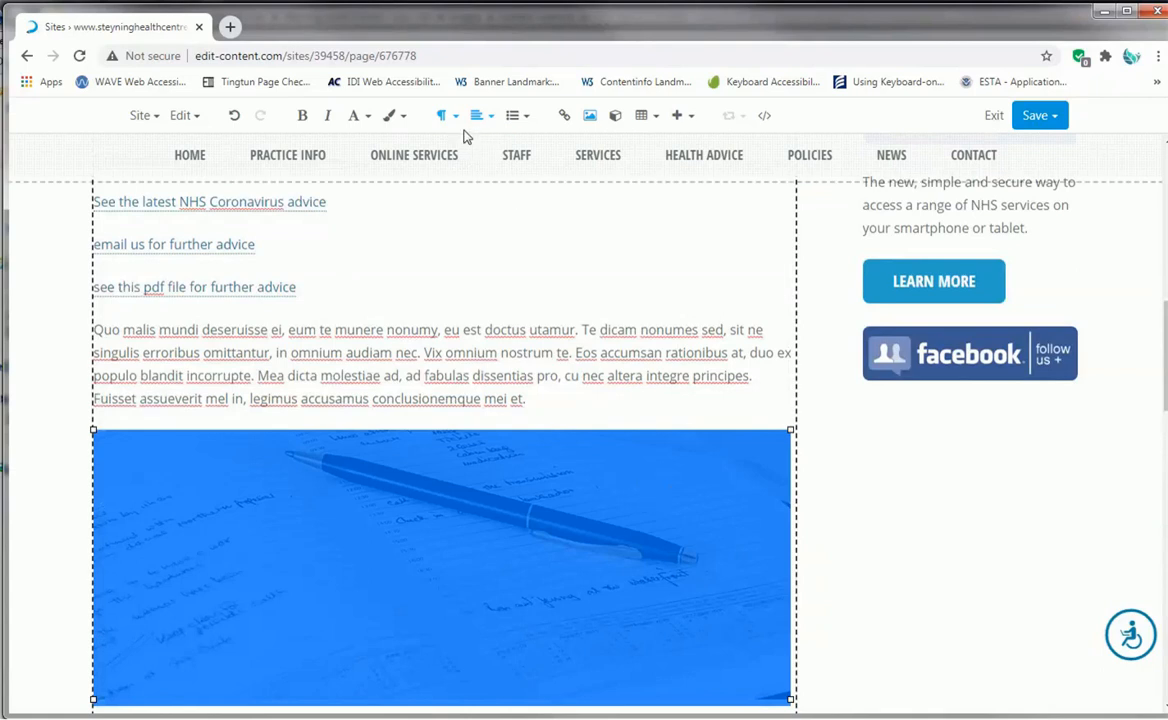
- Check the custom style options for the diary image, deselect it, and publish the page
left_click(392, 116)
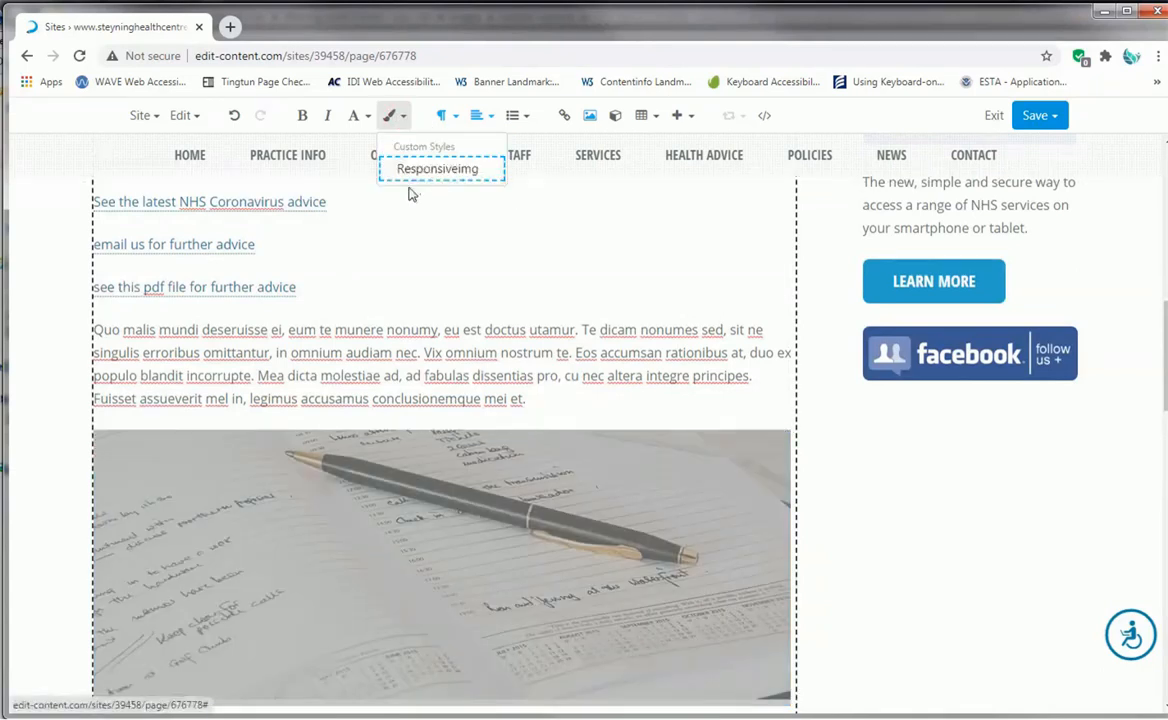
left_click(558, 246)
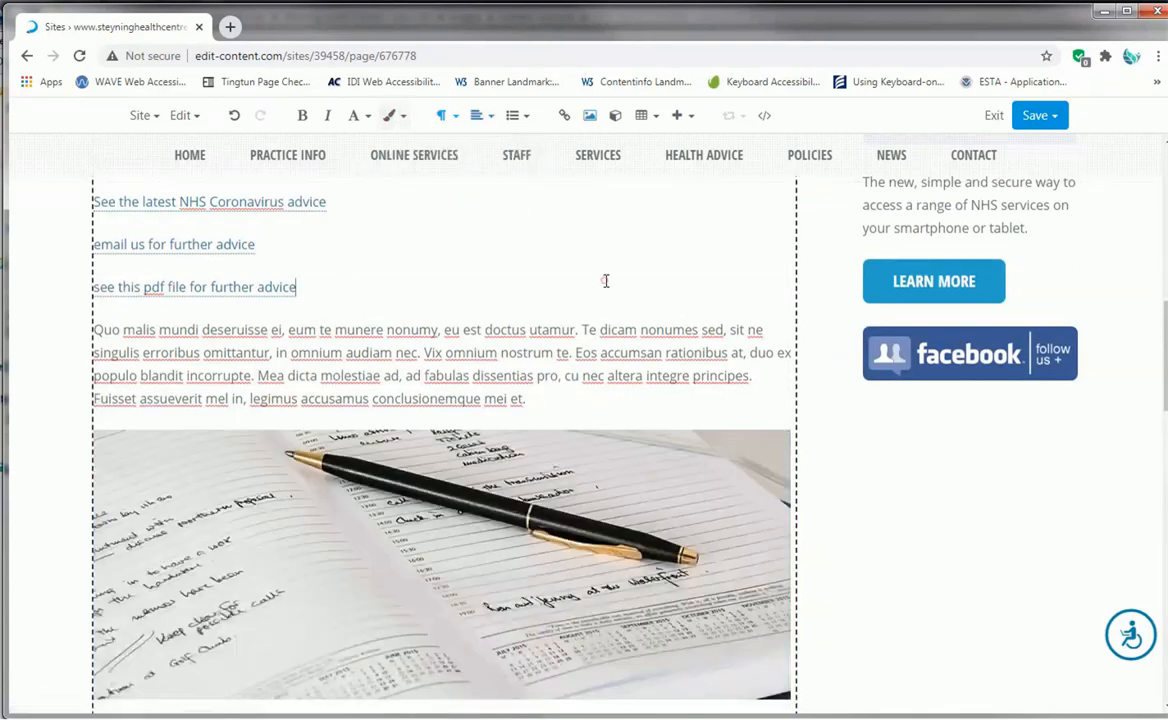
left_click(1036, 116)
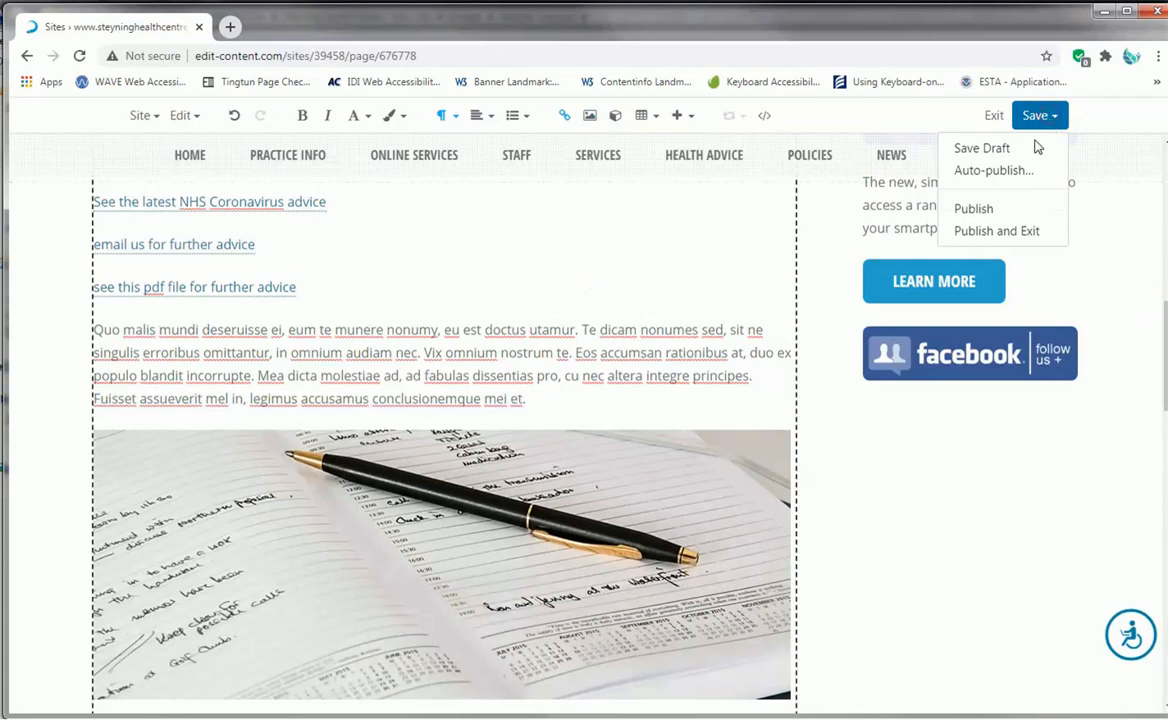
left_click(1002, 212)
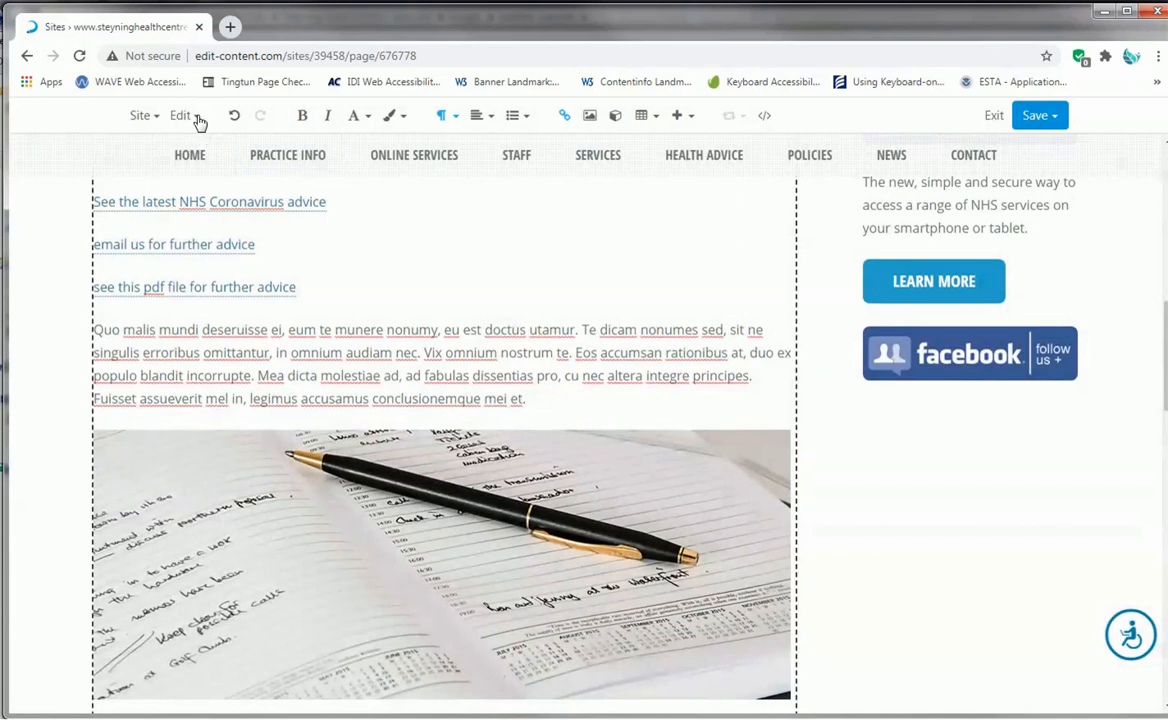
- Visit the published page, check how the diary image scales as the browser window is narrowed and widened, and close the page
left_click(198, 118)
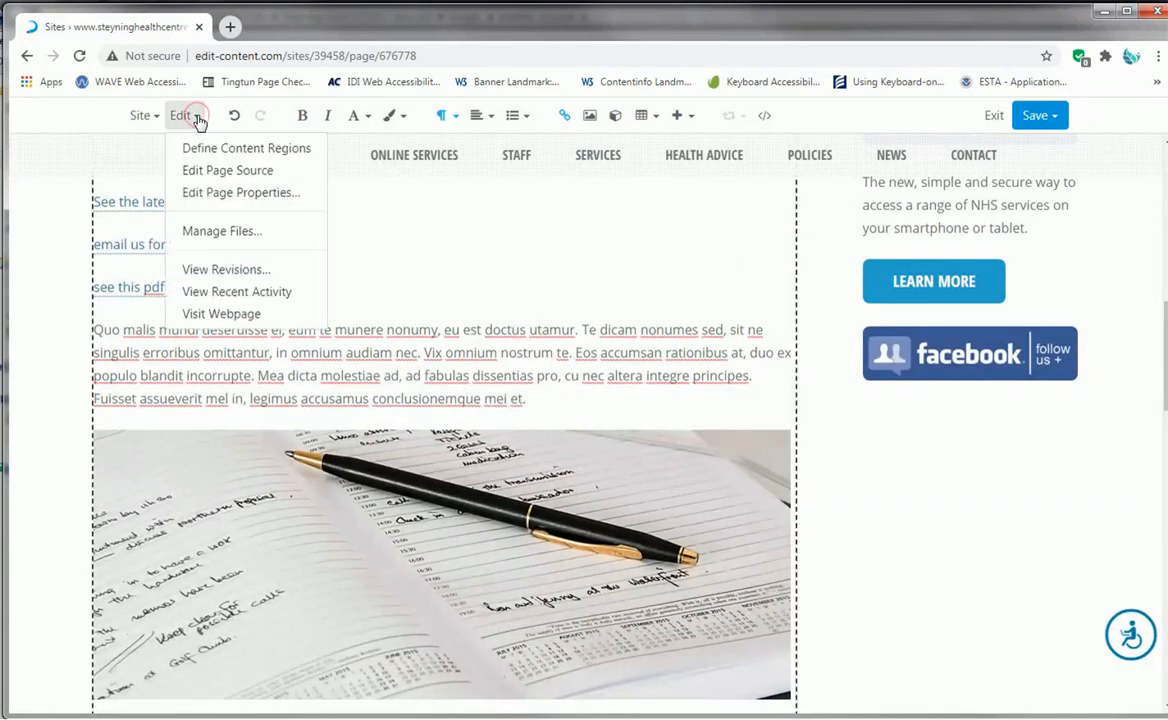
left_click(244, 313)
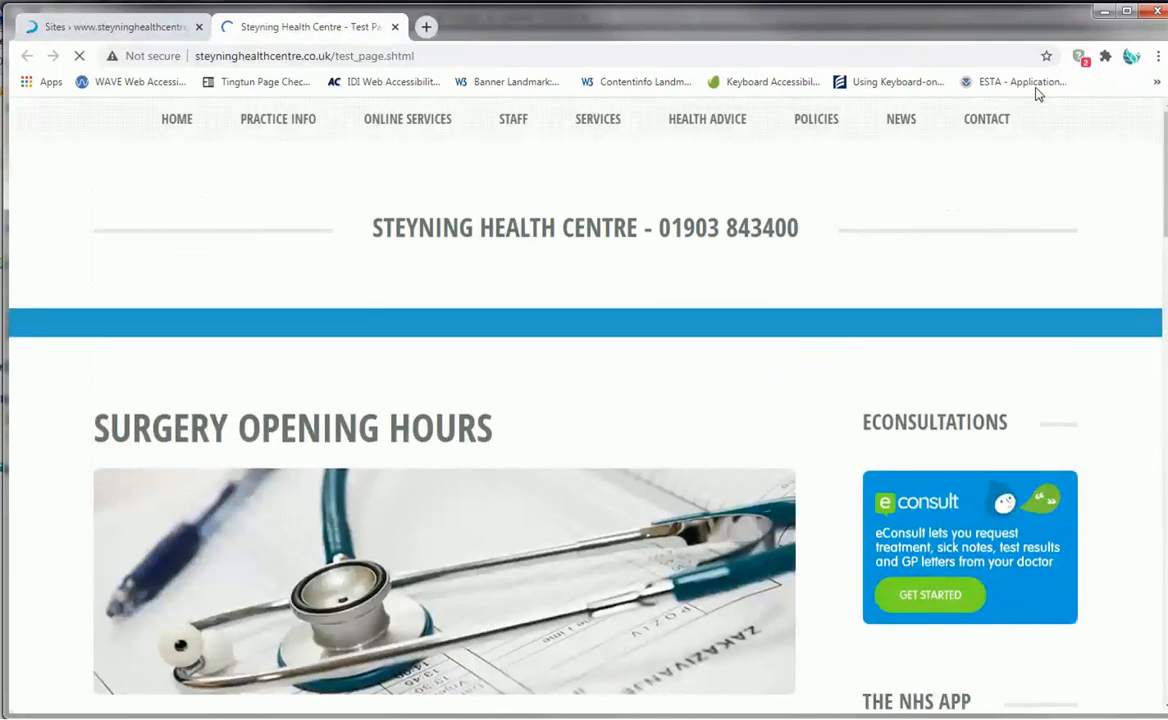
left_click_drag(1167, 190, 1155, 190)
scroll(1058, 195, "down", 3)
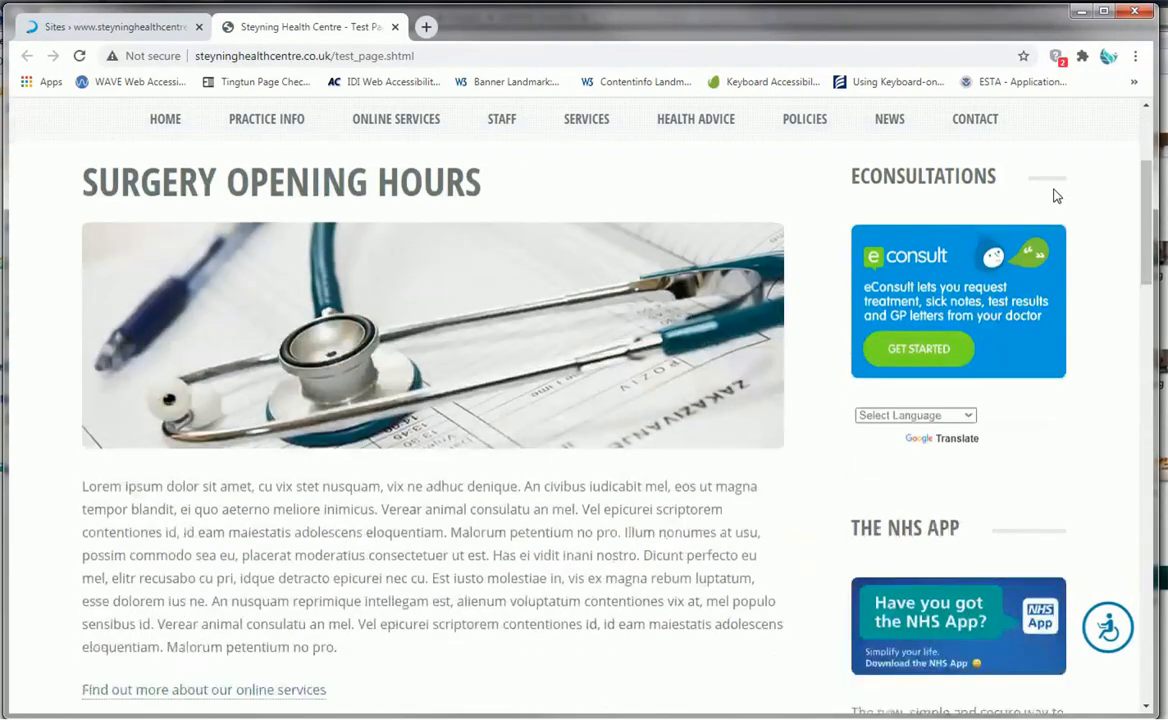
scroll(1056, 195, "down", 7)
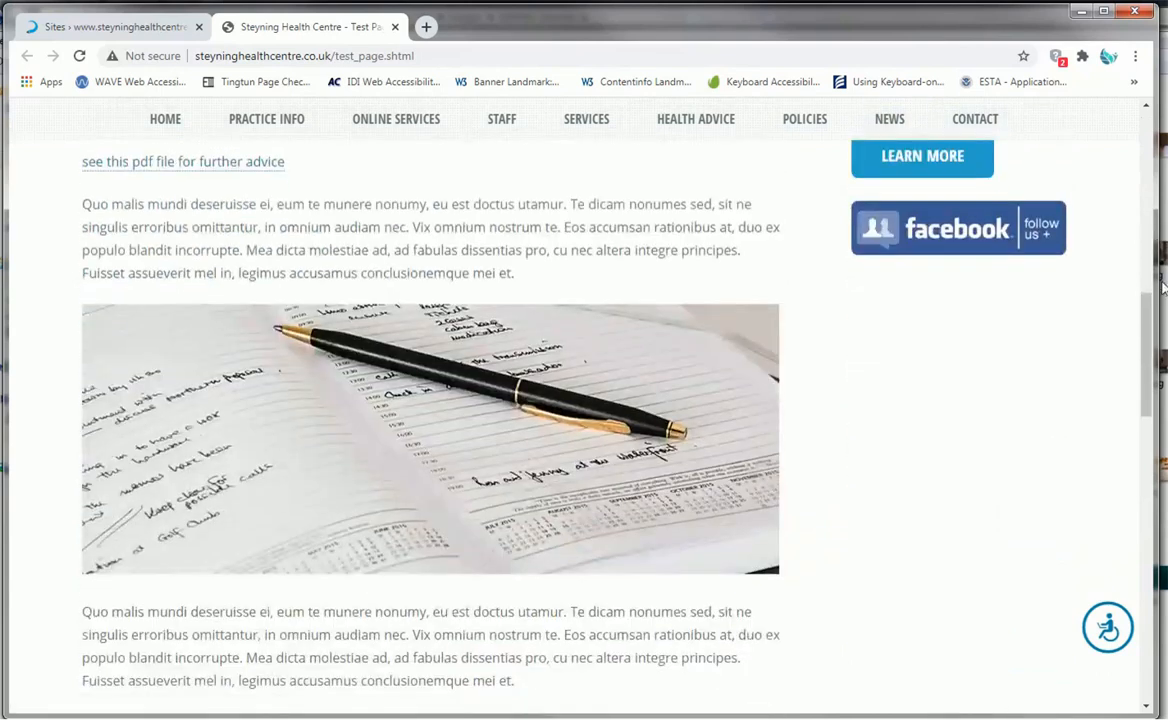
left_click_drag(1157, 305, 705, 301)
left_click_drag(701, 366, 1149, 325)
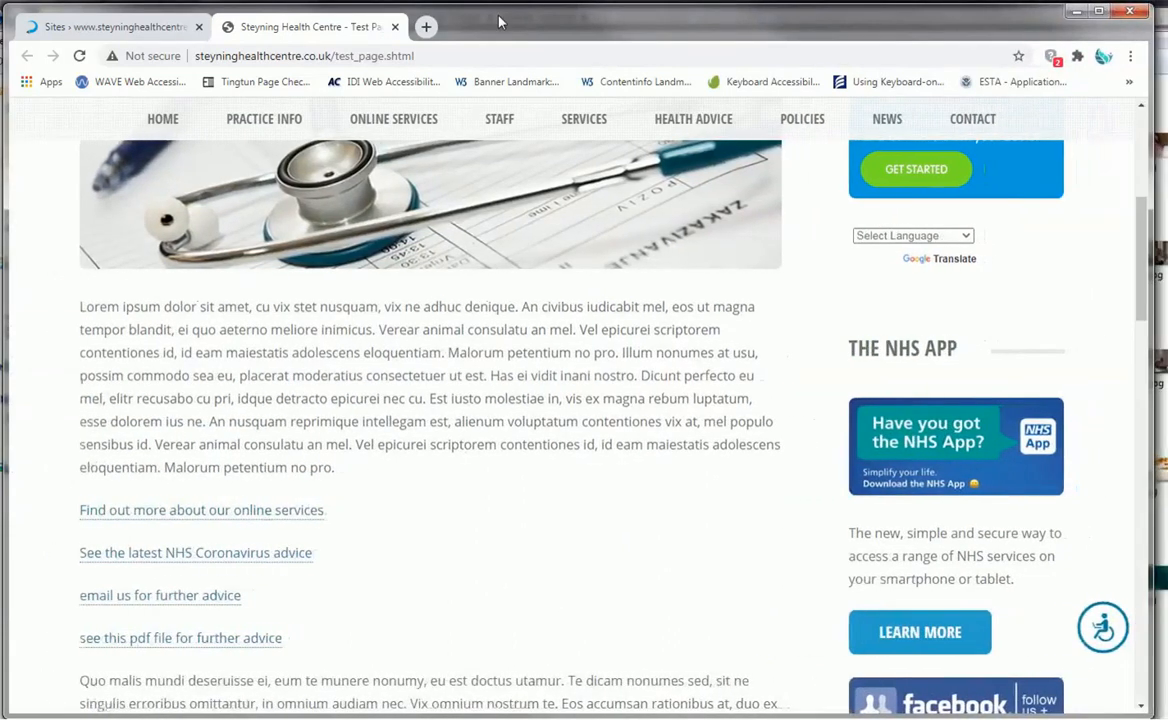
left_click(395, 28)
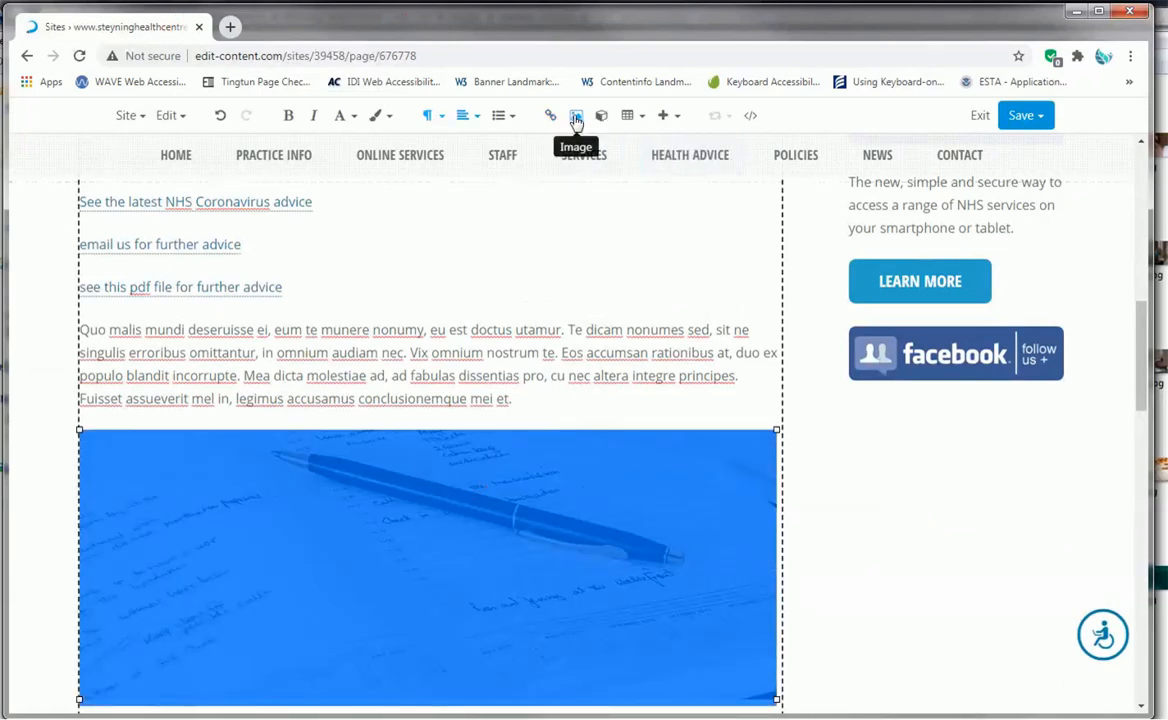
- Give the diary image a fixed width, turn off resizing for smaller file size, and publish the page
left_click(577, 120)
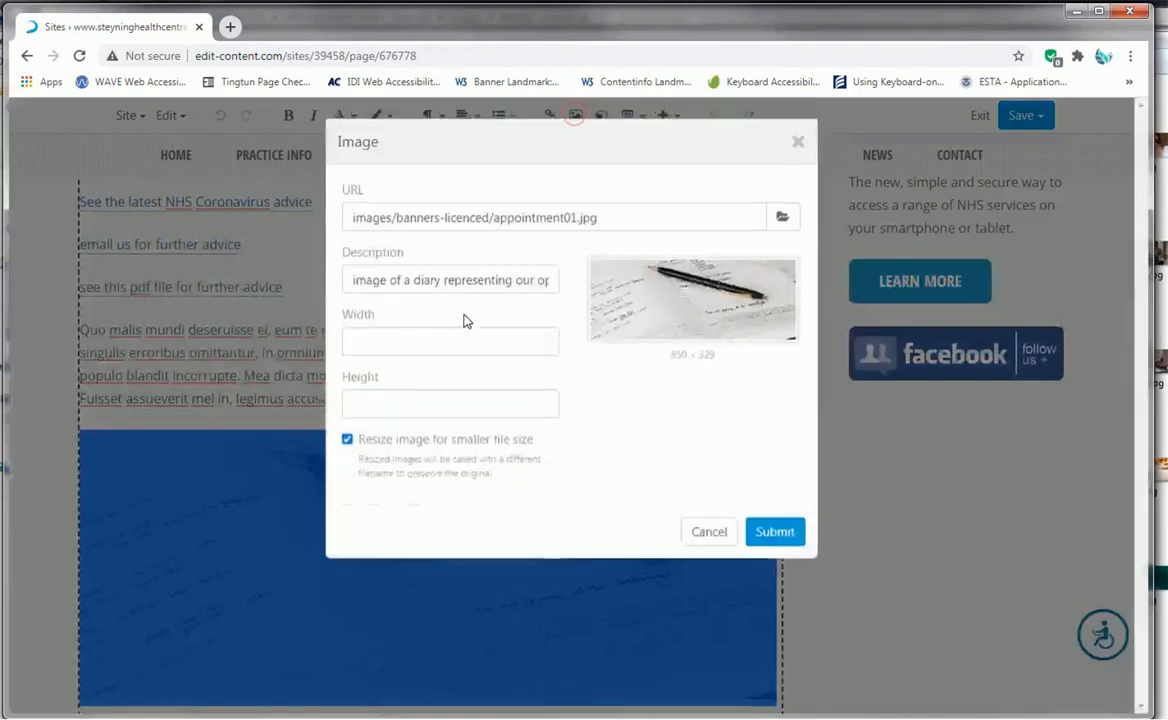
left_click(426, 345)
type("850")
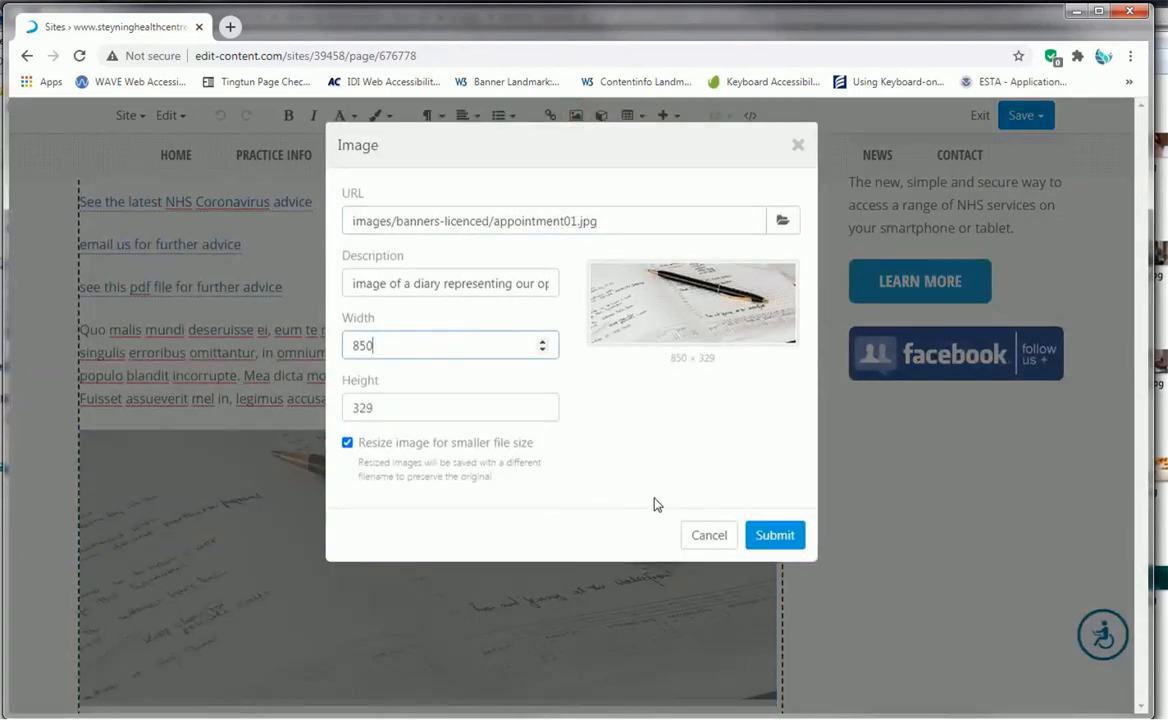
left_click(347, 442)
left_click(774, 535)
left_click(1036, 115)
left_click(982, 213)
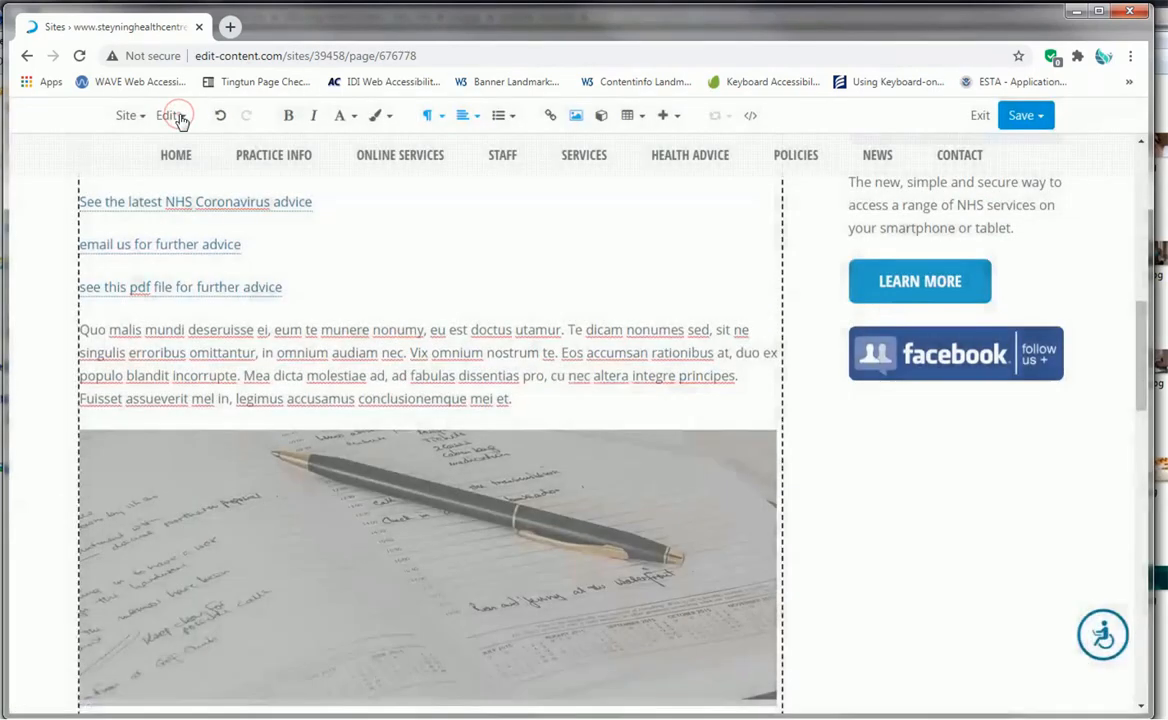
- Visit the published page again and examine the diary image's proportions at narrow and wide browser window widths
left_click(170, 116)
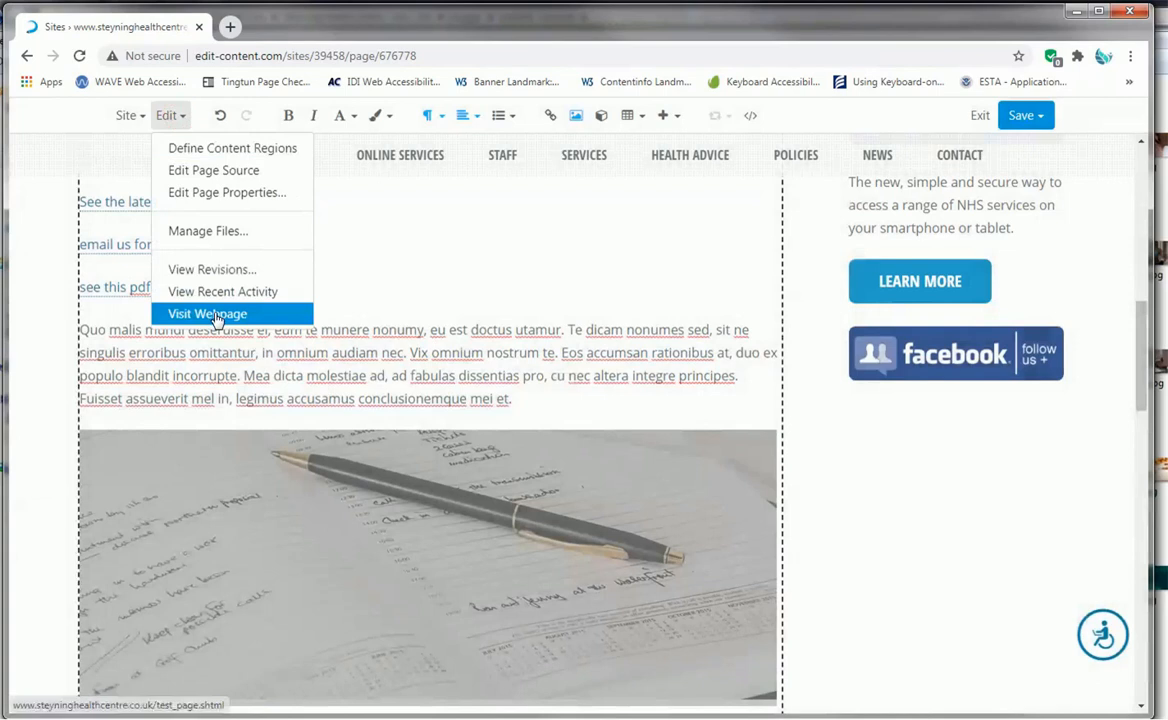
left_click(212, 314)
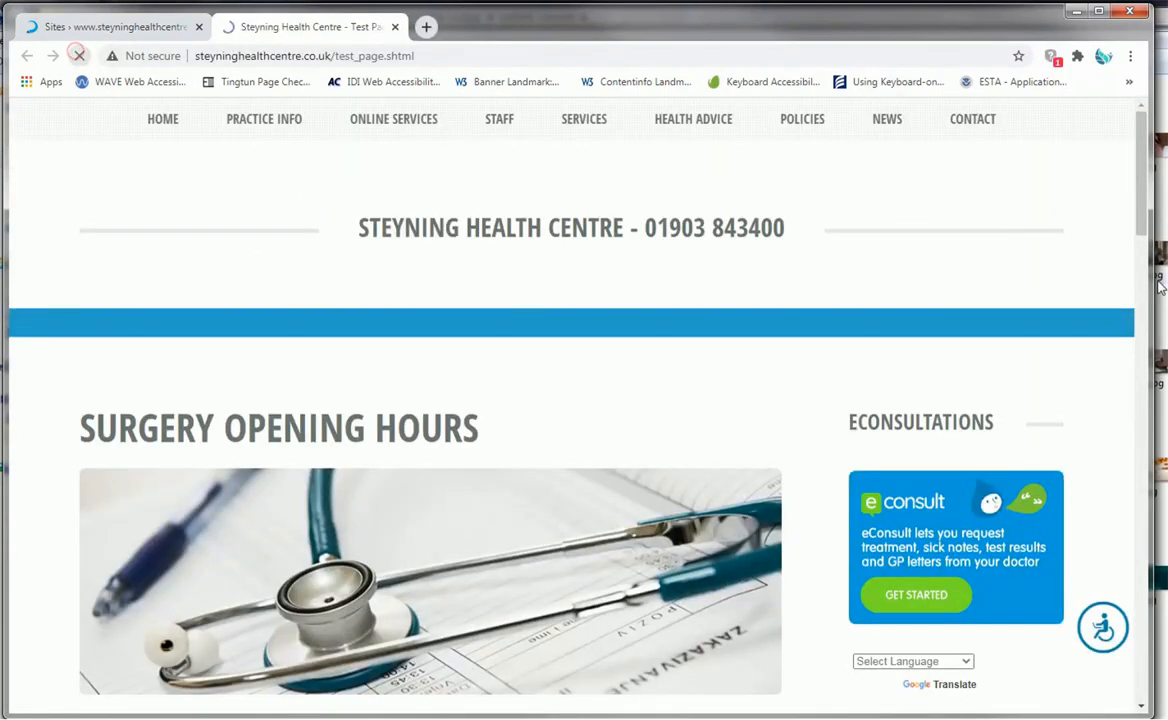
left_click_drag(1143, 202, 648, 400)
scroll(648, 400, "up", 3)
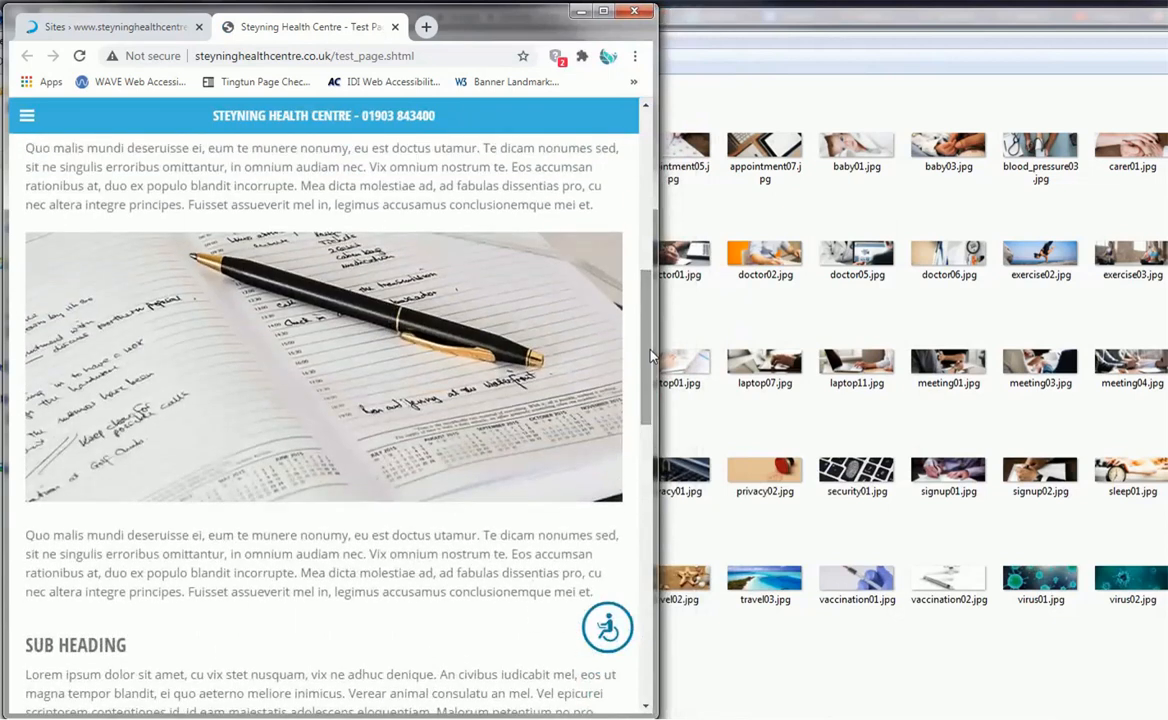
left_click_drag(636, 354, 1166, 440)
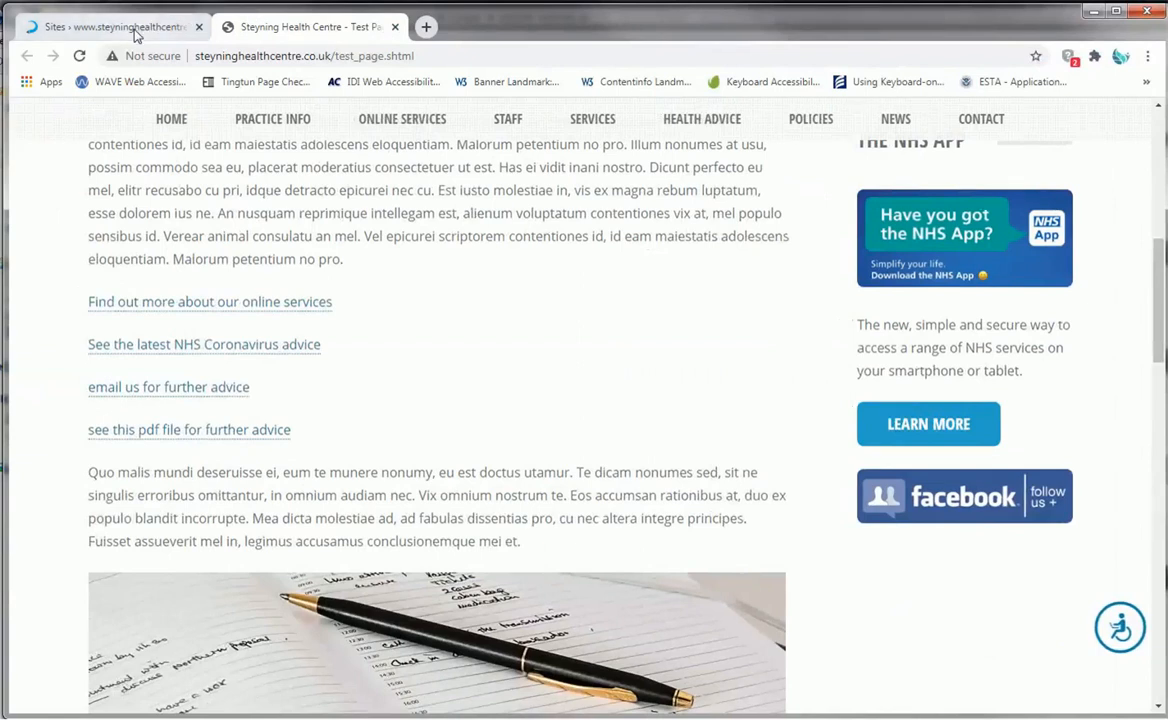
- Return to the page editor and undo the recent edits until the diary image is removed from between the paragraphs
left_click(137, 30)
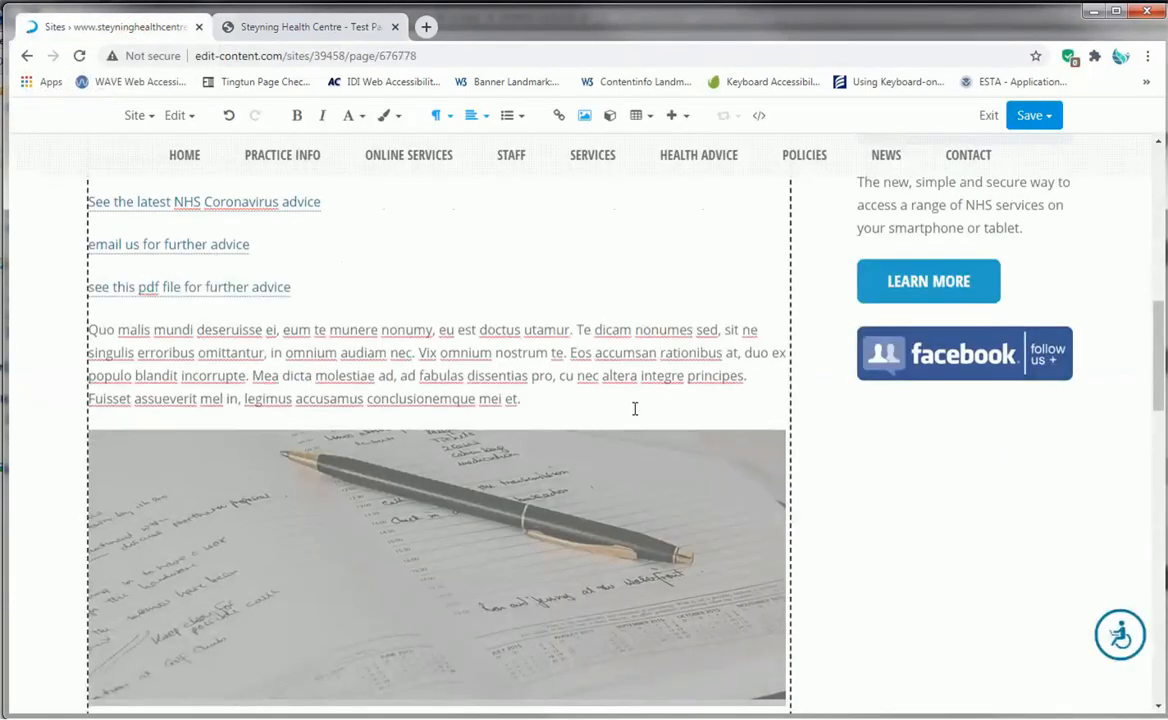
scroll(701, 482, "up", 1)
scroll(699, 482, "down", 3)
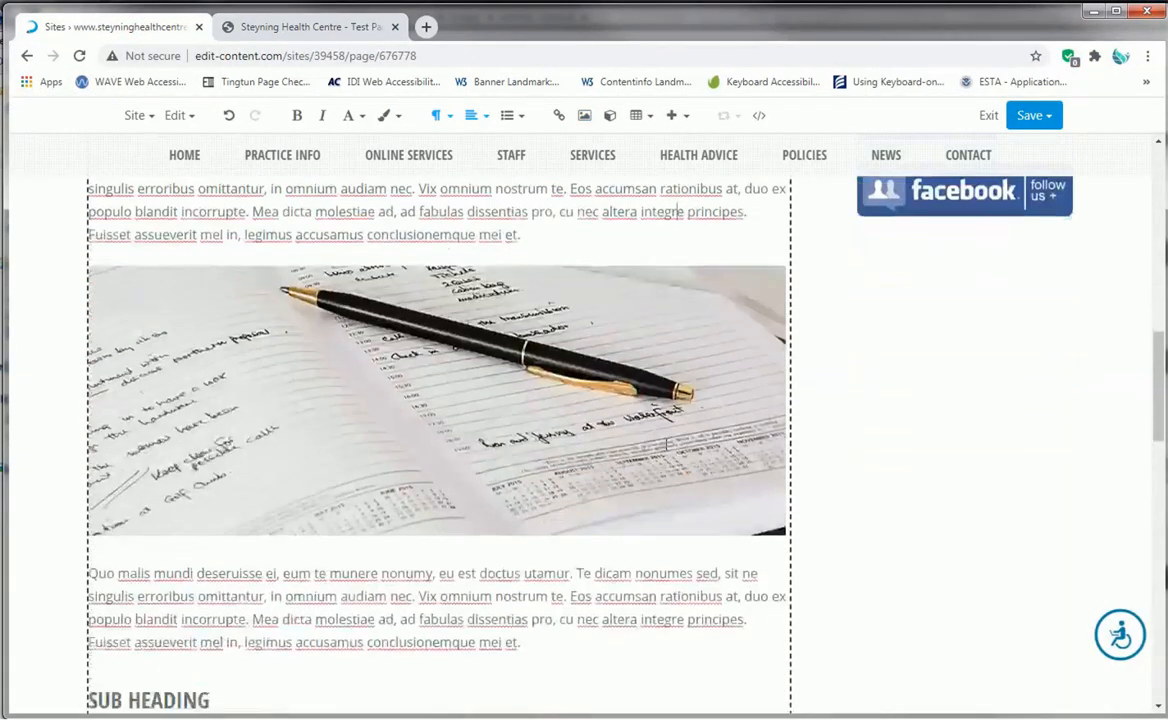
left_click(650, 381)
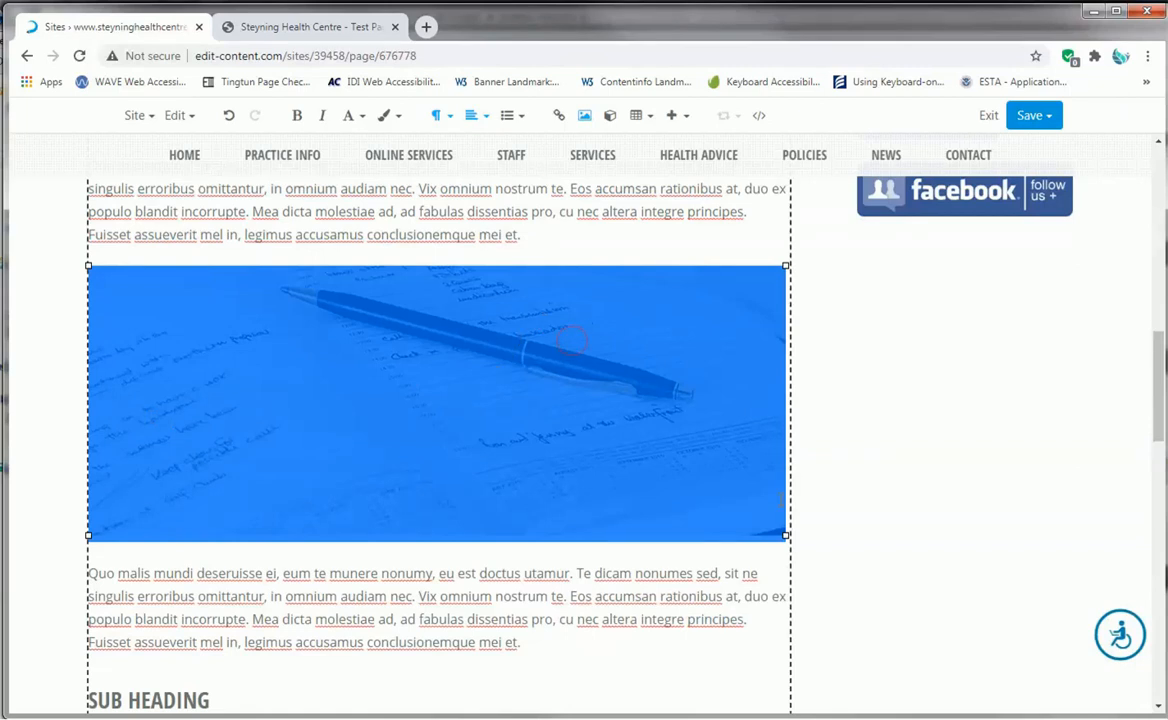
left_click(882, 513)
left_click(718, 474)
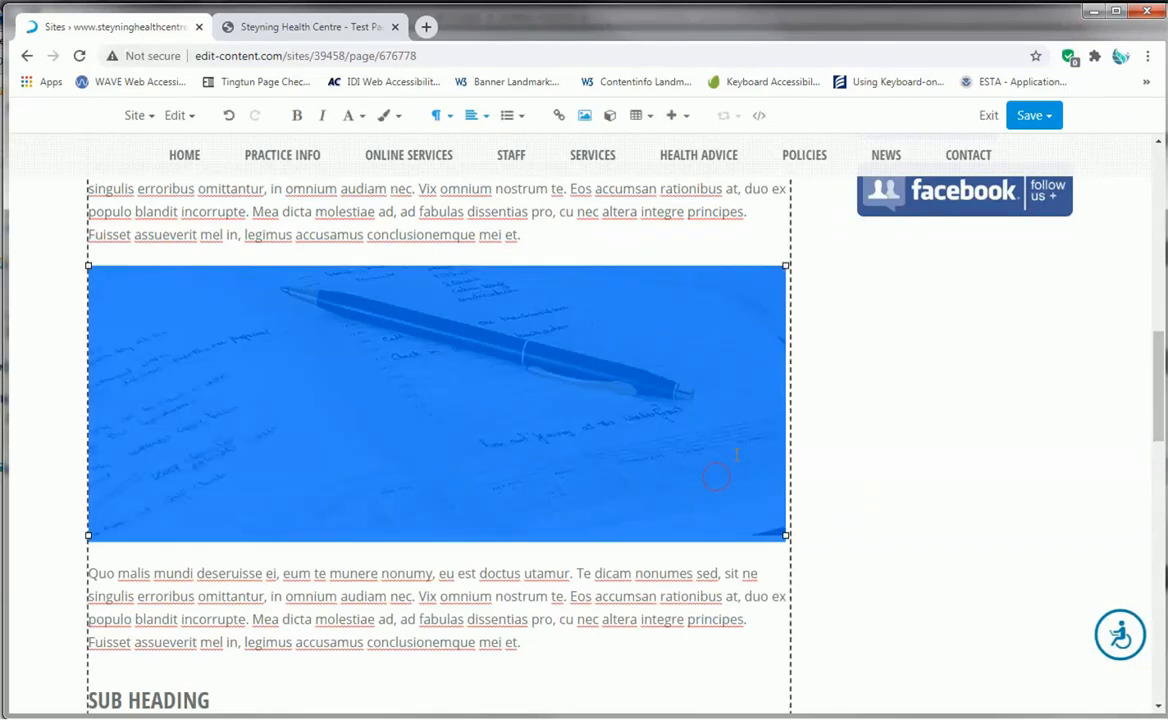
left_click(228, 115)
left_click(228, 115)
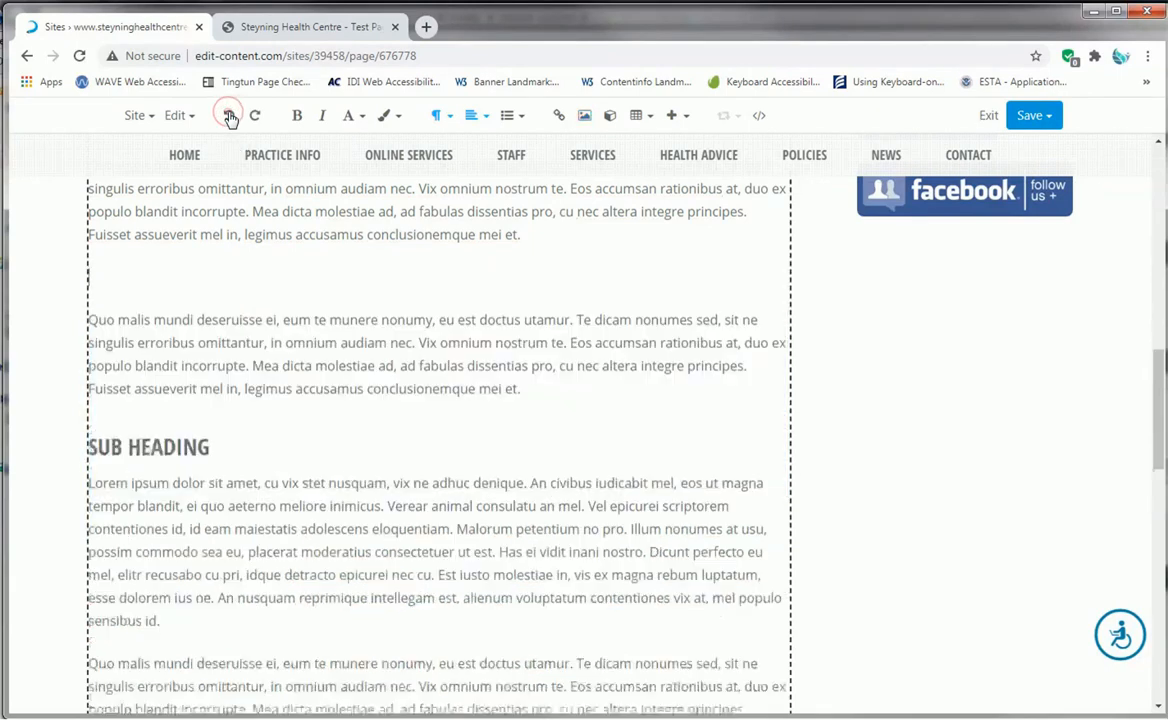
- Start inserting an image in the empty paragraph, choosing carers support logo.png from the site's images folder
left_click(151, 286)
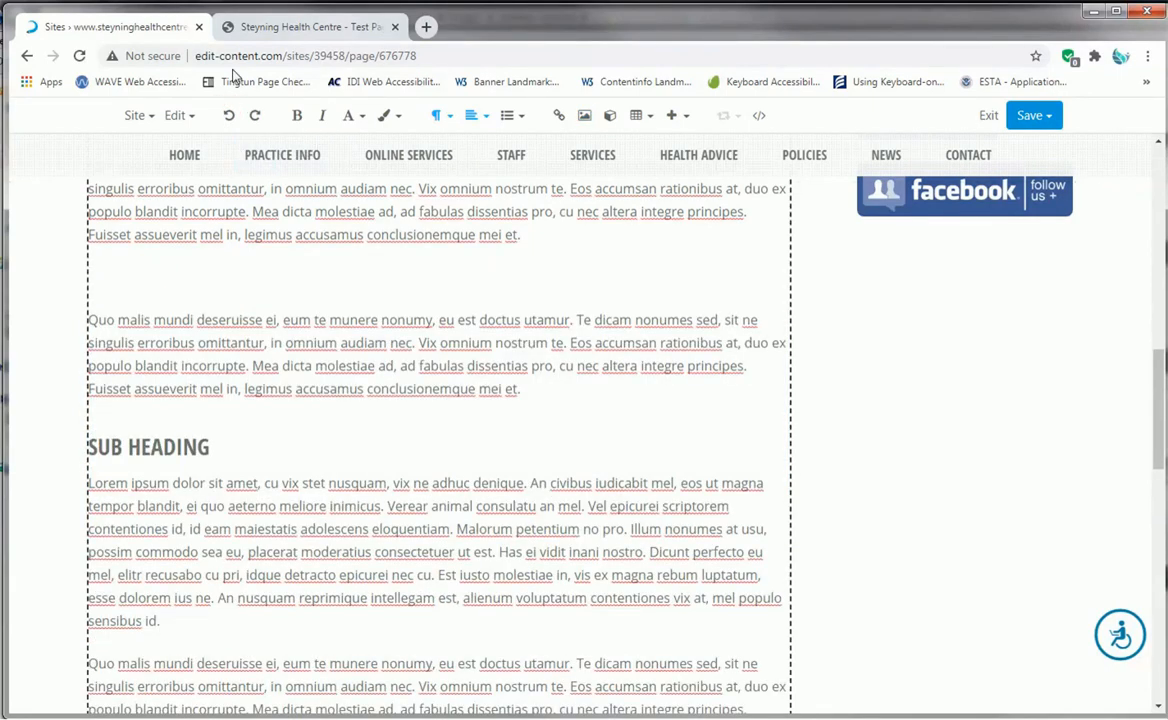
left_click(585, 118)
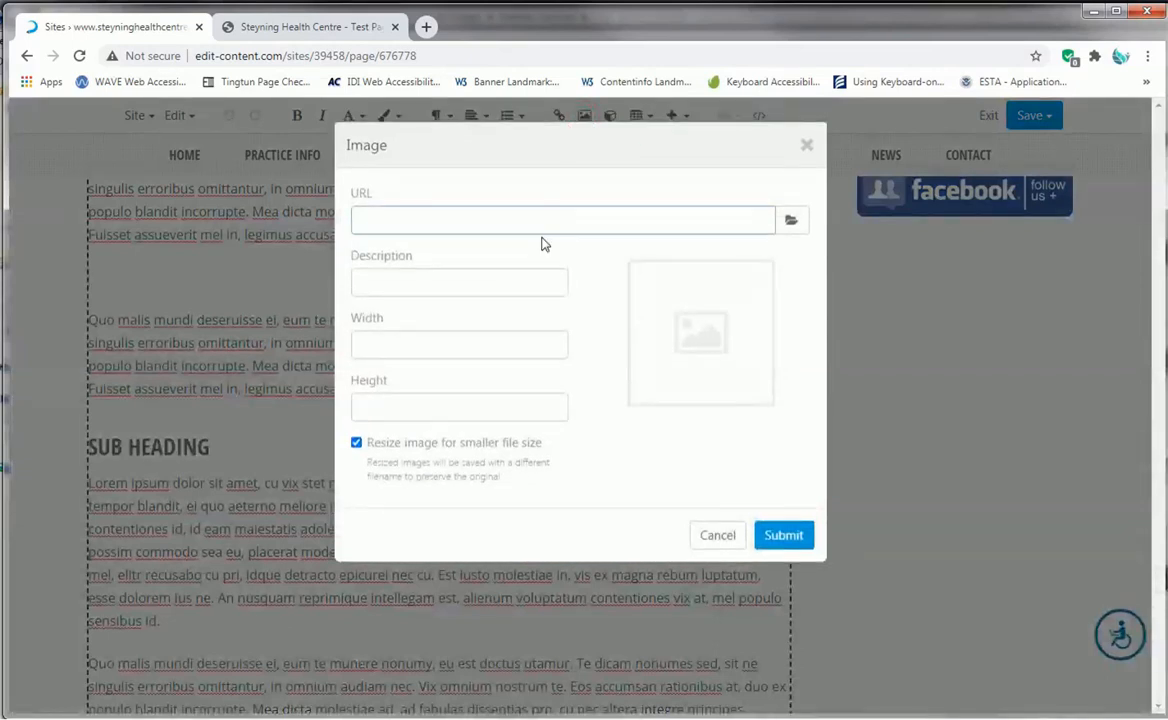
left_click(793, 221)
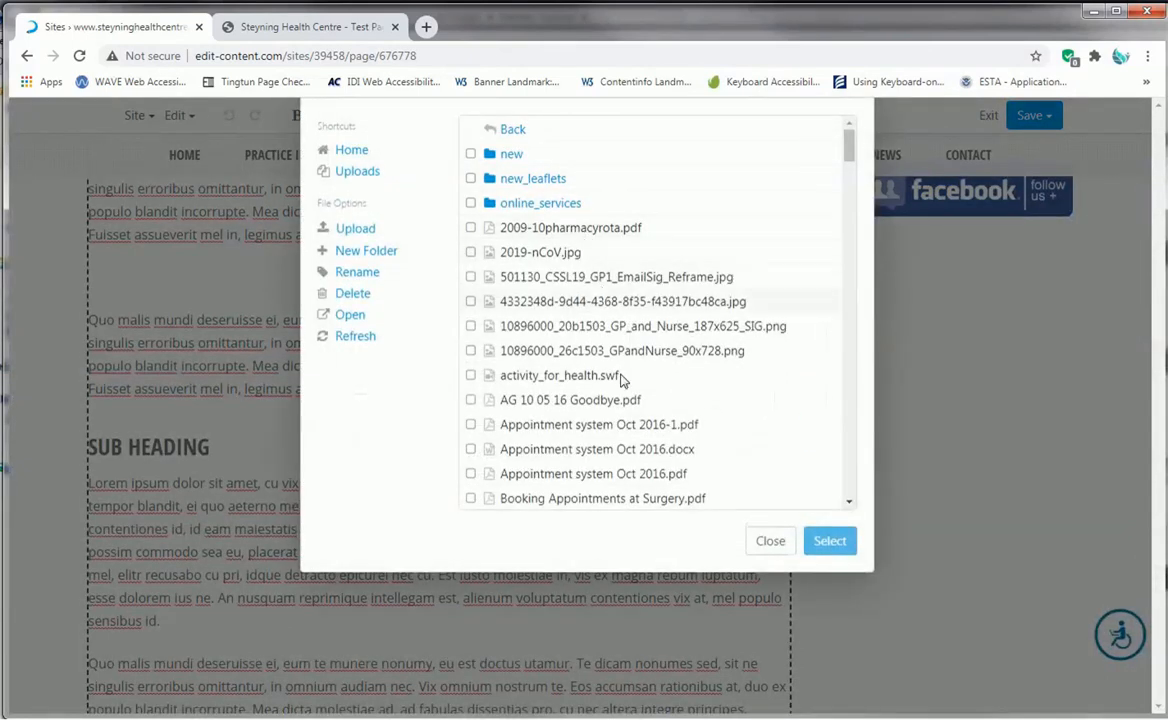
scroll(625, 320, "down", 4)
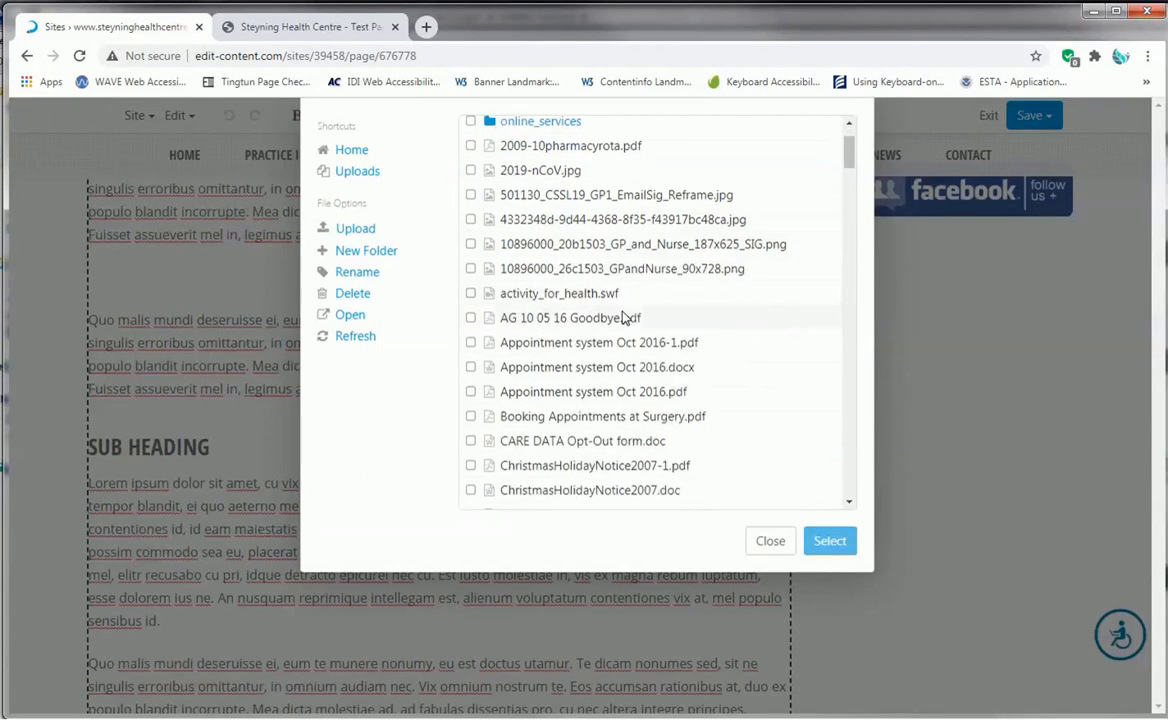
scroll(622, 316, "down", 3)
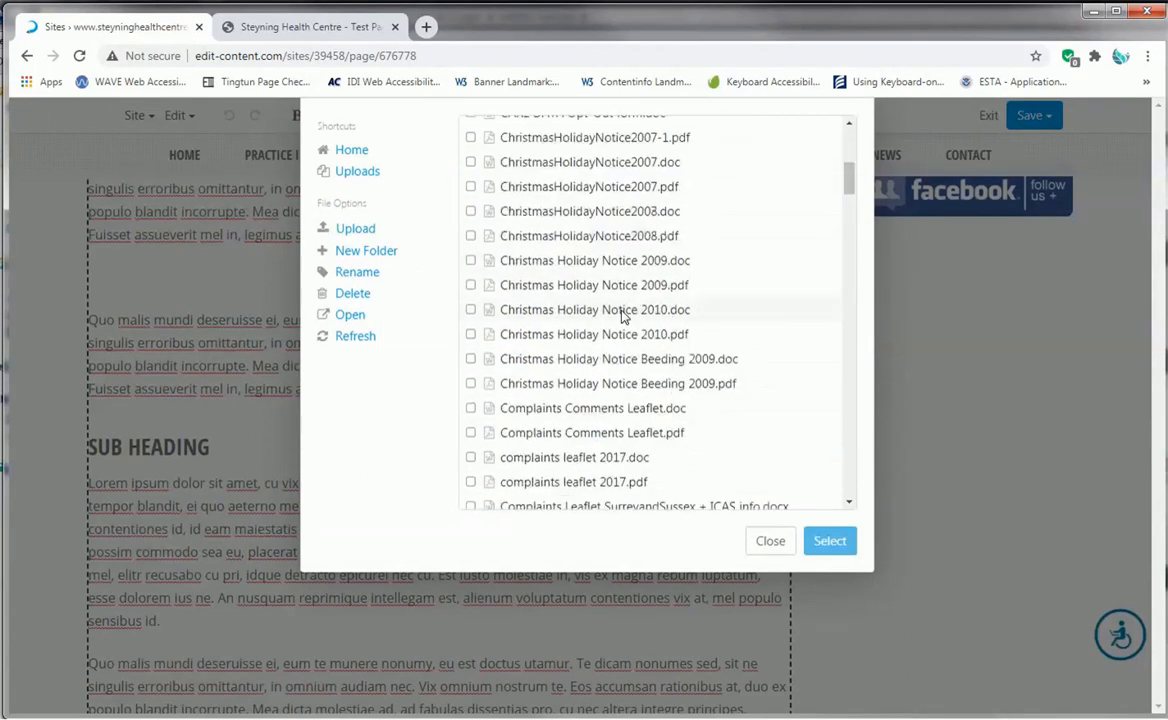
scroll(622, 316, "up", 7)
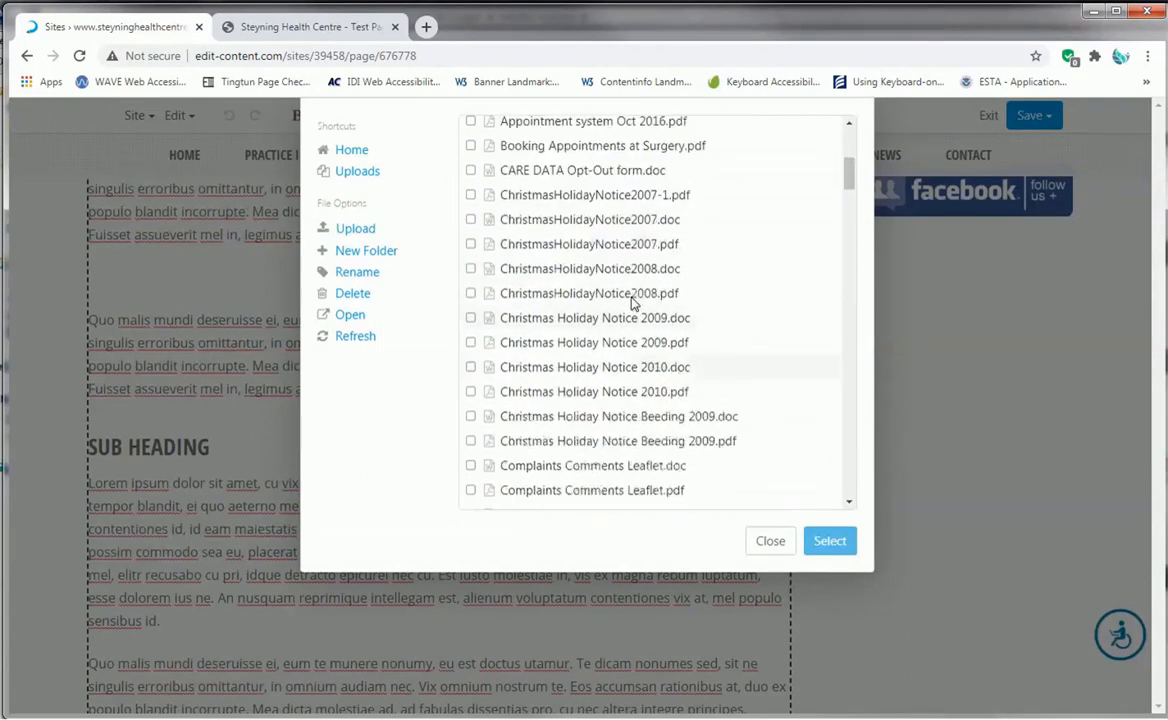
left_click(353, 152)
left_click(521, 155)
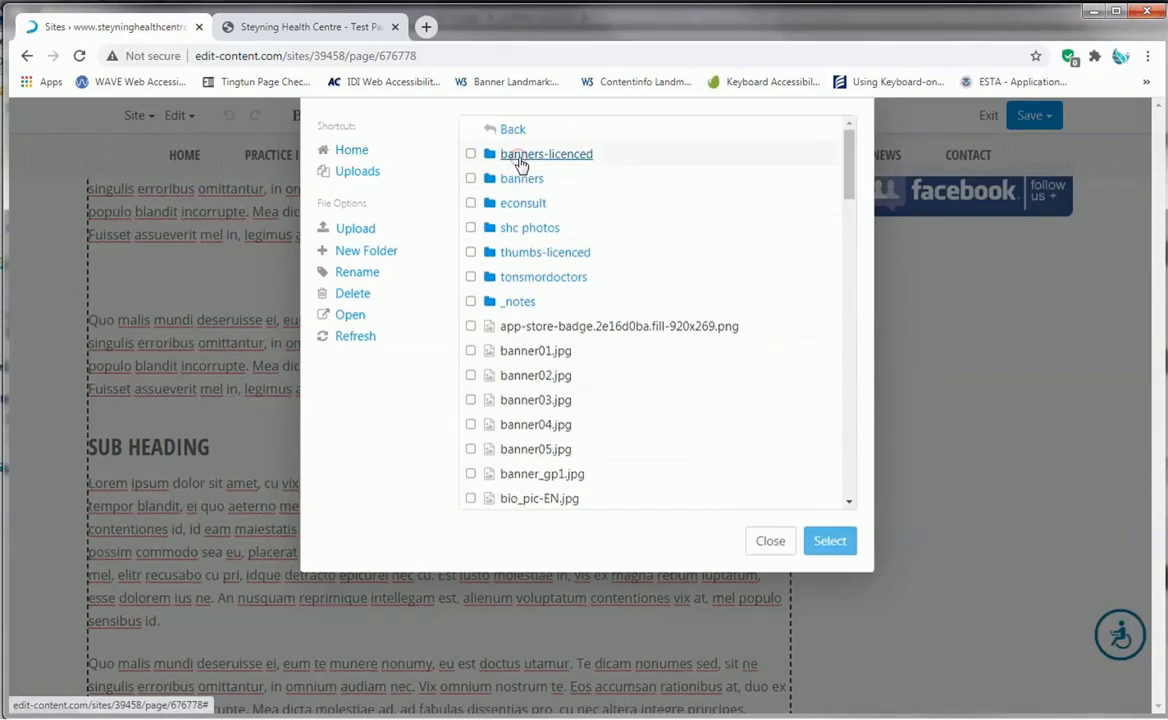
scroll(640, 353, "down", 3)
scroll(640, 353, "down", 3)
left_click(618, 293)
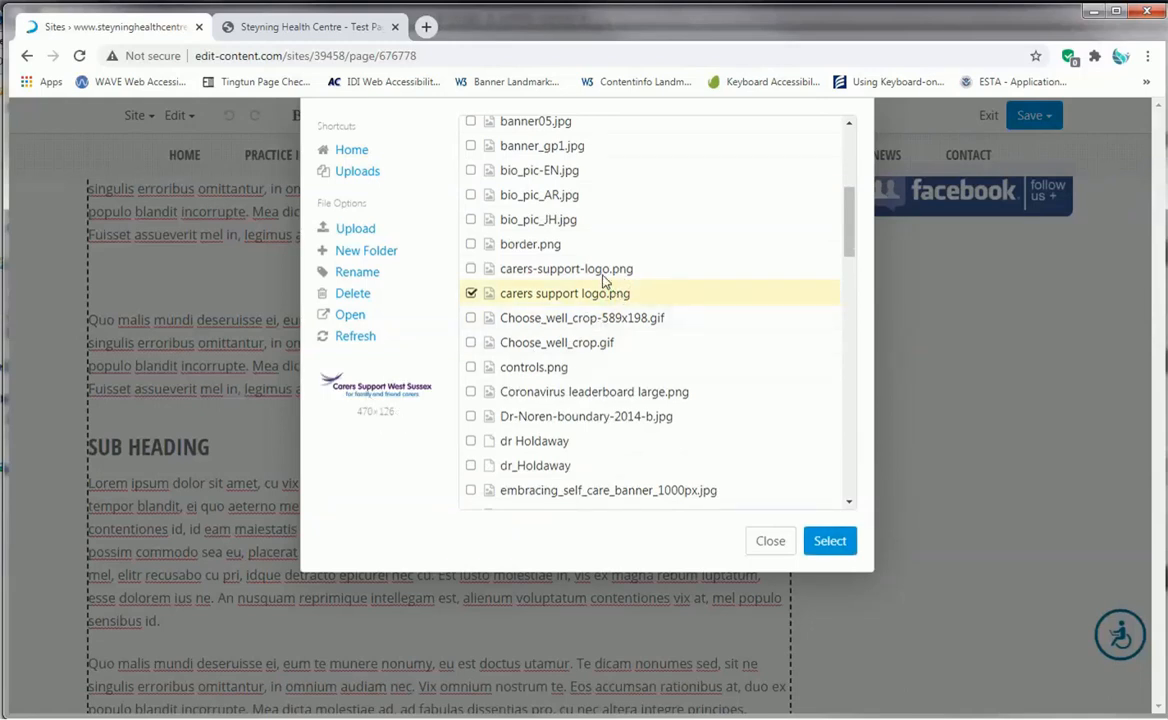
left_click(826, 543)
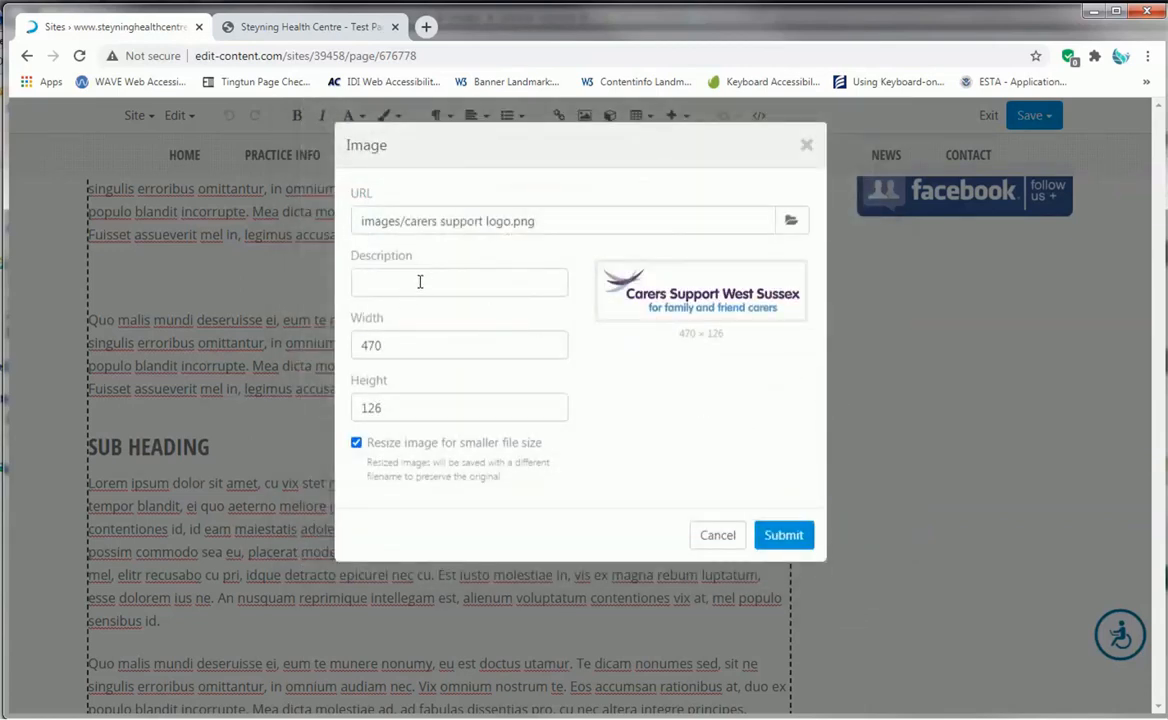
- Enter "image of carers support logo" as the logo image's description
left_click(422, 282)
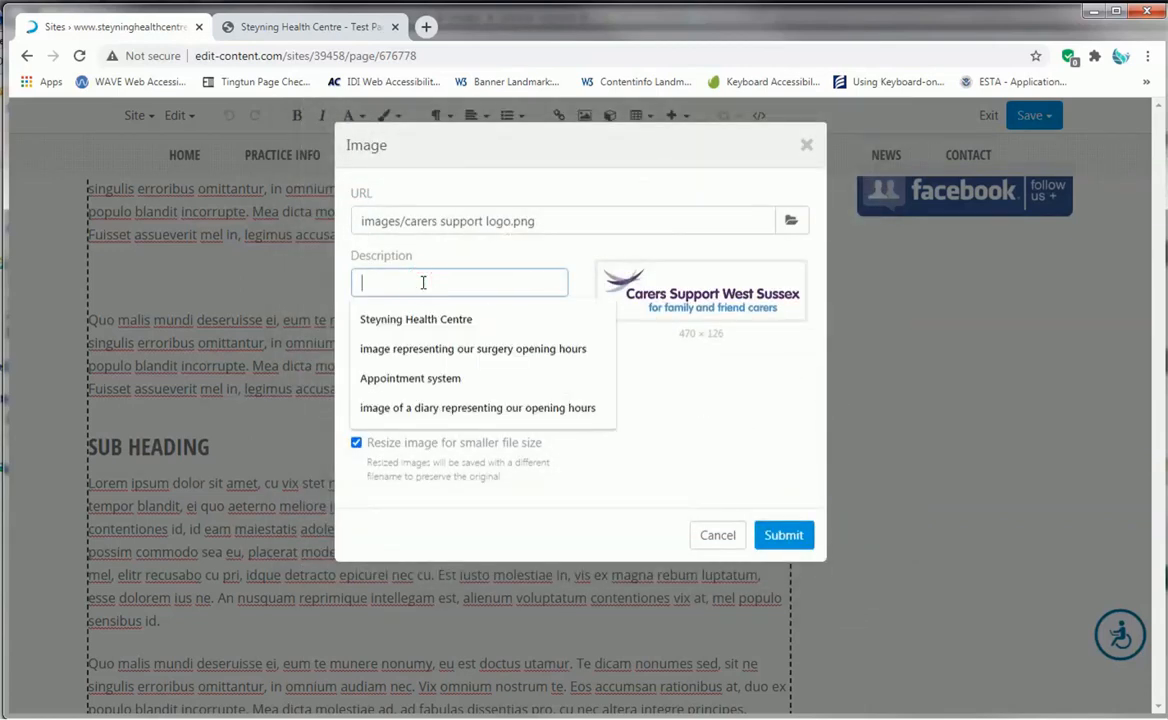
type("image of carers sup")
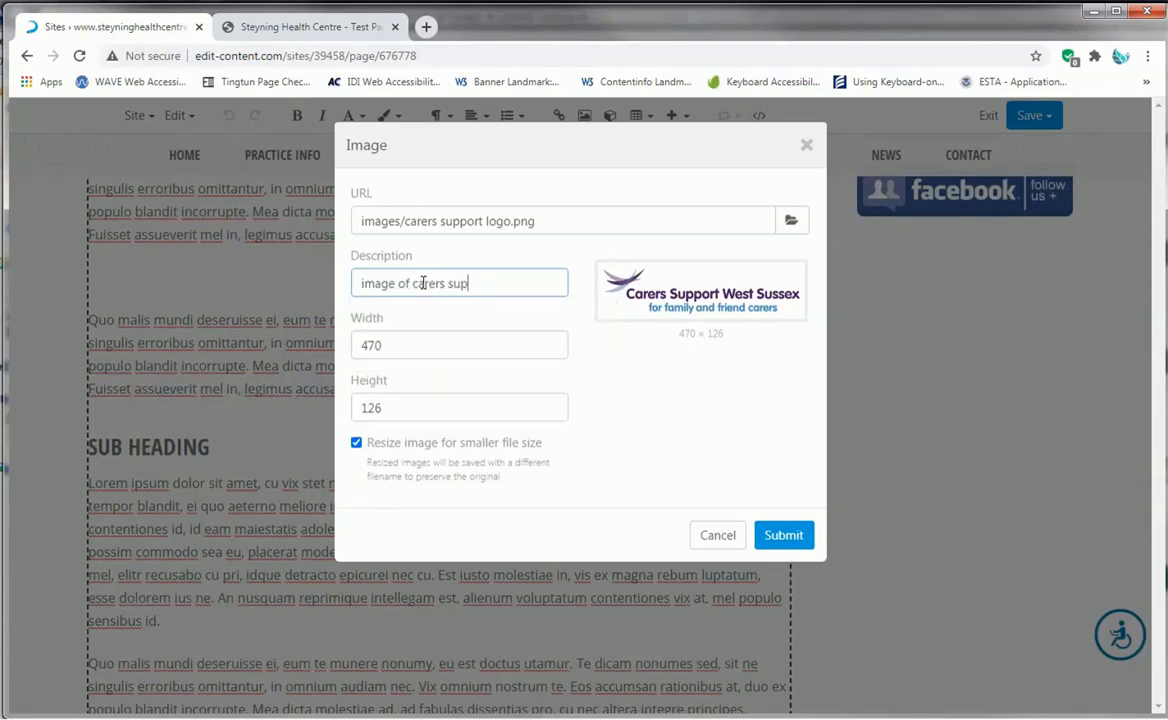
type("port logo")
- Clear the logo image's width and height, and insert the image
double_click(404, 345)
key("BackSpace")
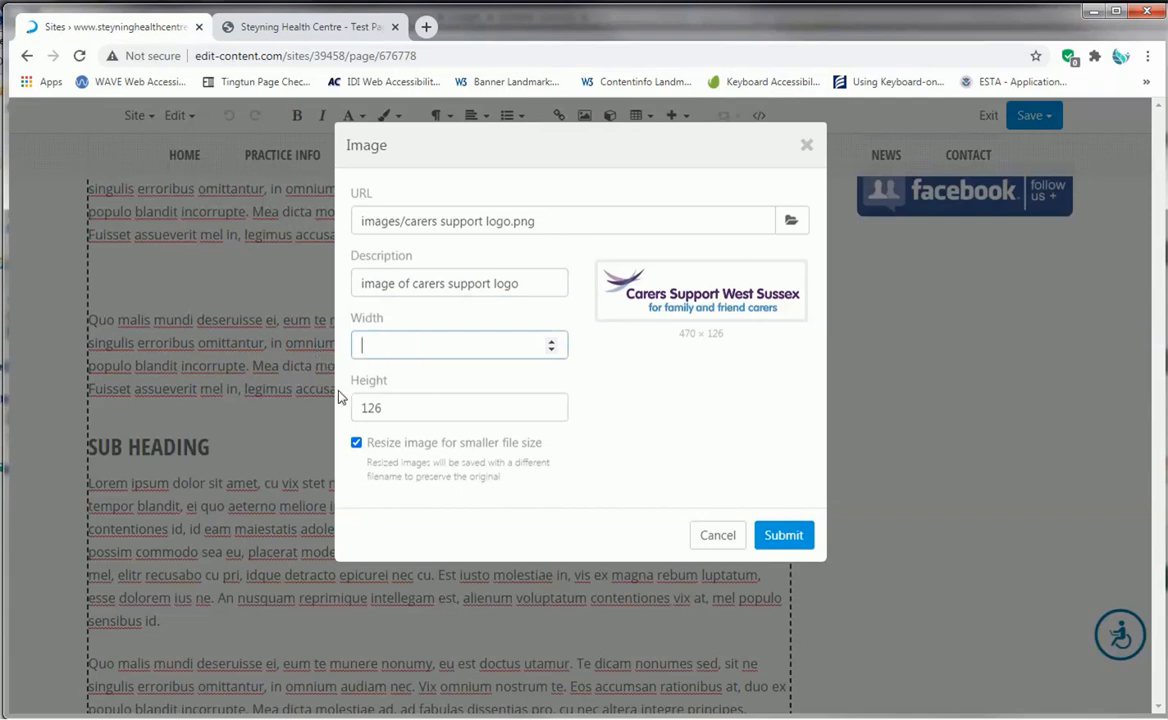
double_click(404, 406)
key("BackSpace")
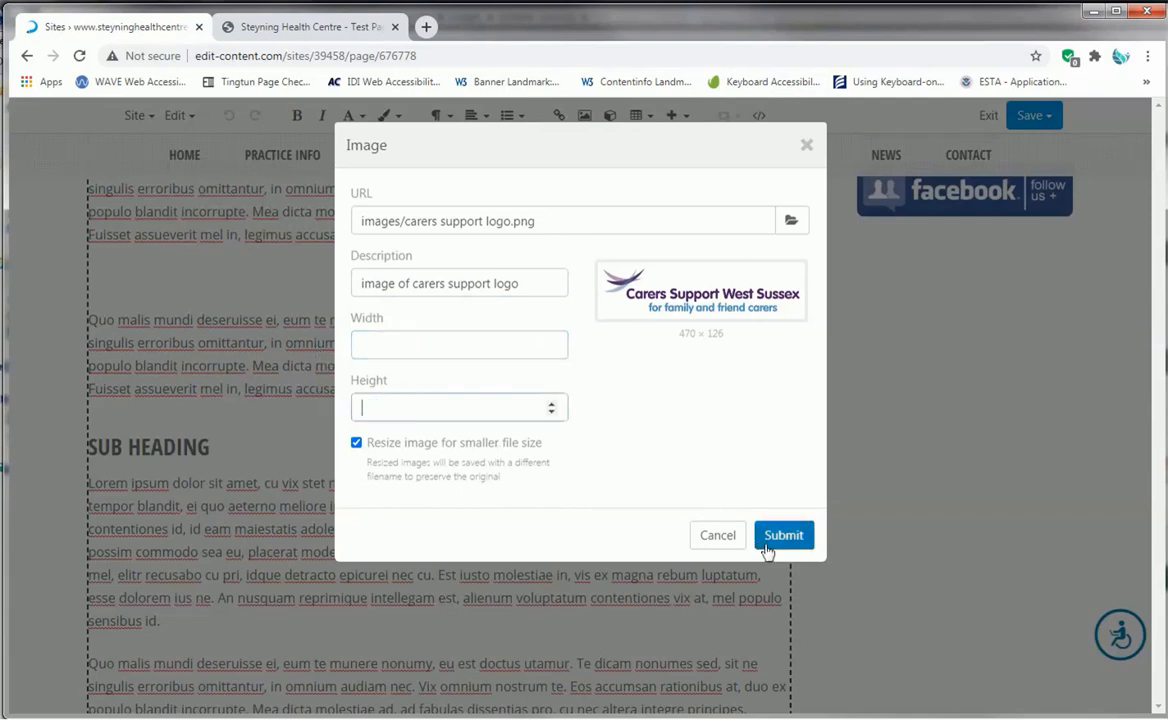
left_click(777, 537)
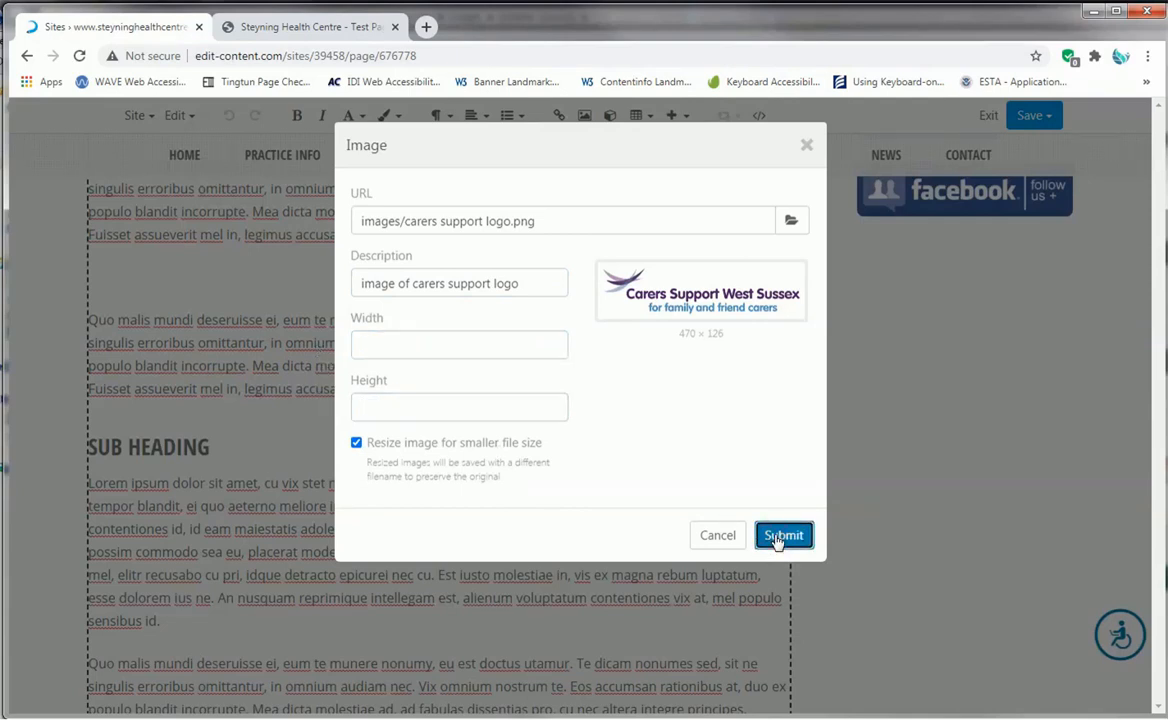
- Turn off resizing for a smaller file size and insert the carers support logo image
left_click(356, 442)
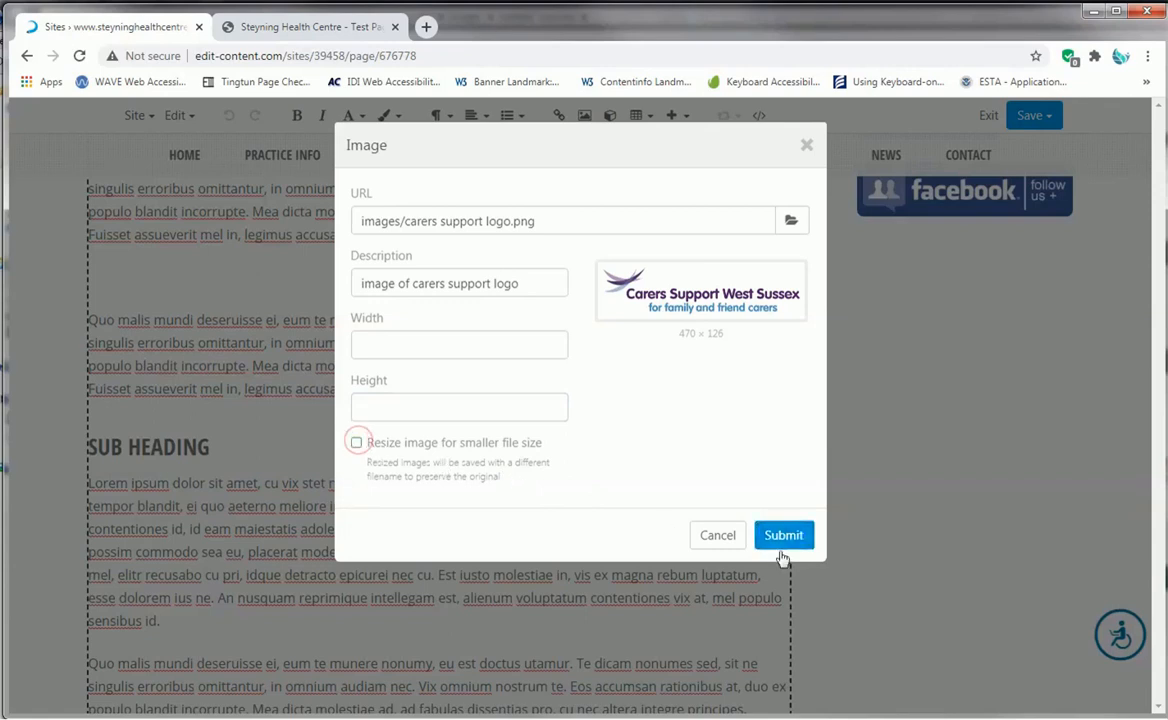
left_click(783, 535)
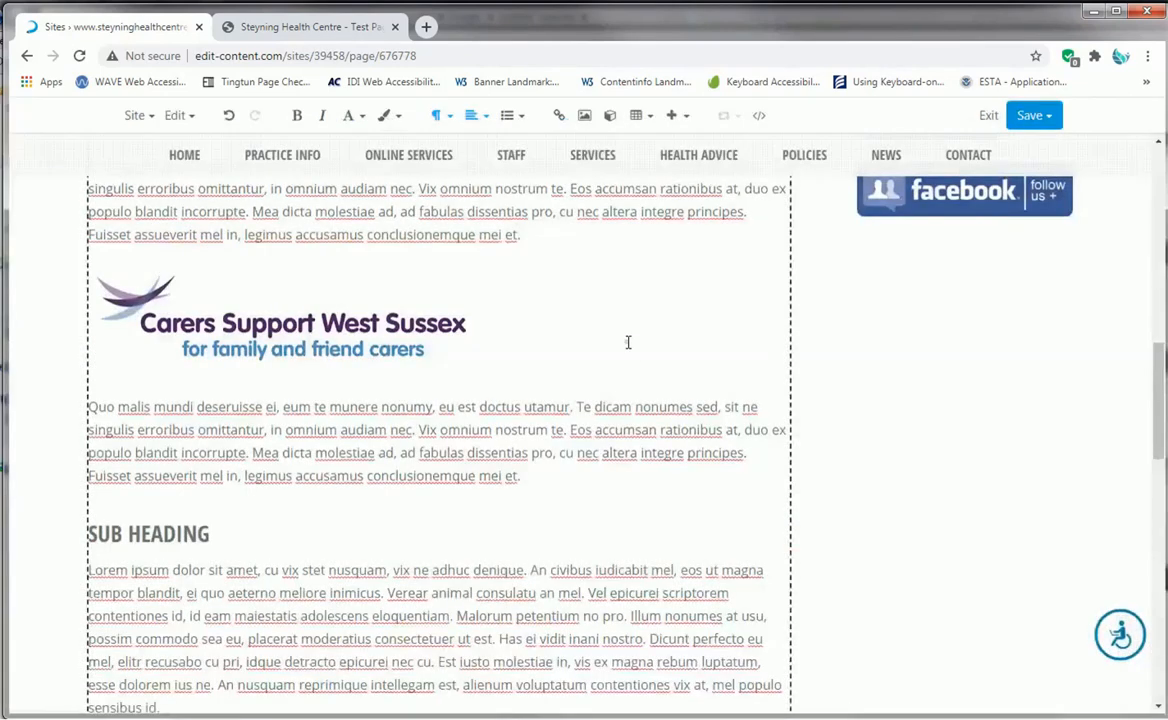
left_click(370, 324)
left_click(513, 283)
- Apply the Responsiveimg custom style to the carers support logo and check it in the list of custom styles
left_click(380, 328)
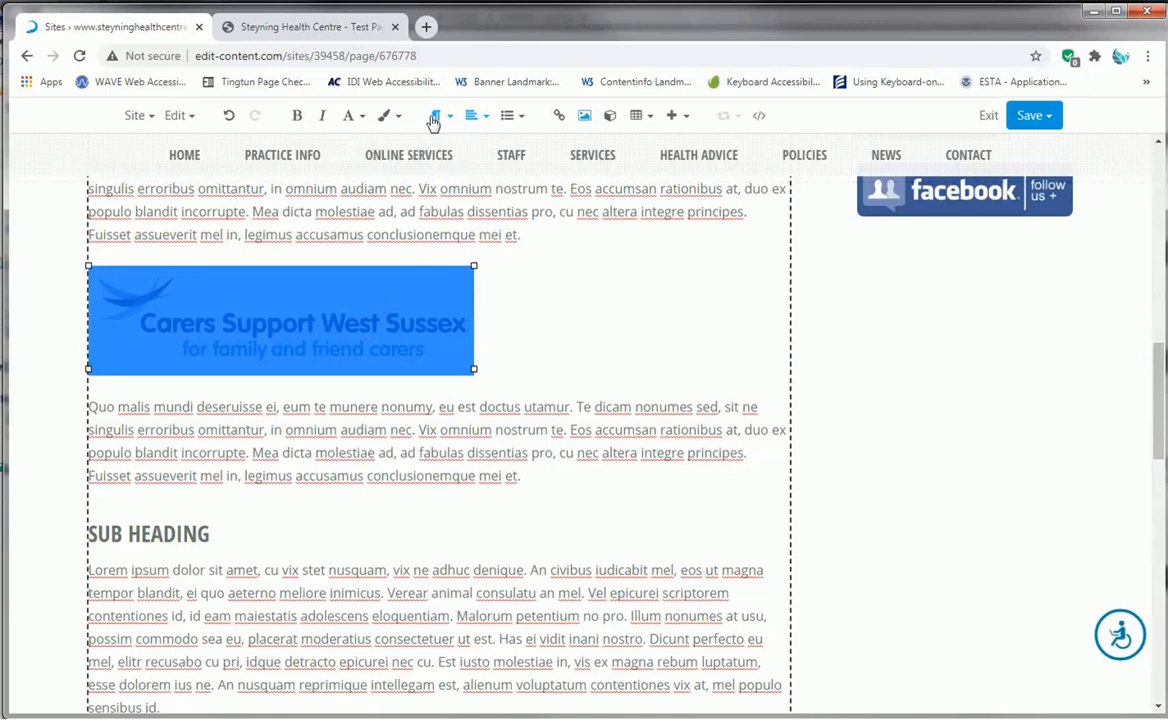
left_click(396, 115)
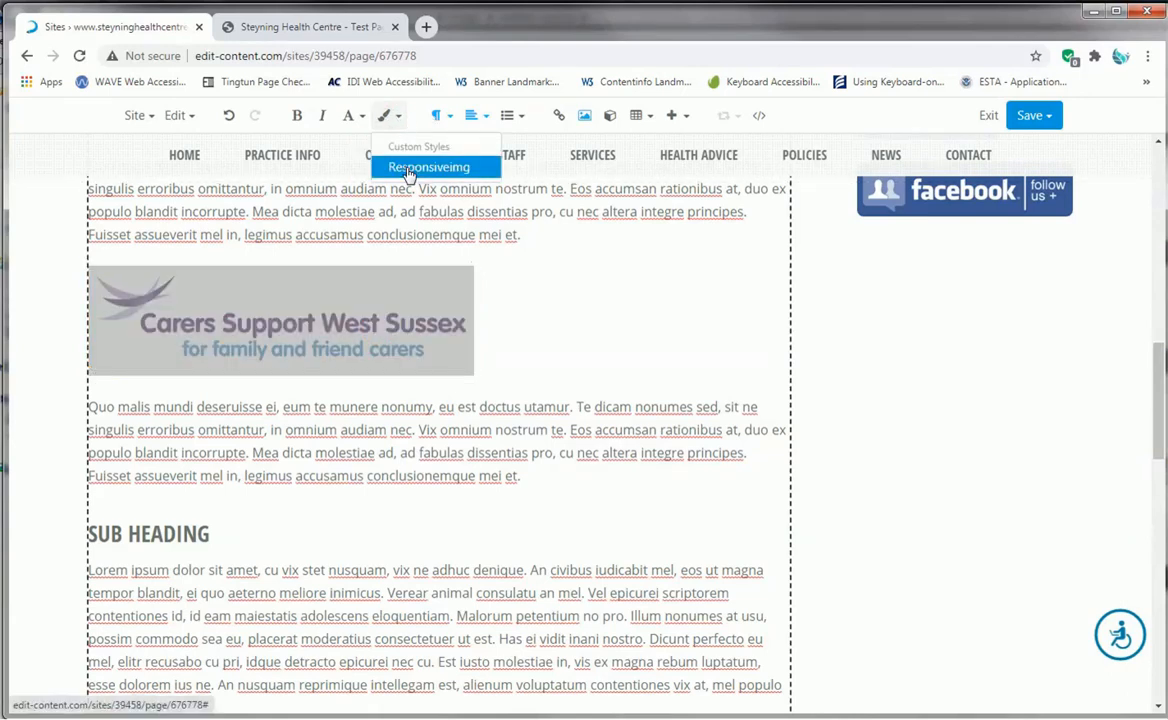
left_click(382, 167)
left_click(598, 303)
left_click(443, 306)
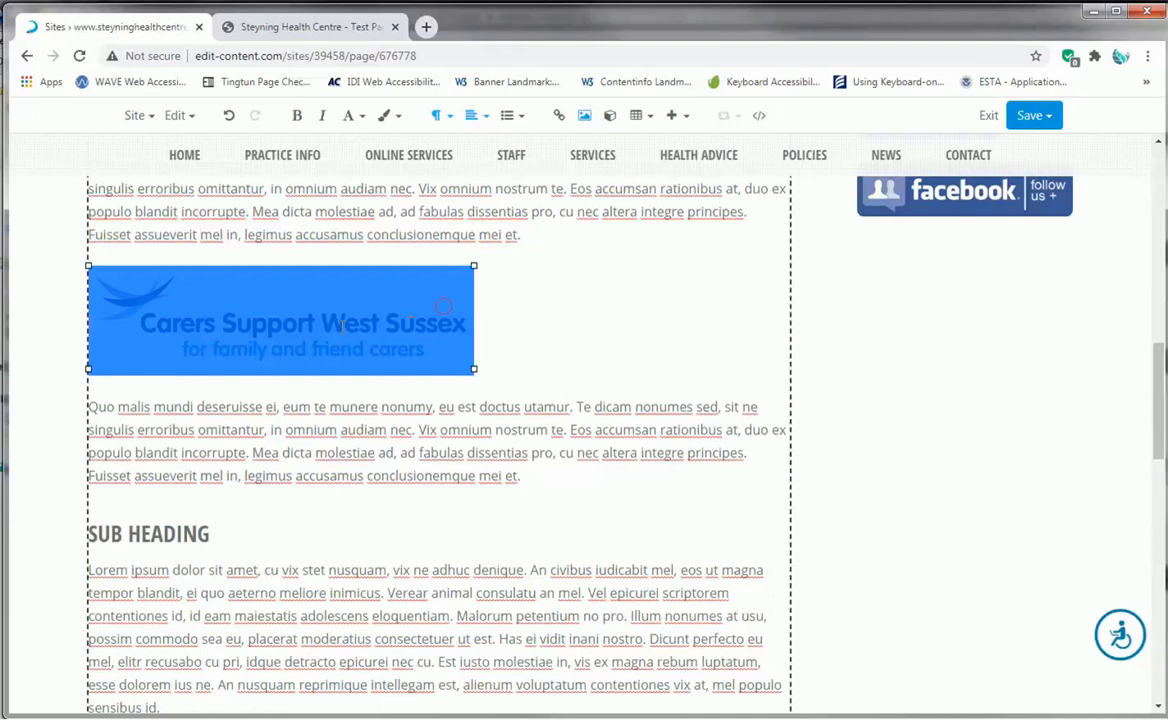
left_click(397, 116)
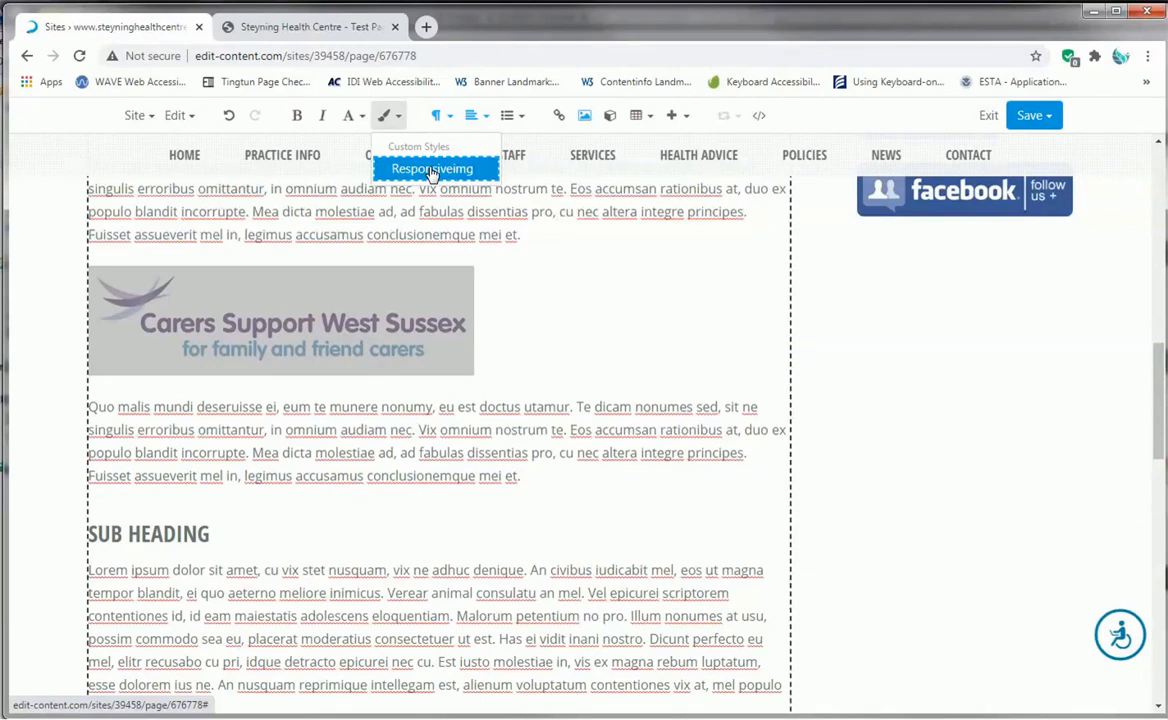
- Undo the last style change on the carers support logo image and reselect the logo
left_click(230, 116)
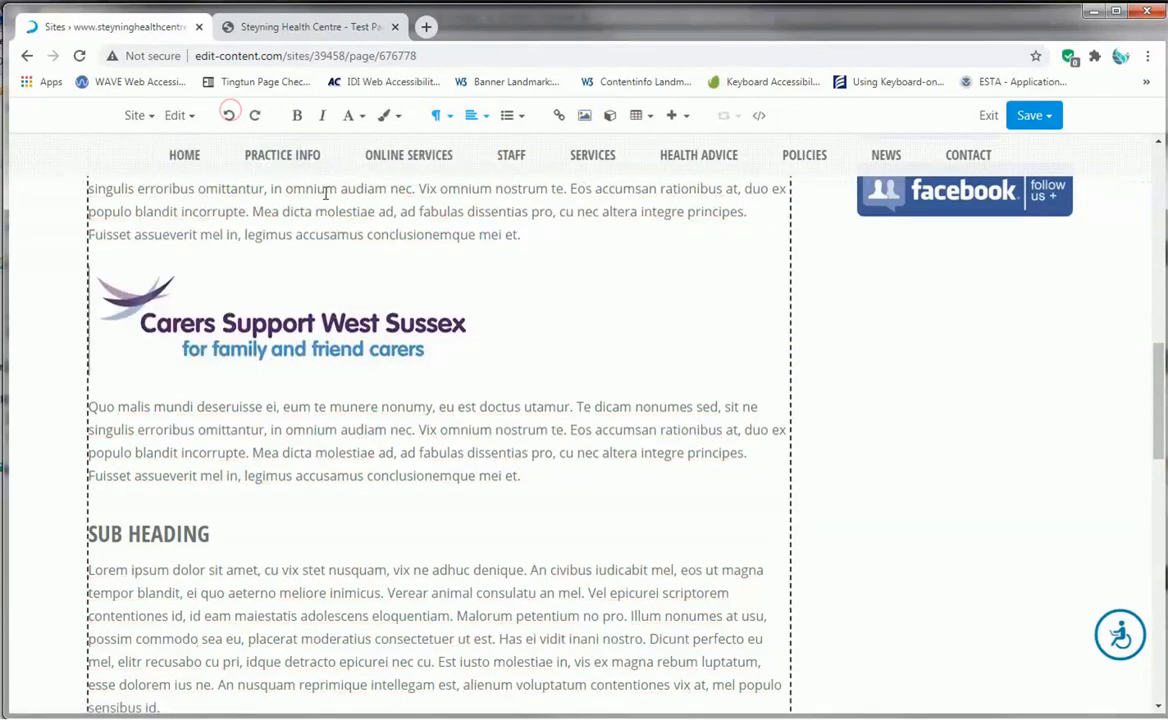
left_click(563, 339)
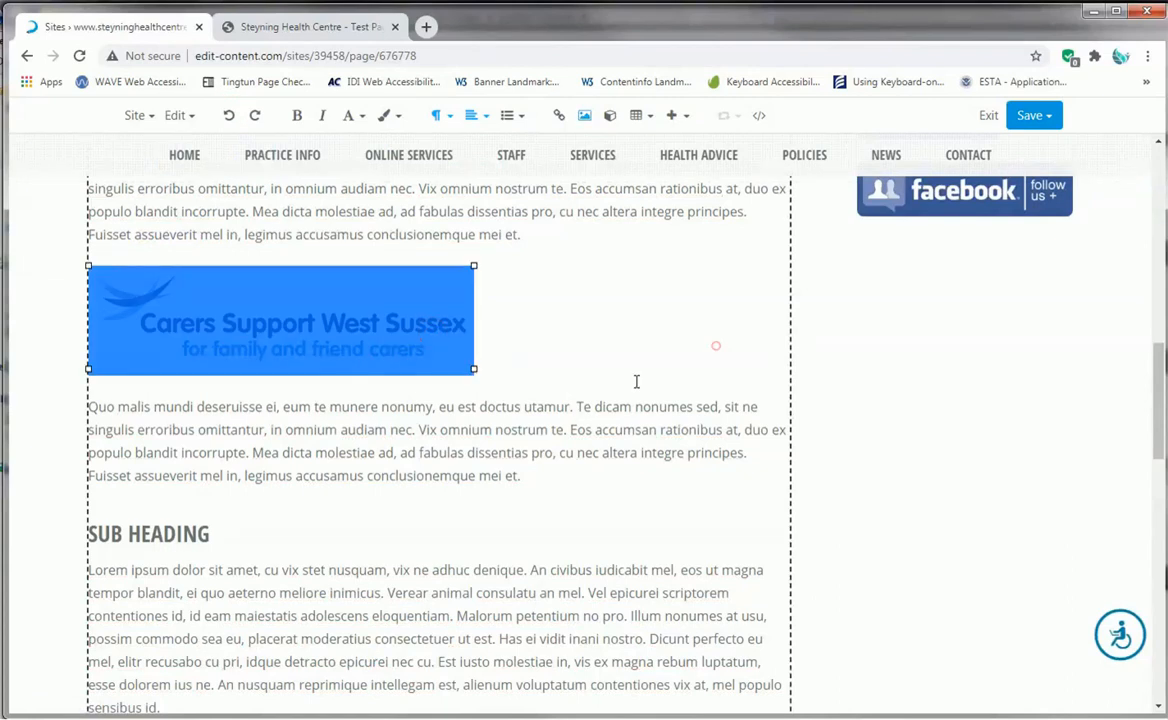
- Compare the banner image under the Surgery Opening Hours heading with the carers support logo between the paragraphs
scroll(628, 330, "up", 10)
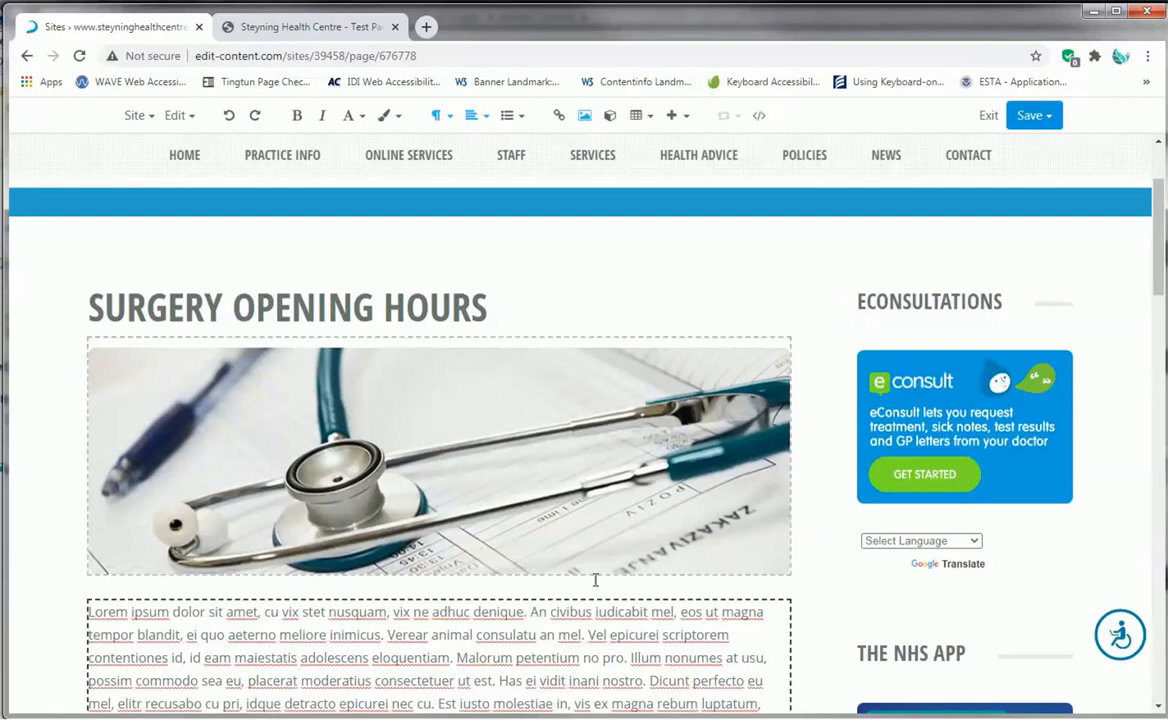
scroll(755, 559, "down", 5)
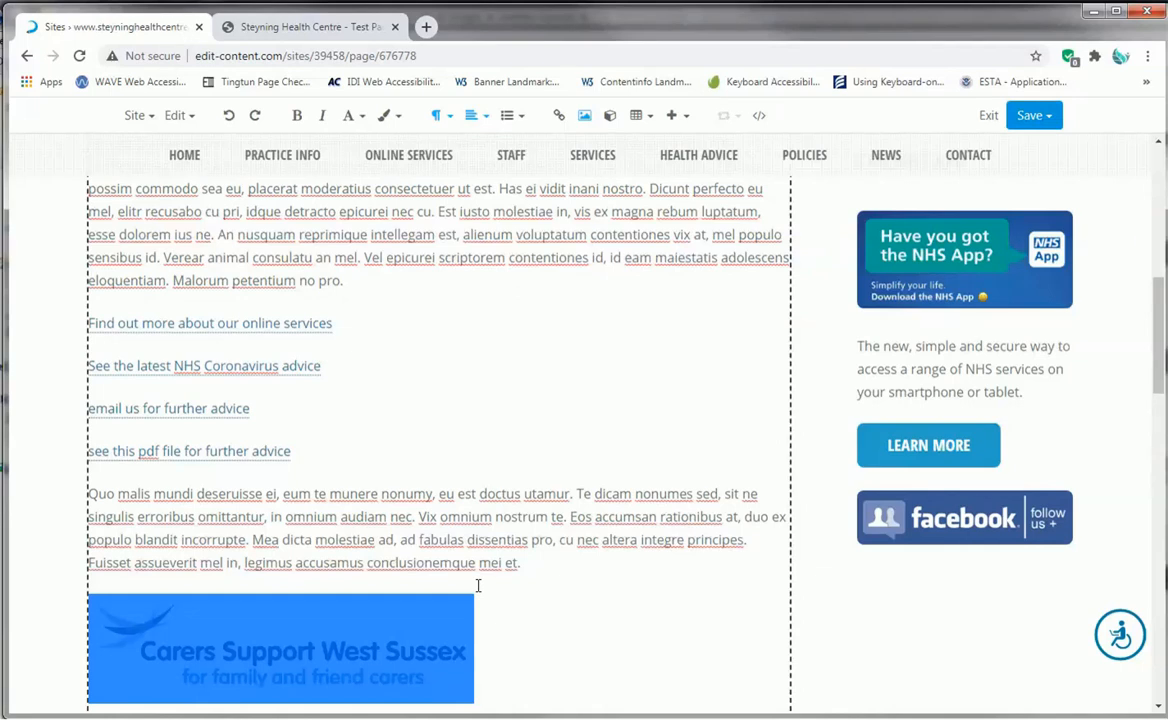
left_click(498, 397)
scroll(510, 348, "down", 2)
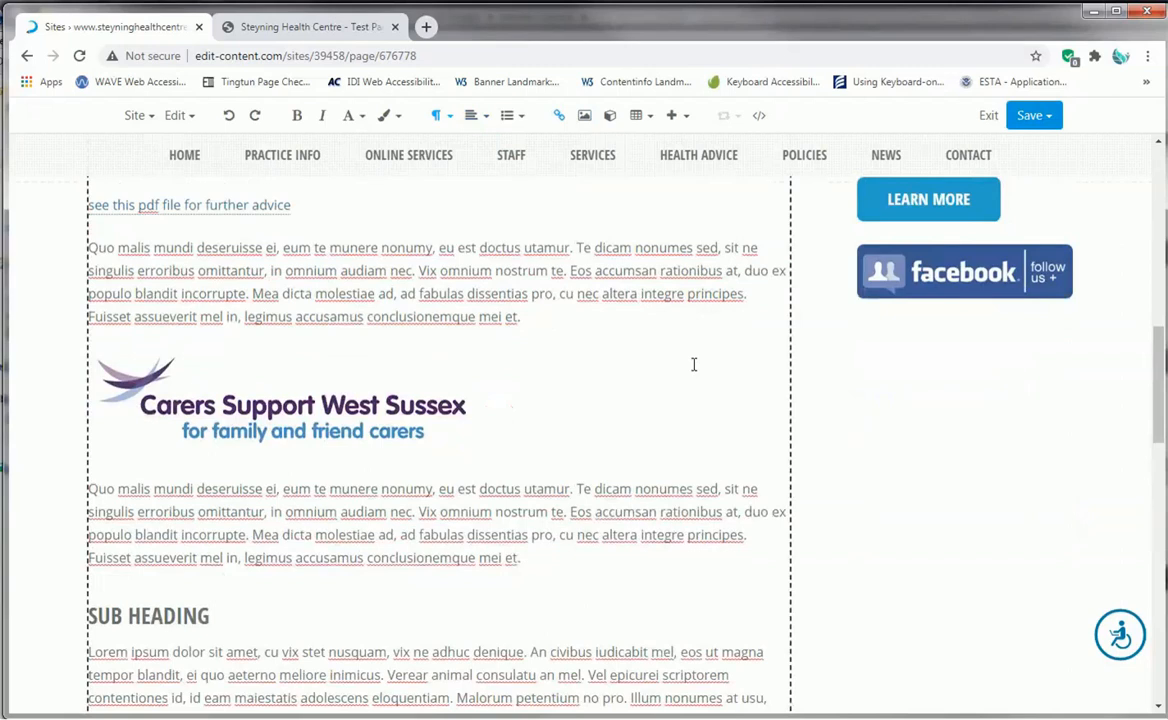
scroll(694, 364, "up", 1)
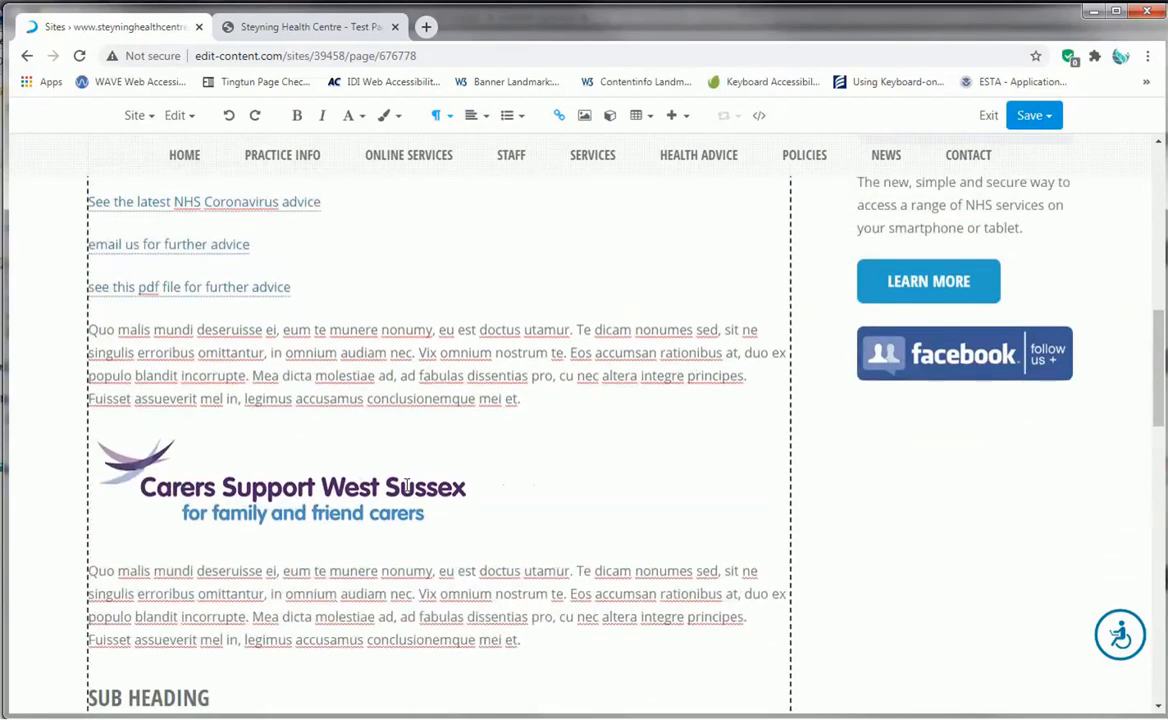
left_click(409, 485)
scroll(561, 485, "up", 3)
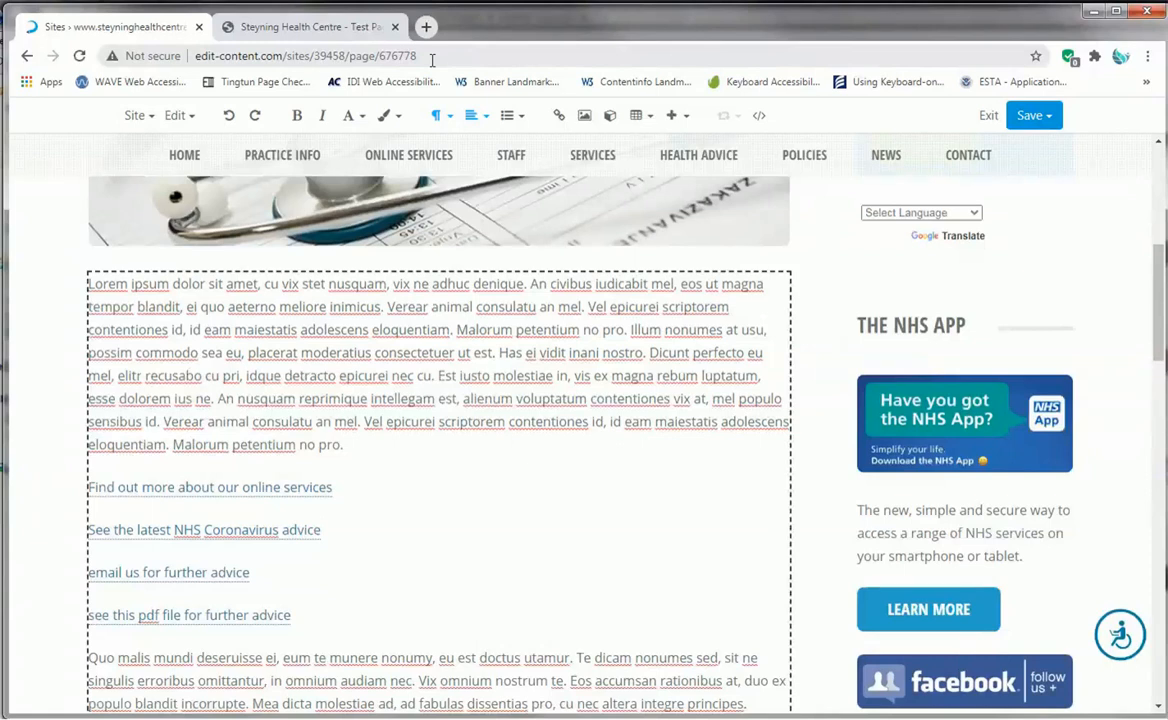
- Open the pixlr.com website in a new browser tab
left_click(426, 27)
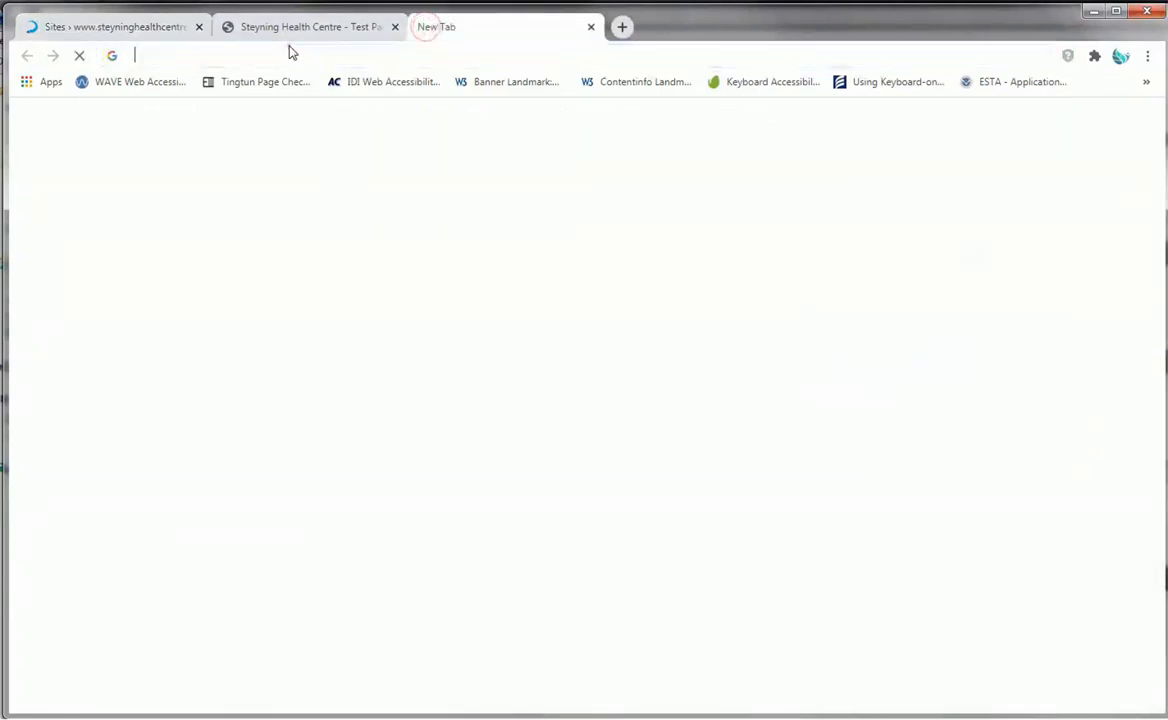
type("p")
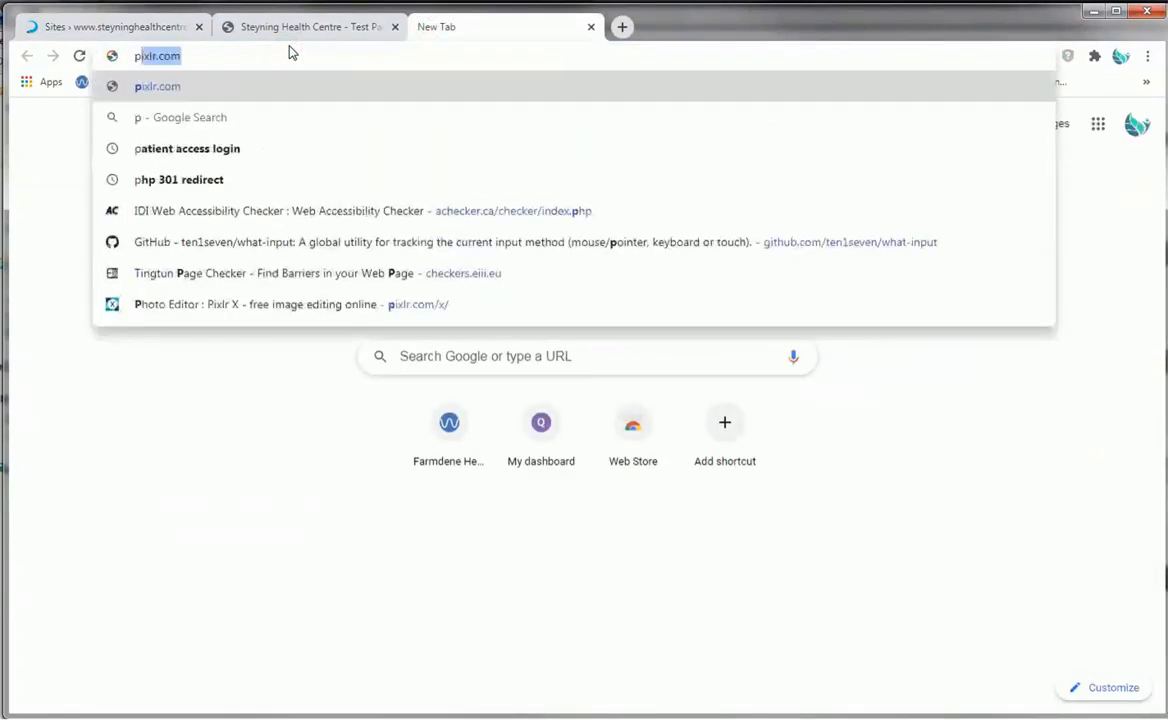
type("ixlr.com")
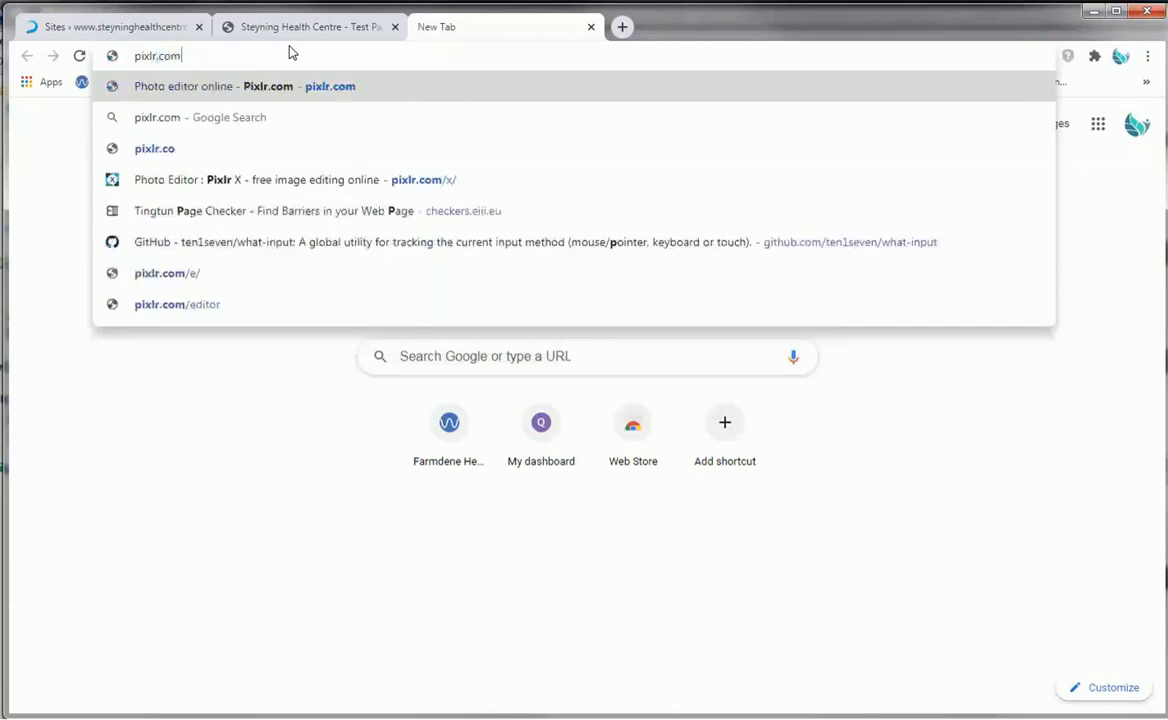
key("Return")
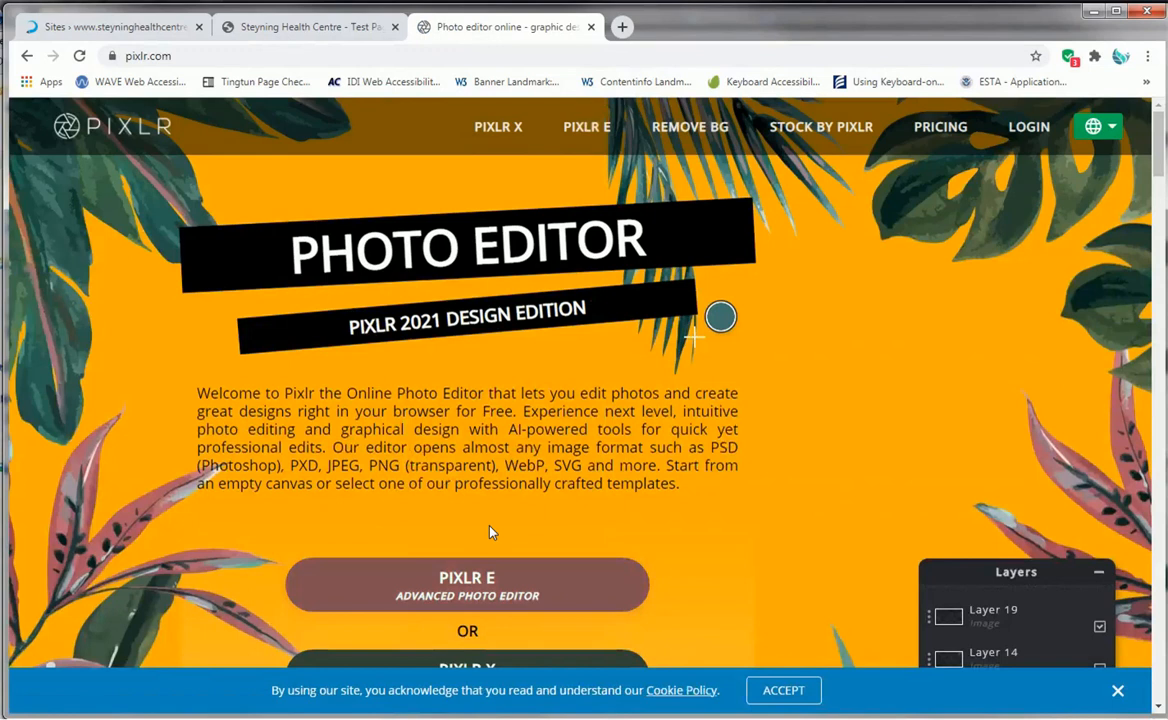
- Look over the Pixlr E and Pixlr X editor options on the Pixlr home page, and close the site
scroll(528, 562, "down", 2)
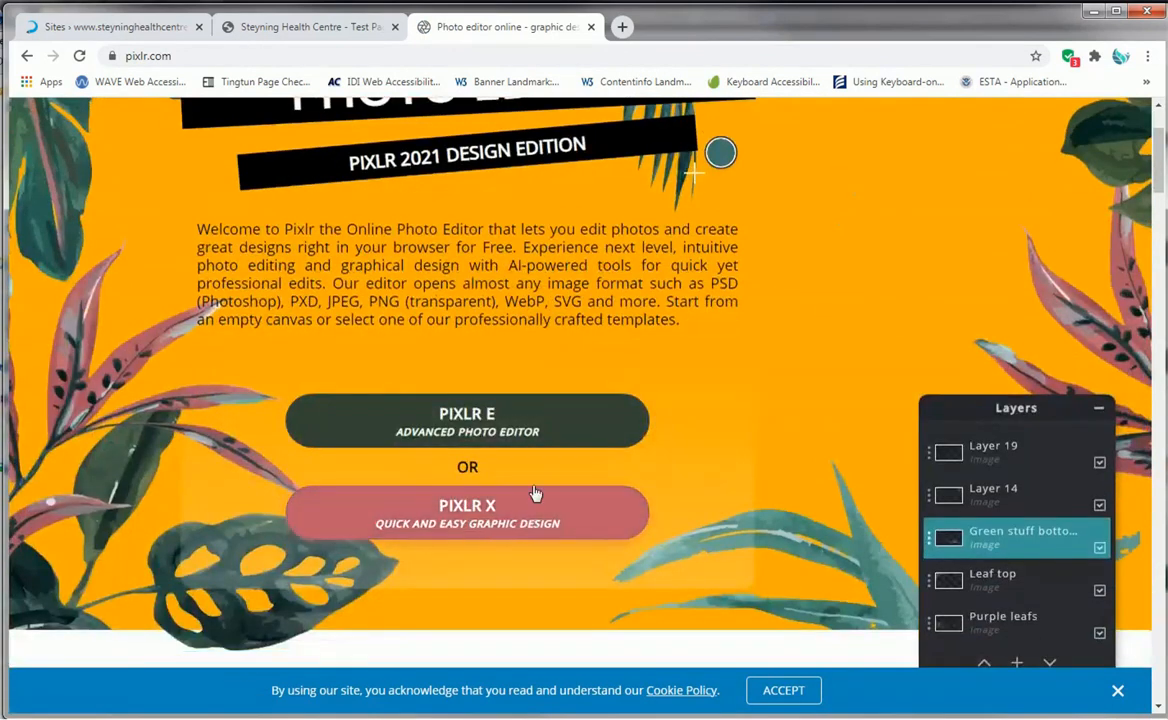
scroll(696, 514, "up", 2)
scroll(767, 485, "down", 3)
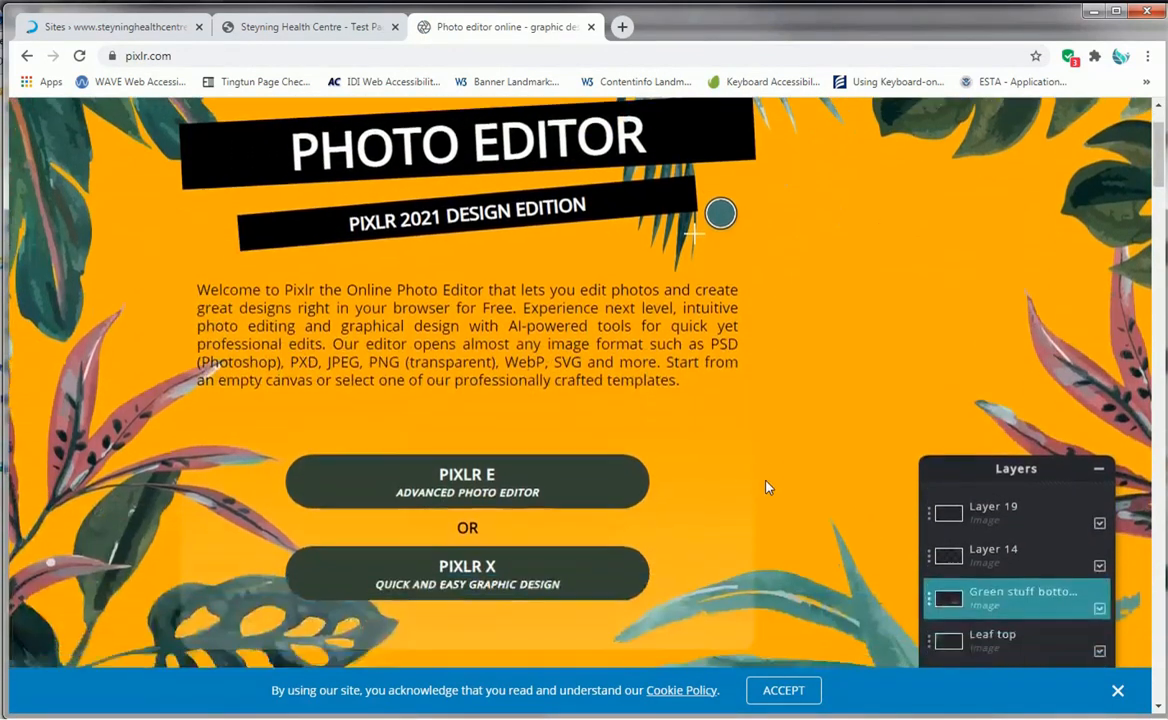
scroll(767, 487, "up", 3)
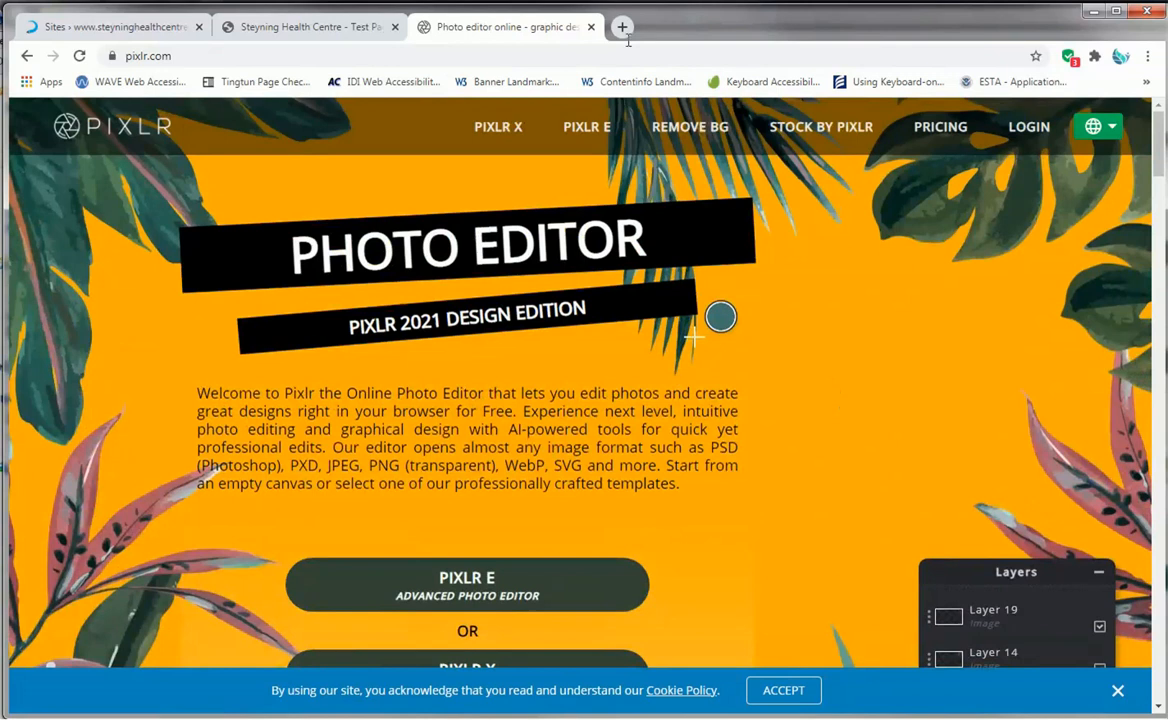
left_click(591, 28)
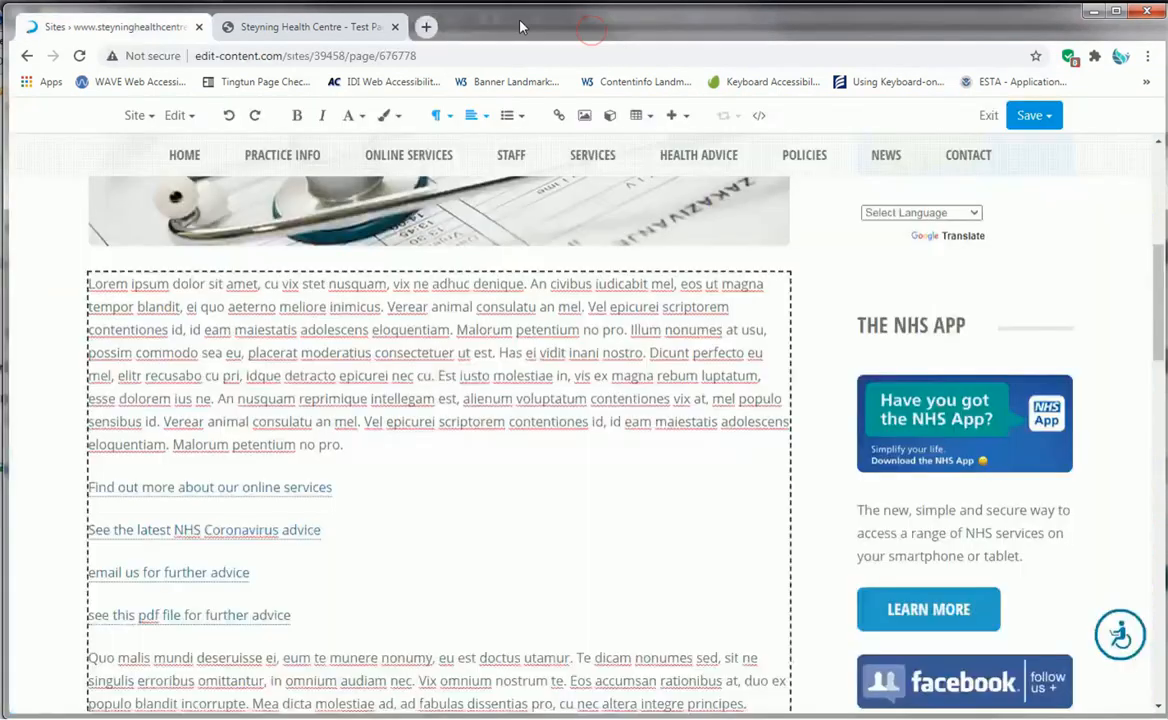
- Open the revision history of the Surgery Opening Hours page and look through the list of saved revisions
scroll(605, 511, "up", 9)
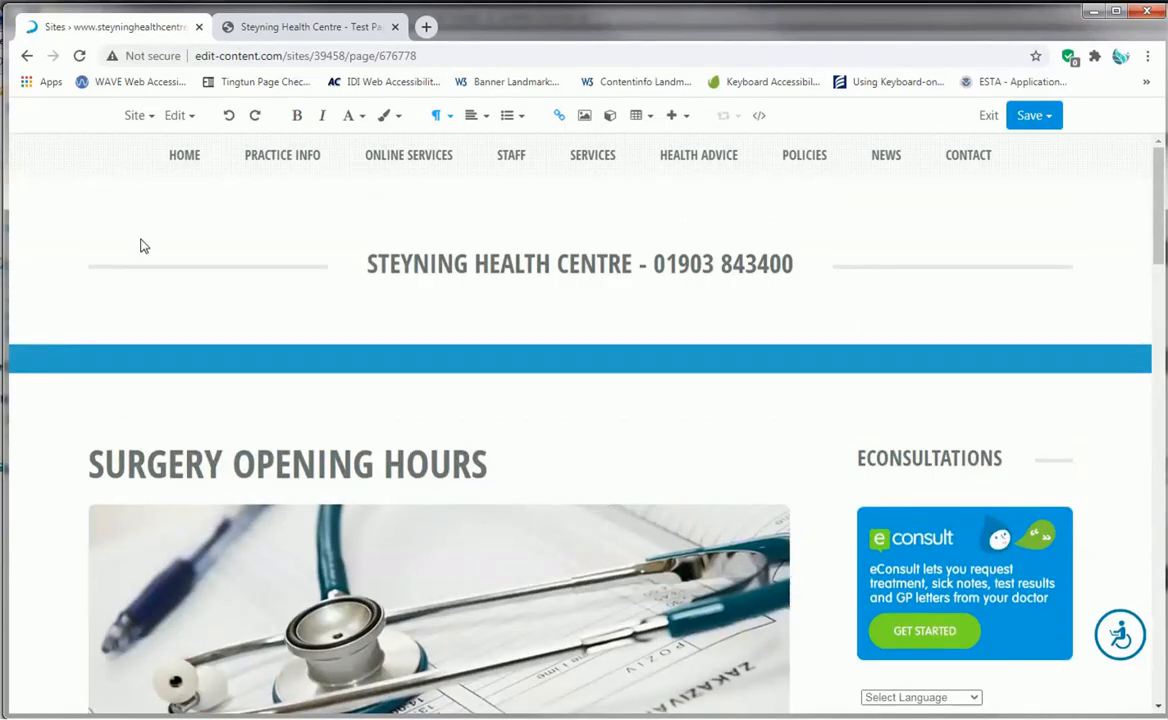
scroll(500, 450, "down", 3)
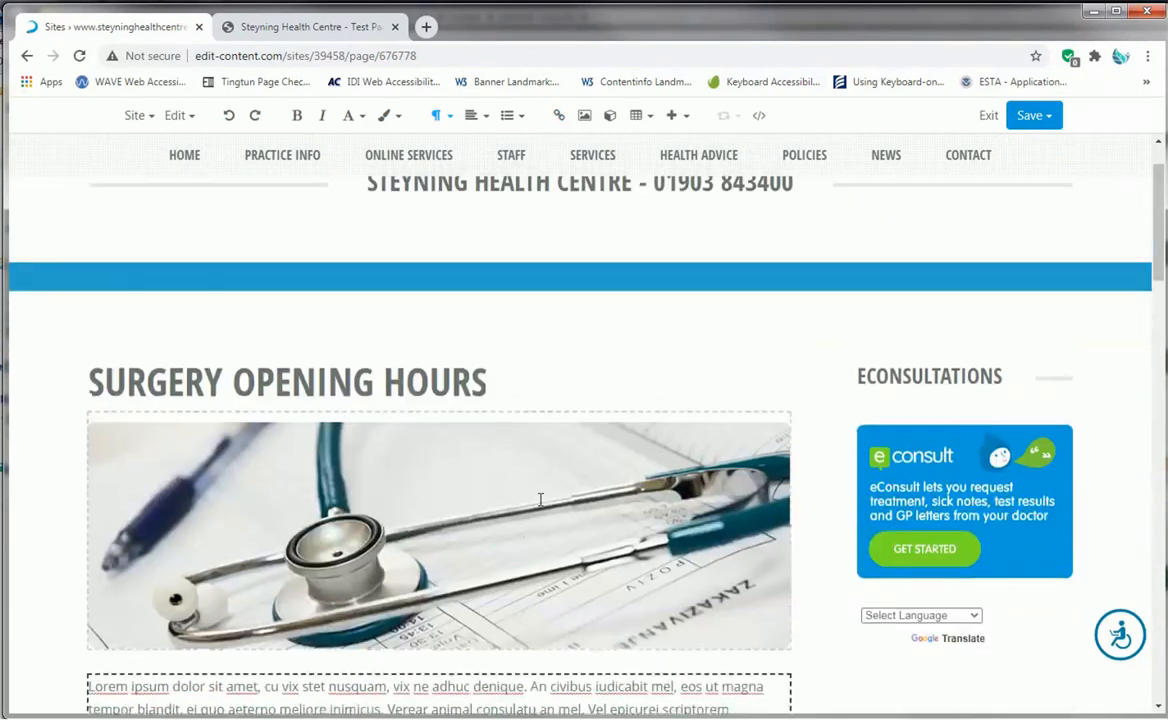
scroll(597, 408, "down", 4)
scroll(597, 408, "up", 5)
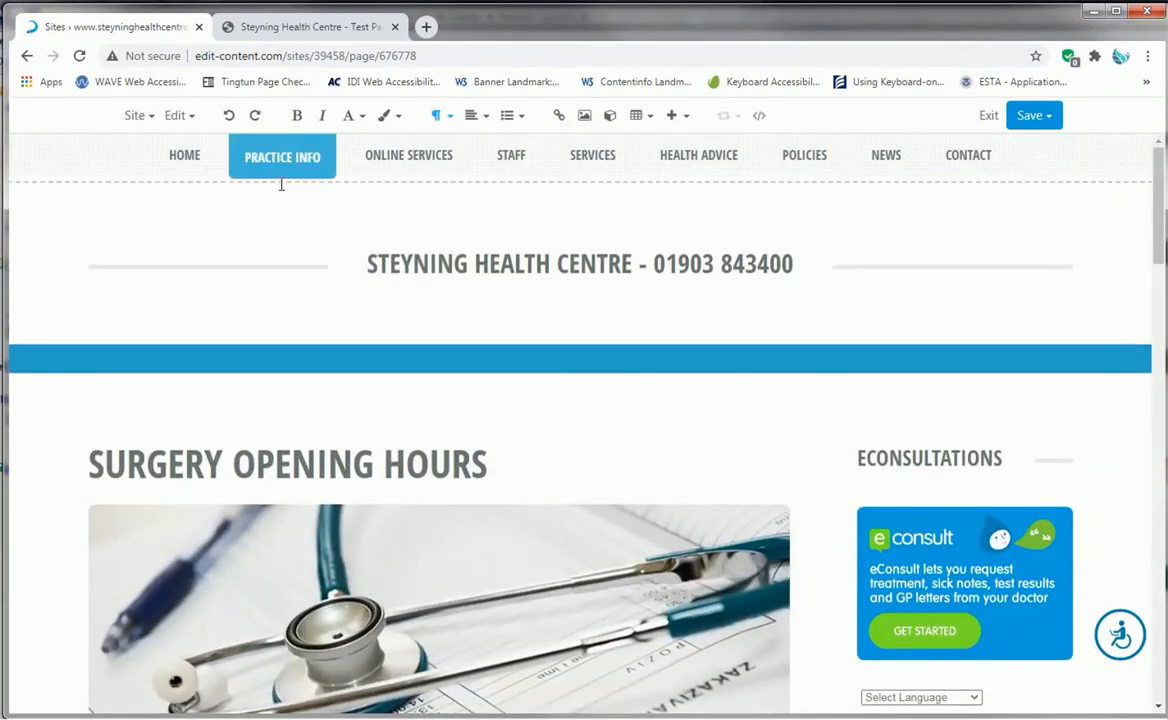
left_click(176, 117)
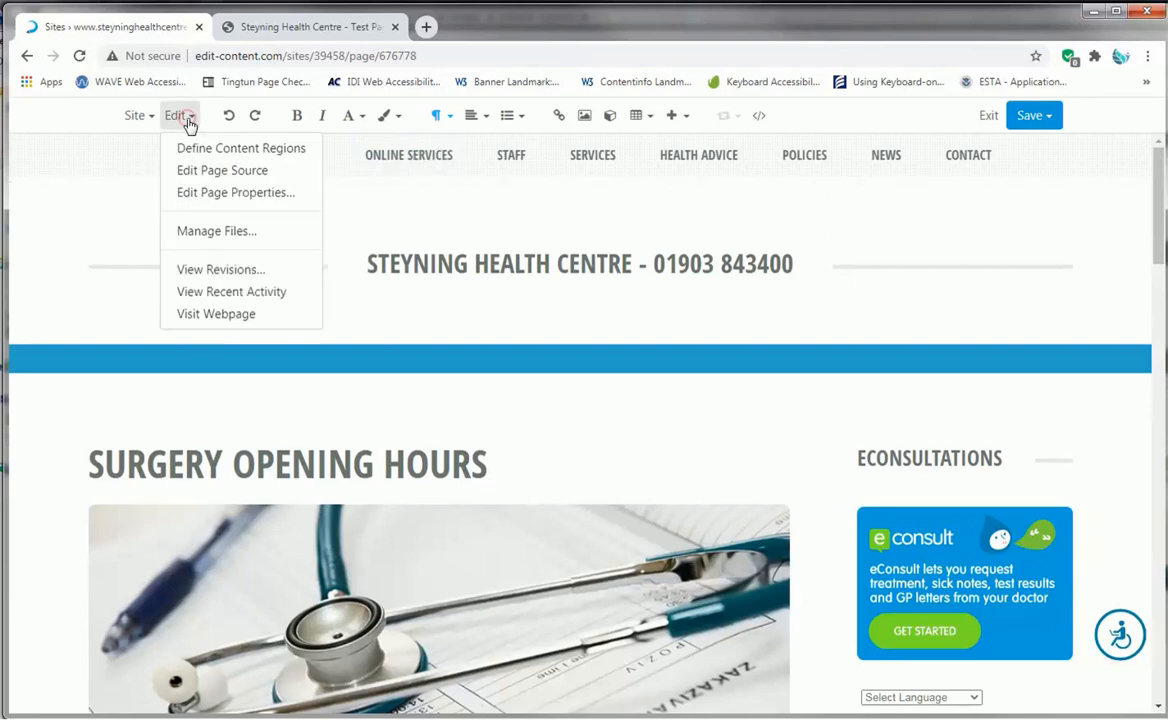
left_click(272, 271)
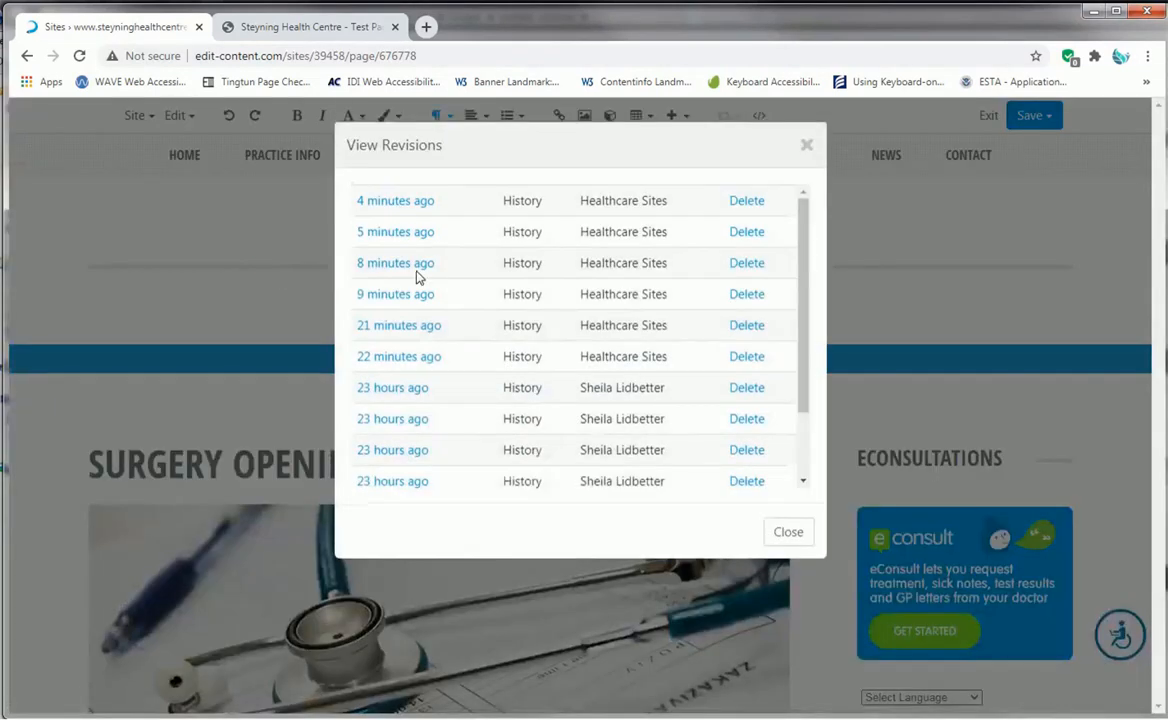
left_click_drag(806, 345, 780, 287)
mouse_move(801, 348)
left_mouse_down()
mouse_move(806, 391)
mouse_move(802, 356)
left_mouse_up()
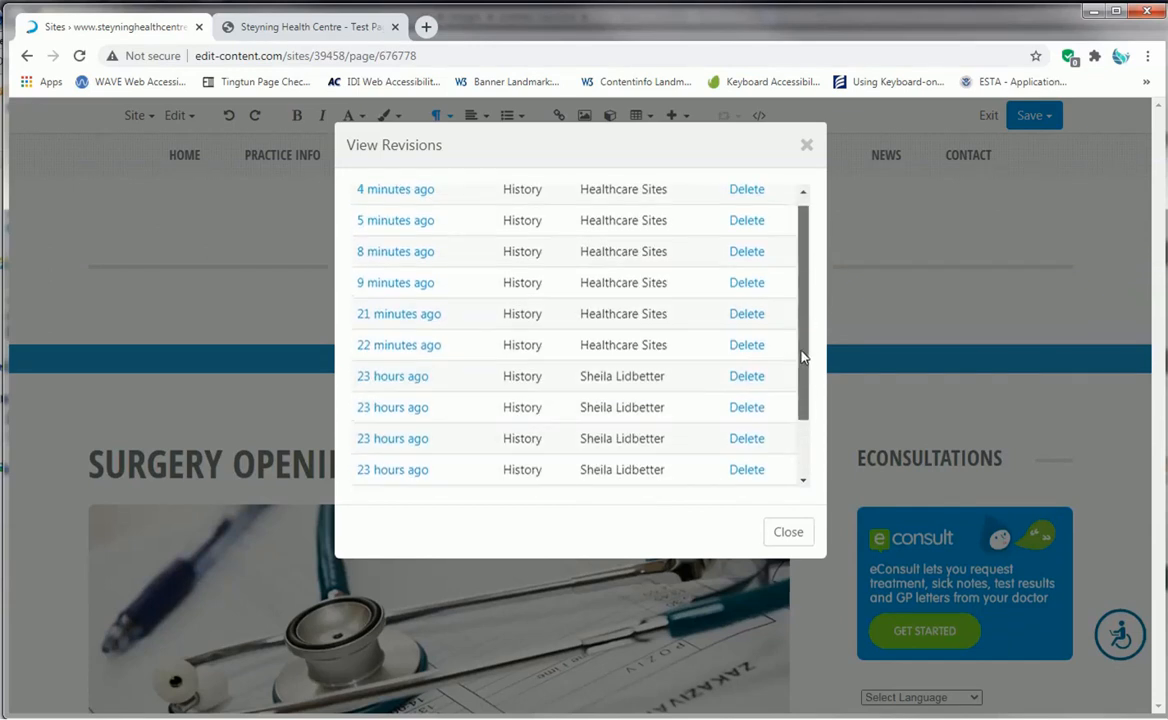
scroll(612, 316, "up", 1)
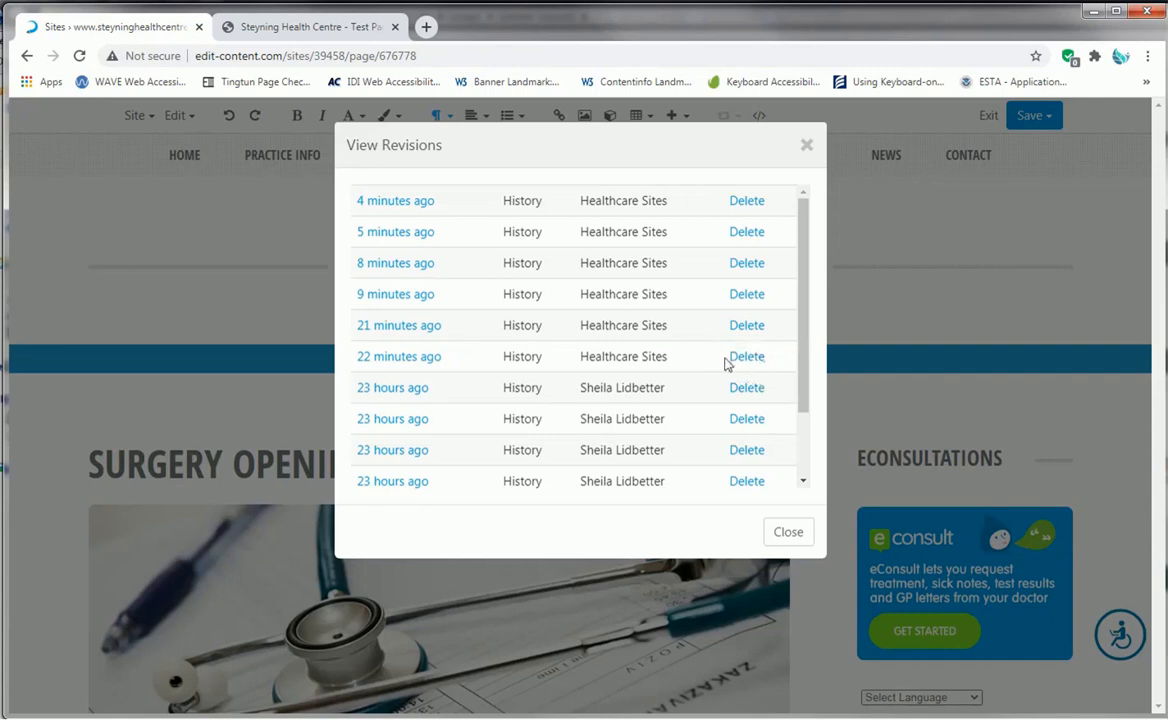
left_click(416, 393)
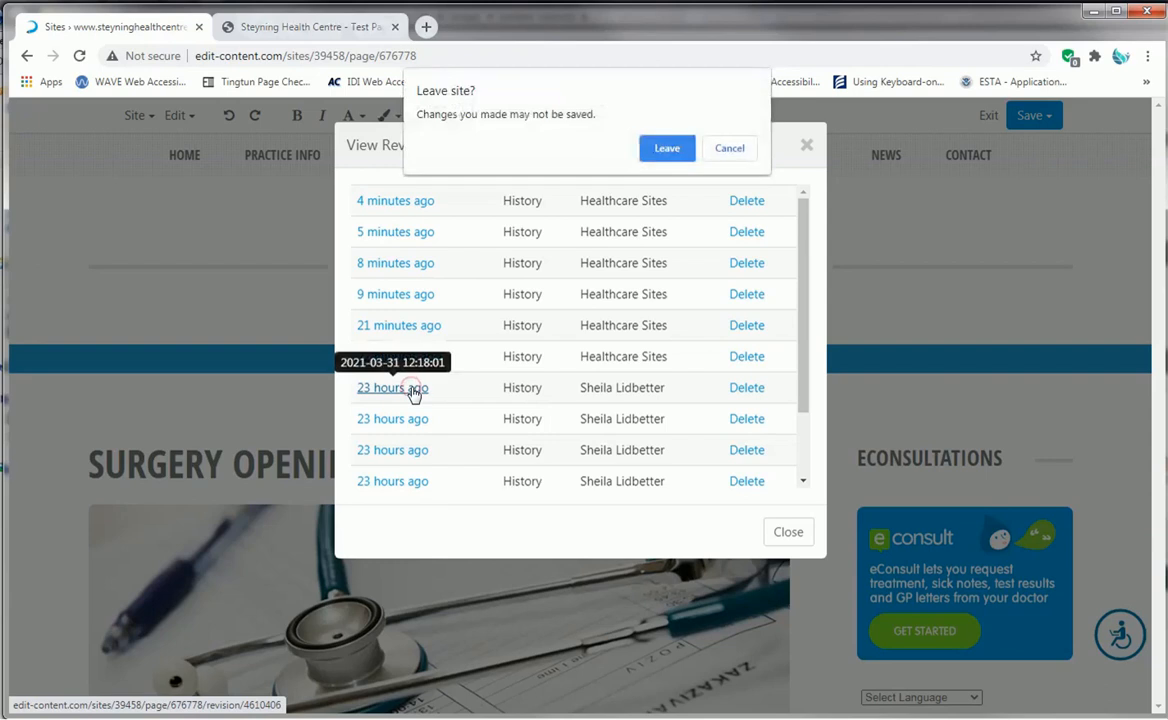
left_click(669, 146)
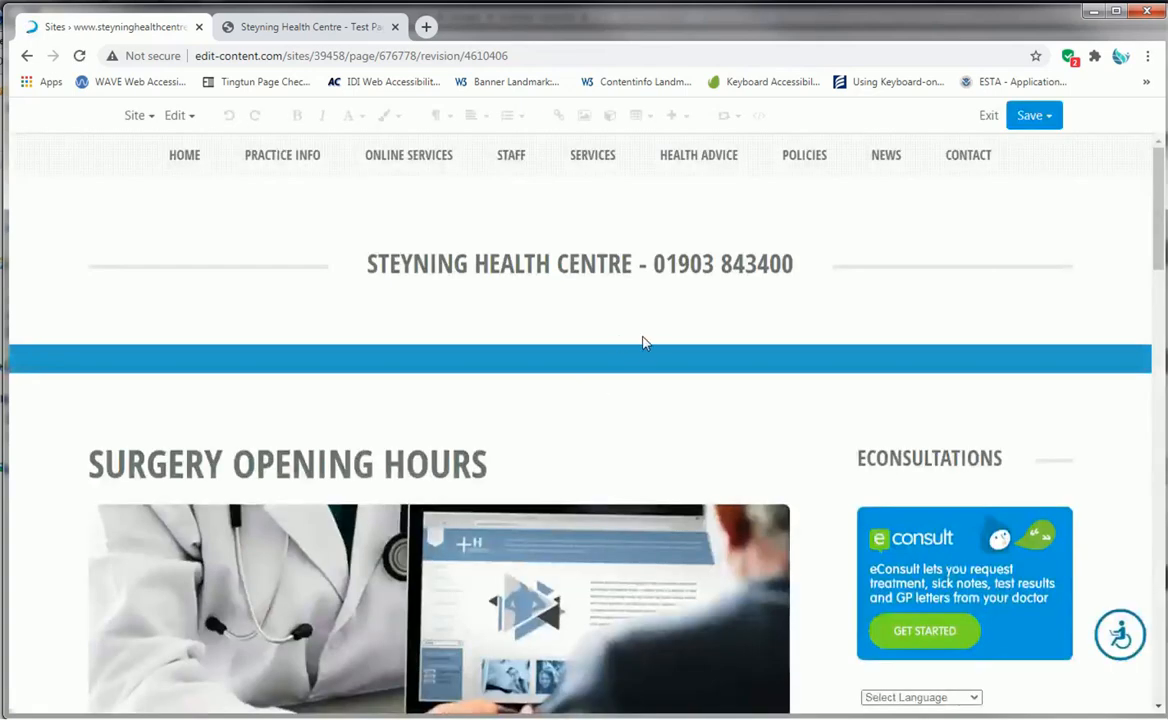
scroll(655, 340, "down", 2)
scroll(665, 340, "down", 3)
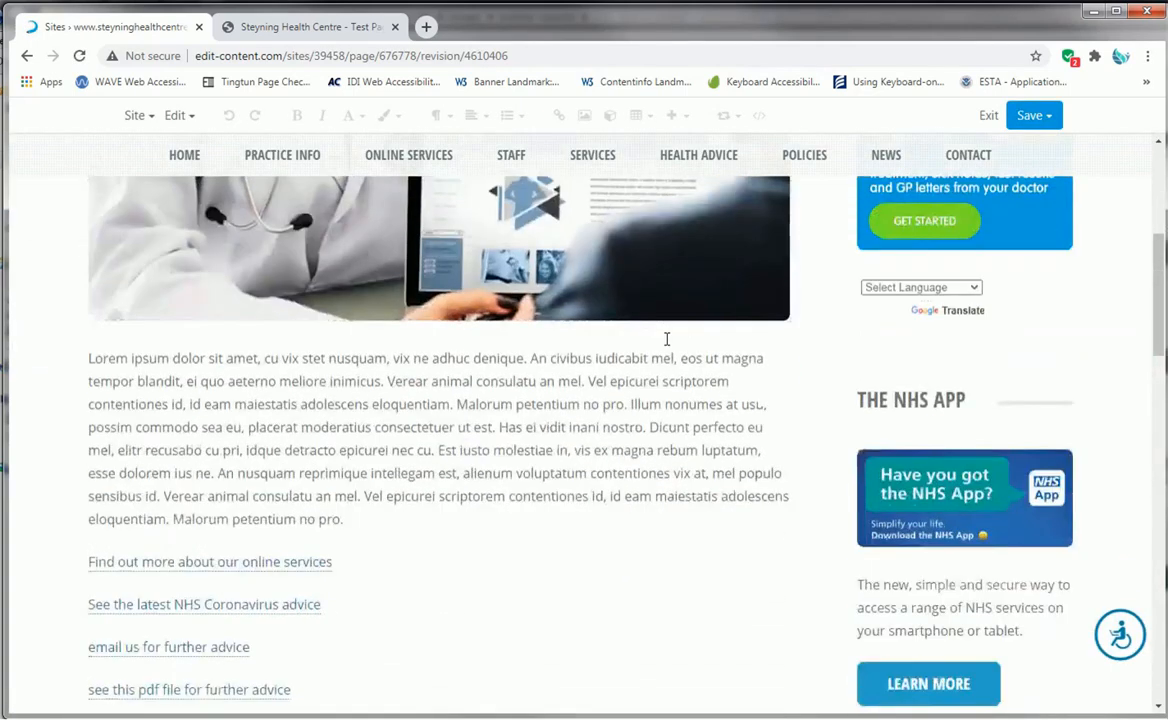
scroll(668, 345, "up", 3)
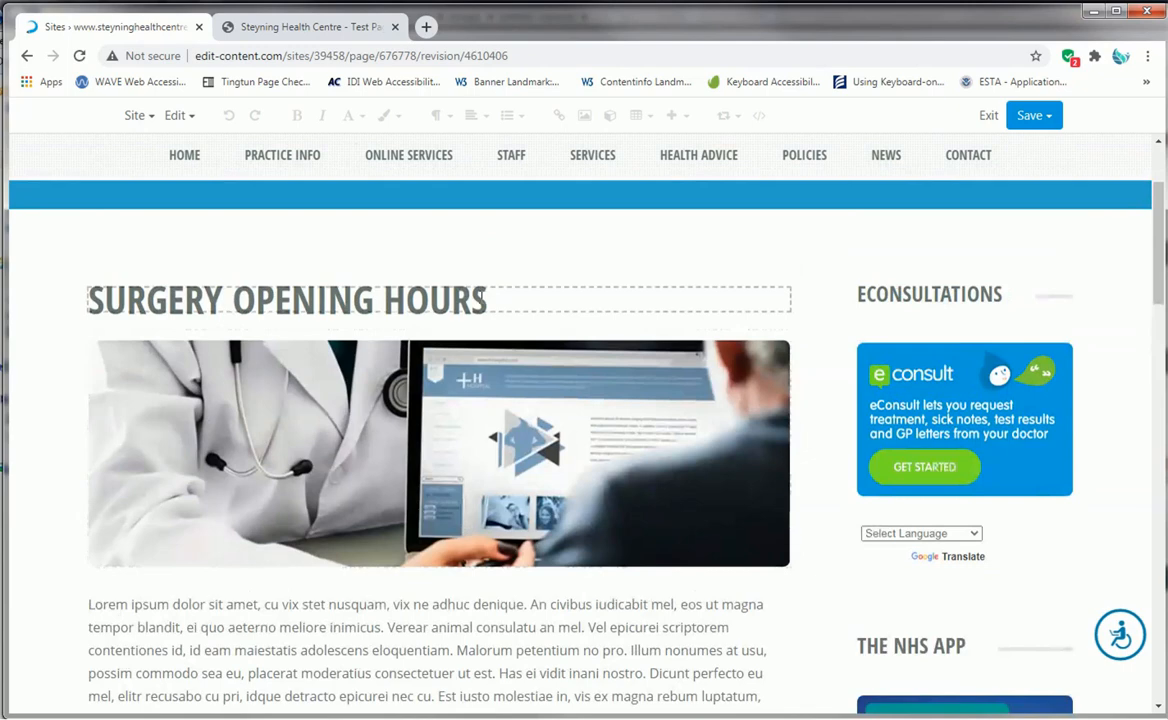
scroll(533, 457, "down", 5)
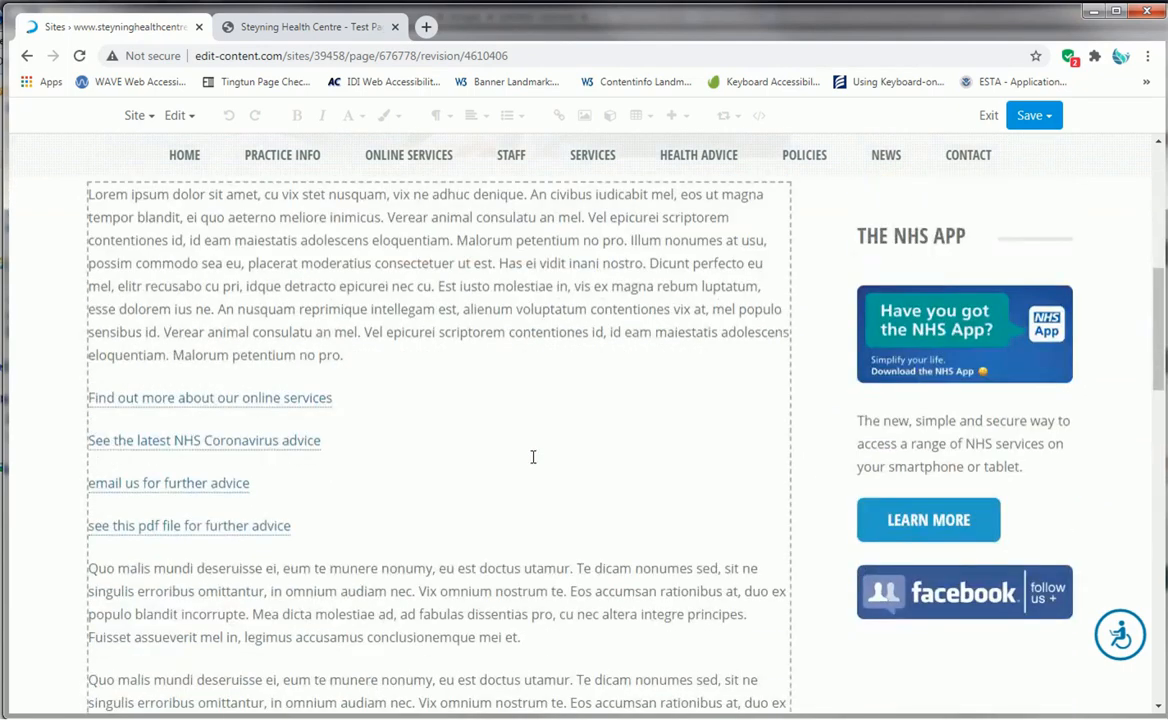
scroll(533, 457, "down", 6)
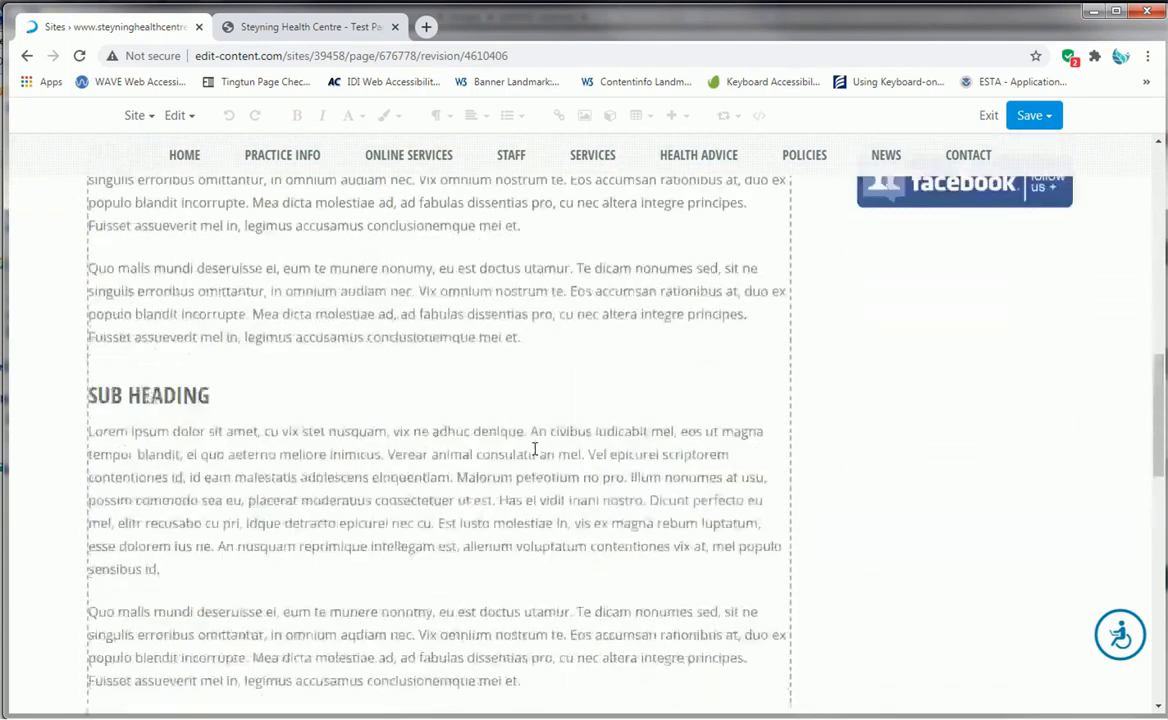
scroll(535, 450, "up", 12)
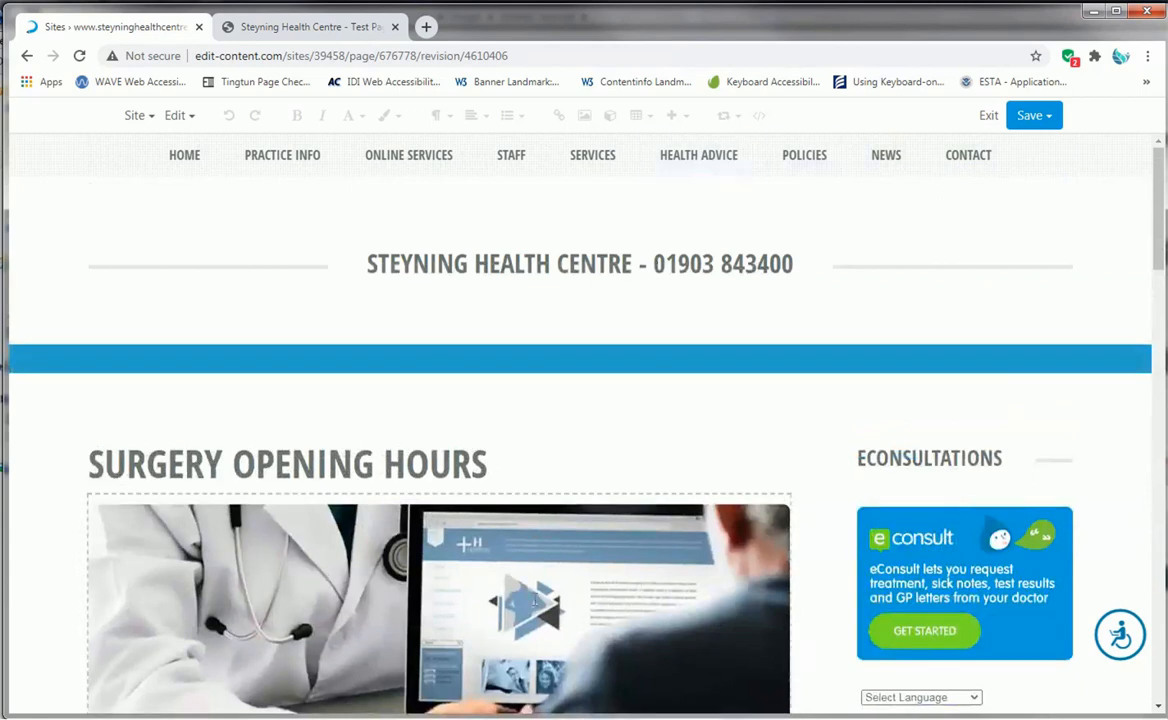
- Publish the restored revision of the Surgery Opening Hours page
scroll(535, 601, "down", 5)
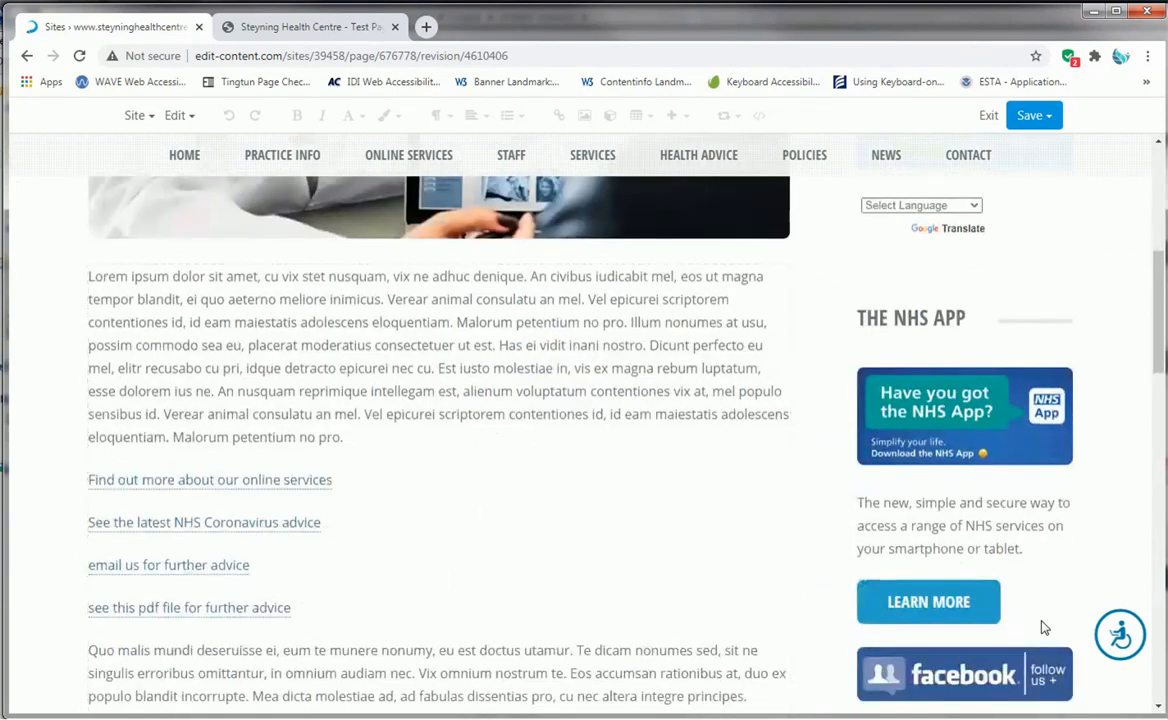
left_click(1036, 115)
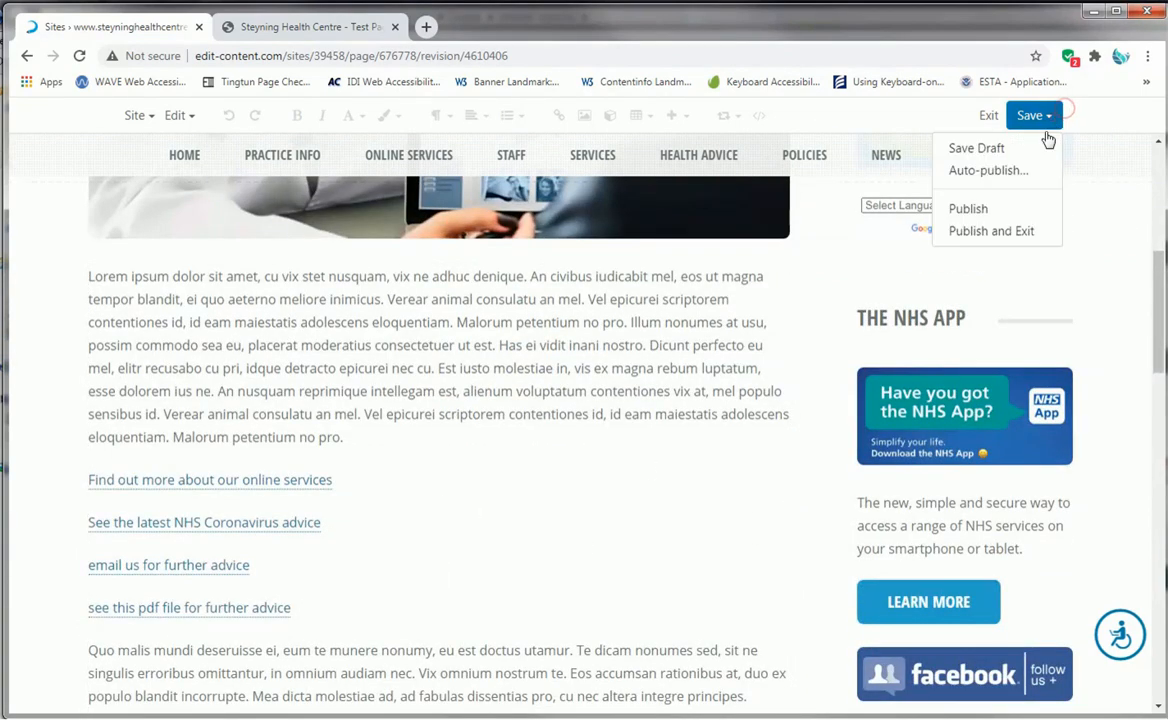
left_click(968, 208)
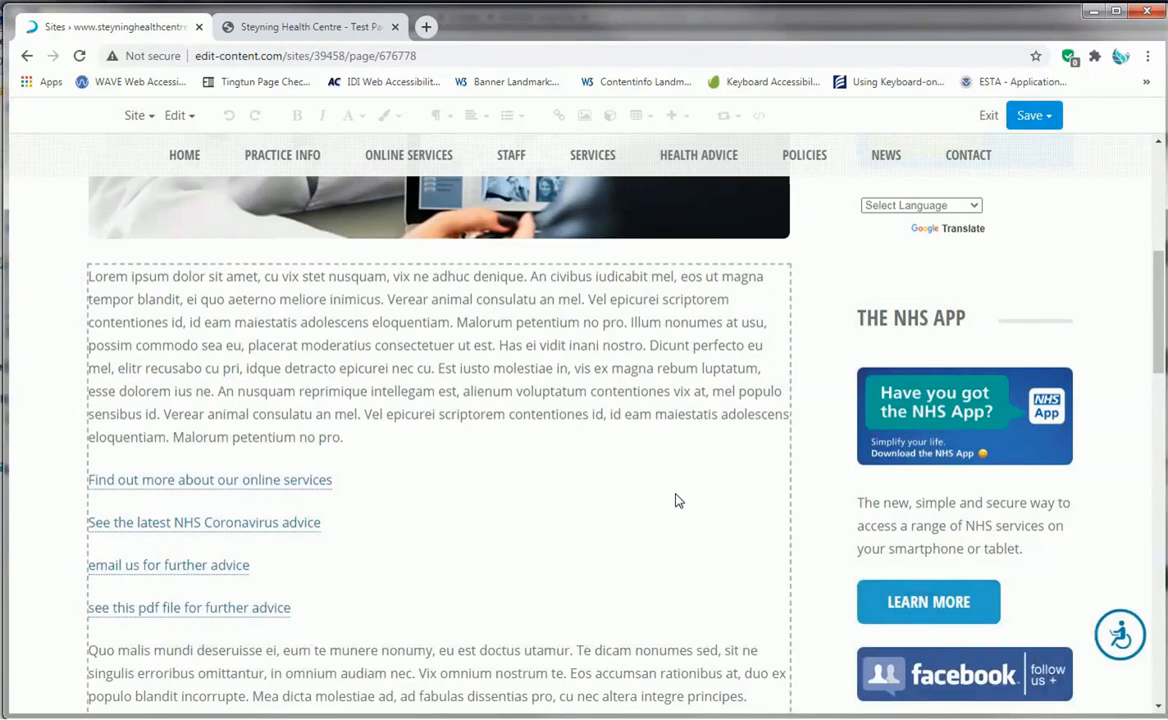
scroll(480, 320, "up", 6)
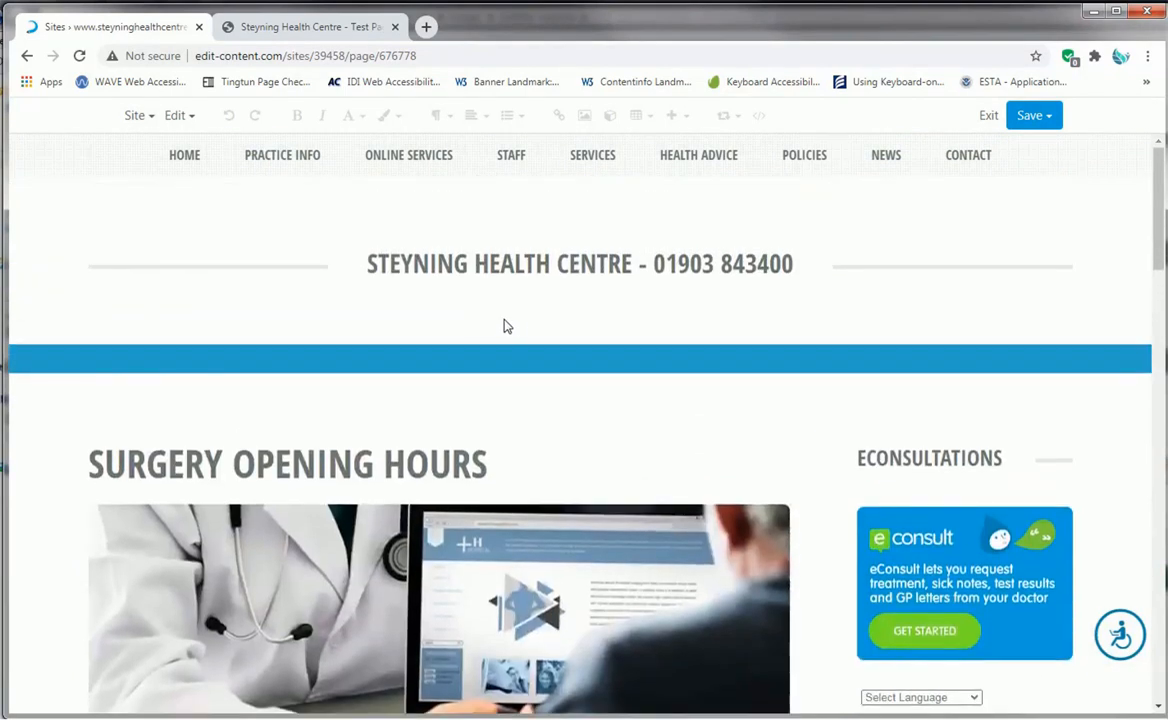
- Exit the page editor and go to page 5 of the site's page list
left_click(140, 116)
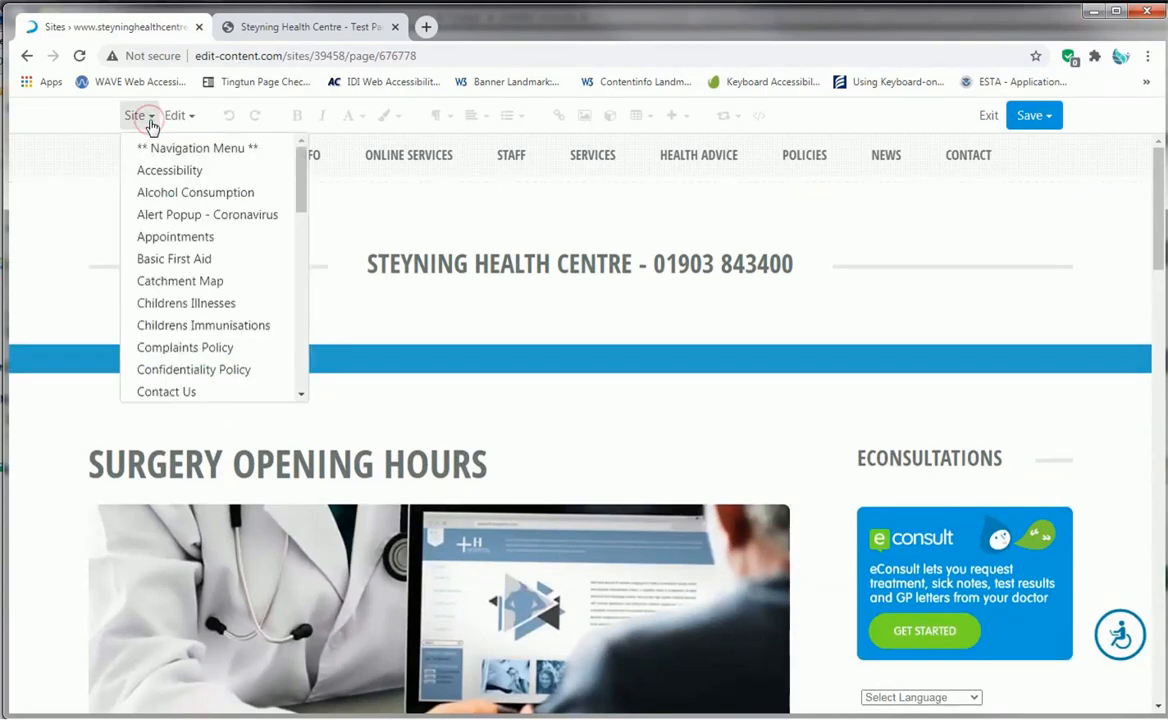
left_click(989, 117)
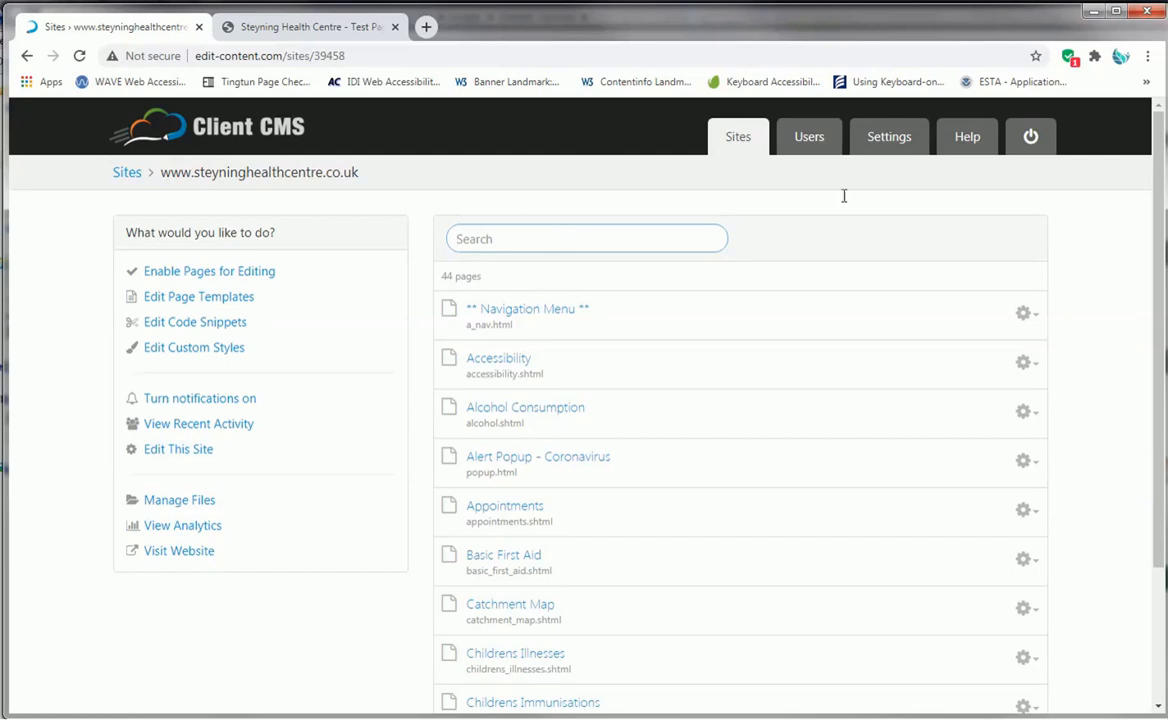
scroll(523, 347, "down", 1)
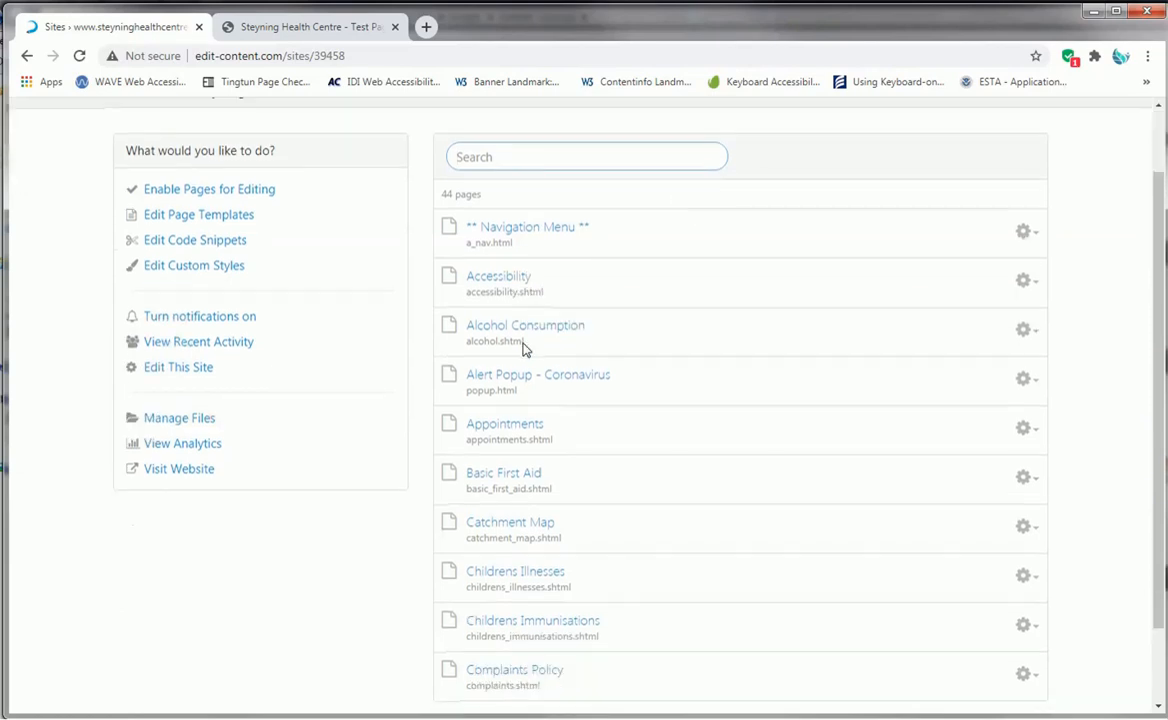
scroll(657, 391, "down", 1)
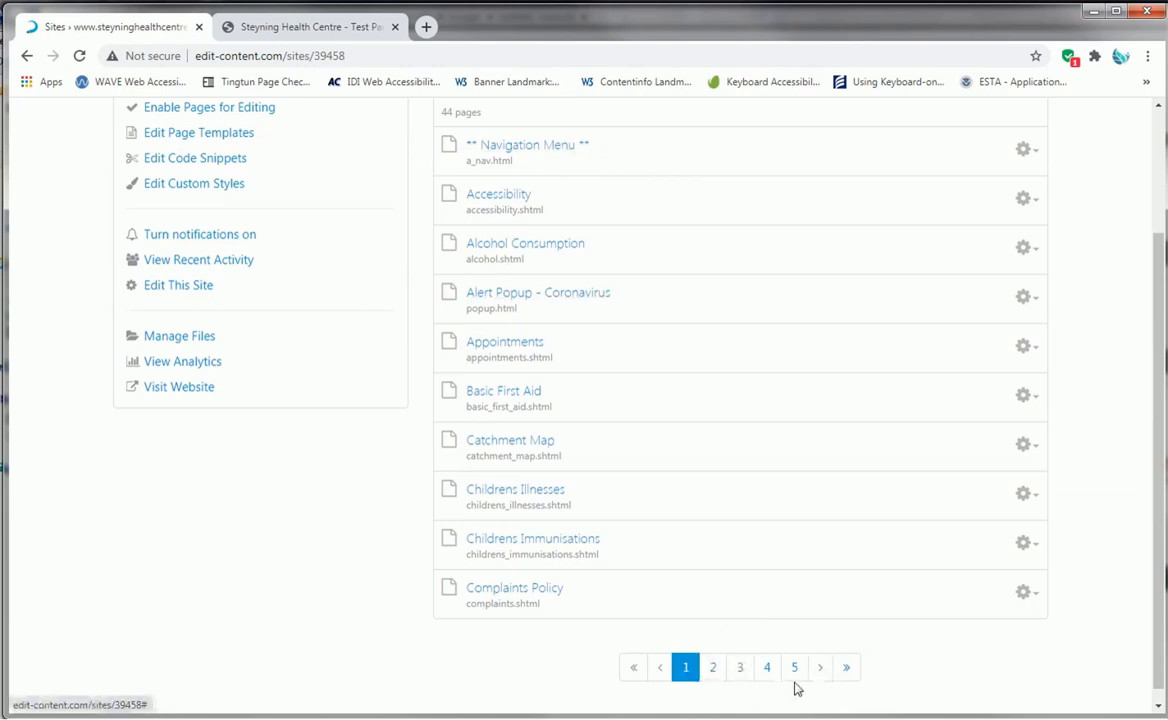
left_click(767, 668)
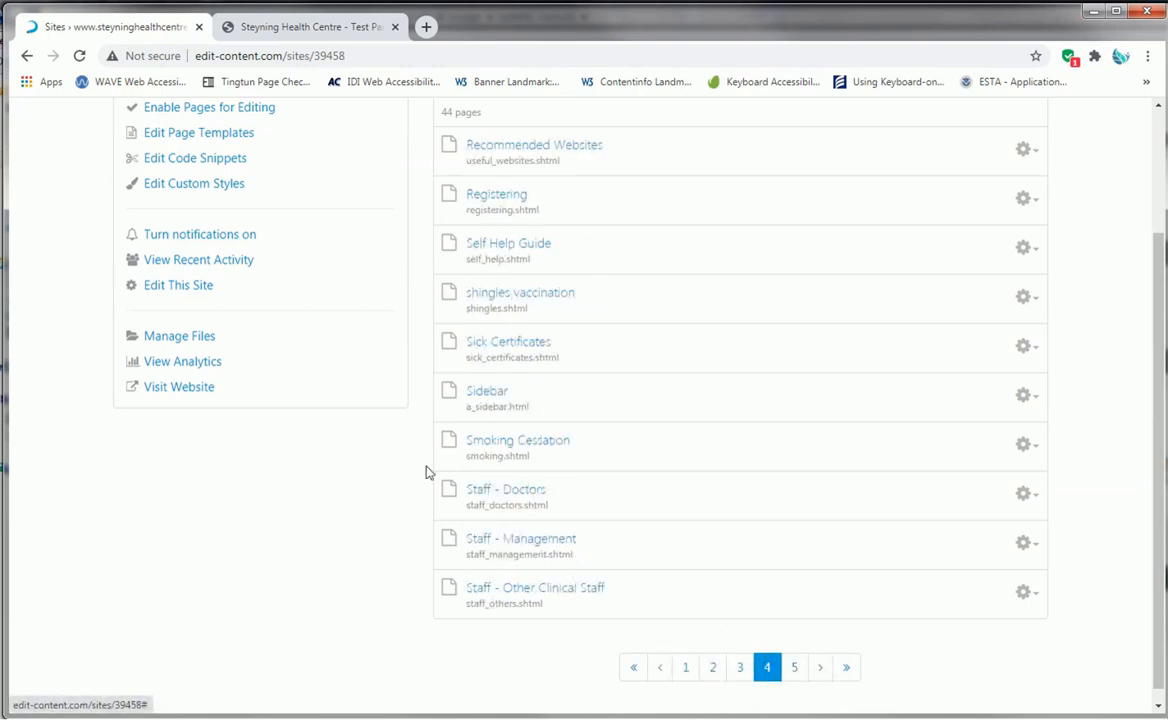
left_click(795, 668)
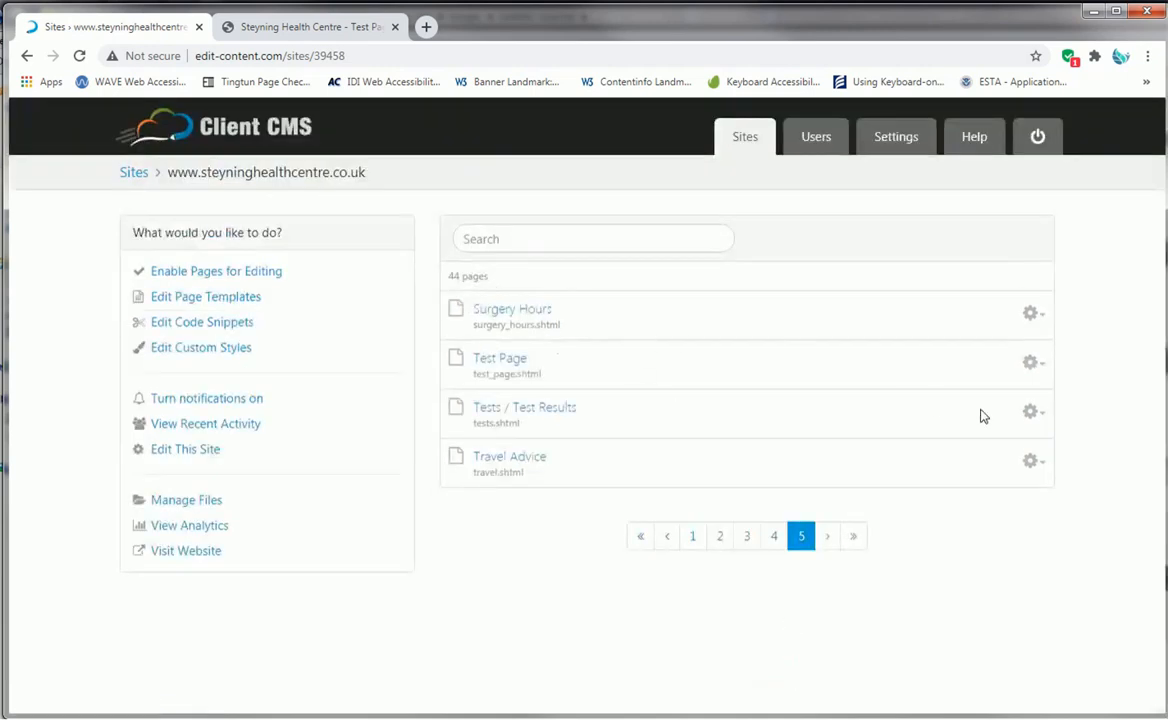
- Duplicate the Test Page with the label "Shingles Vaccination" and the filename "shingles-vaccination"
left_click(1041, 366)
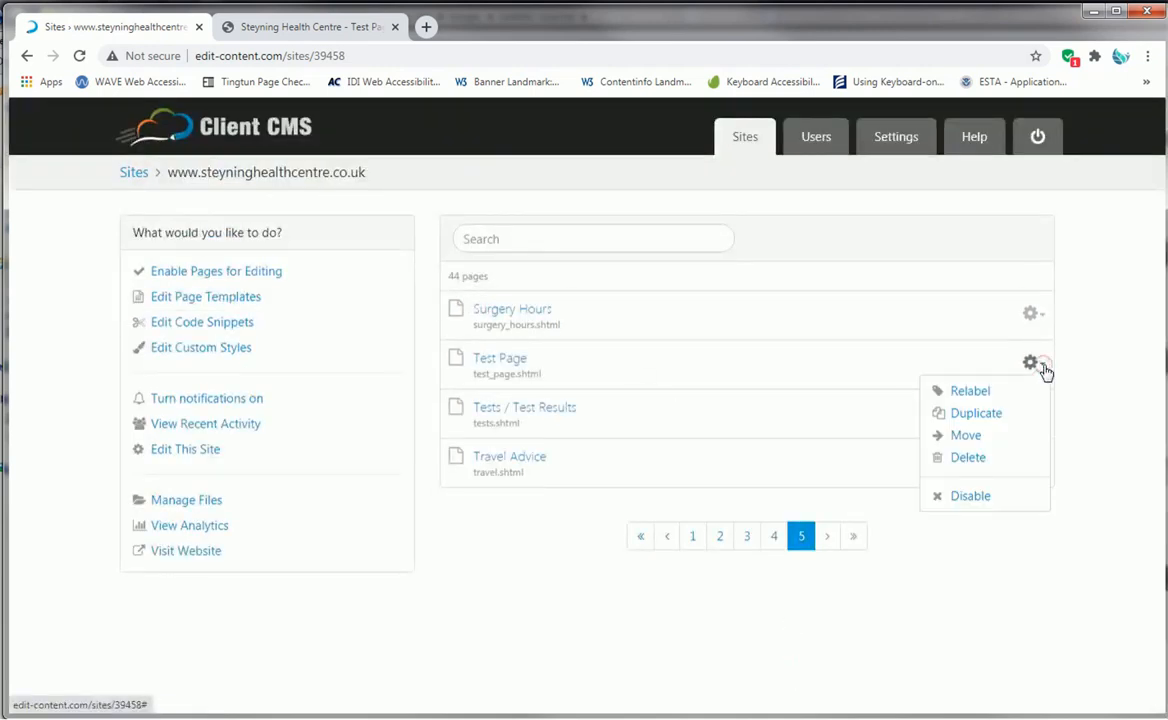
left_click(976, 414)
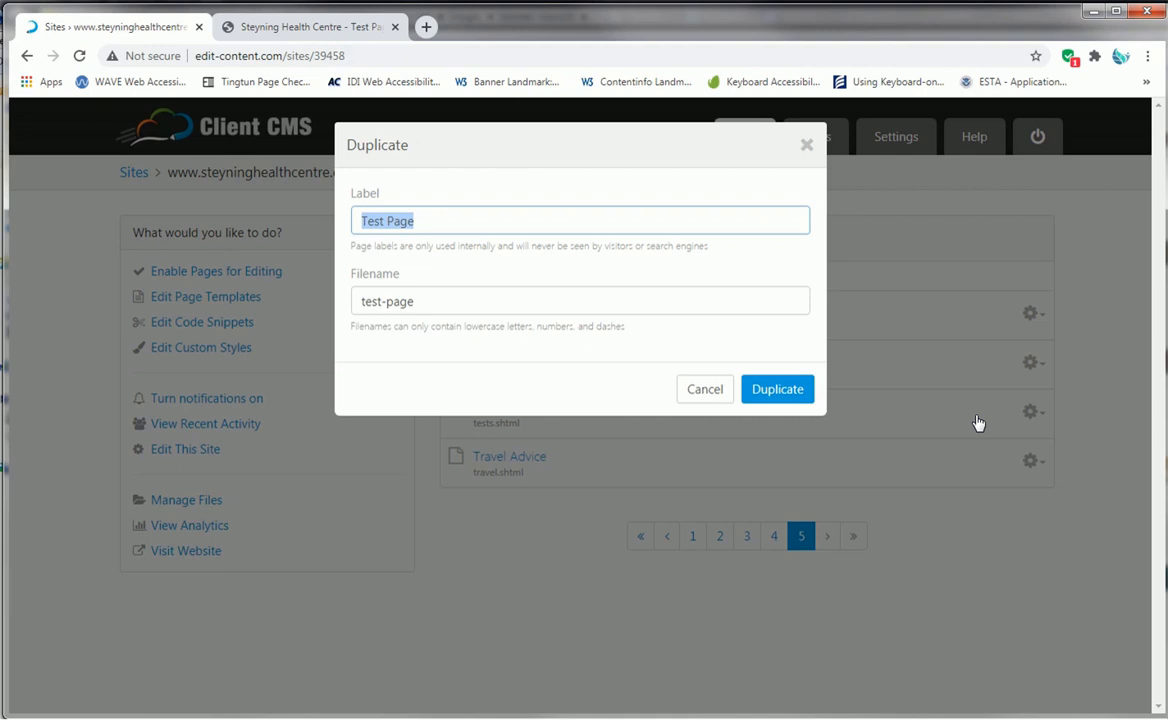
triple_click(444, 220)
type("shingl")
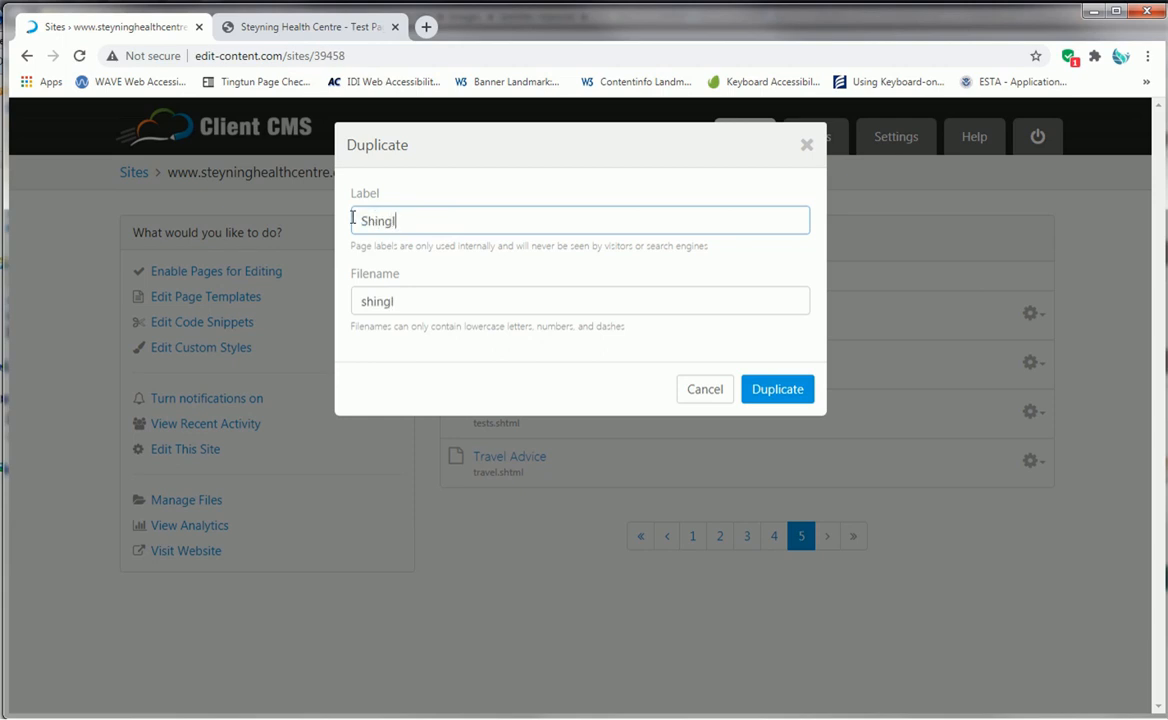
type("es Vaccination")
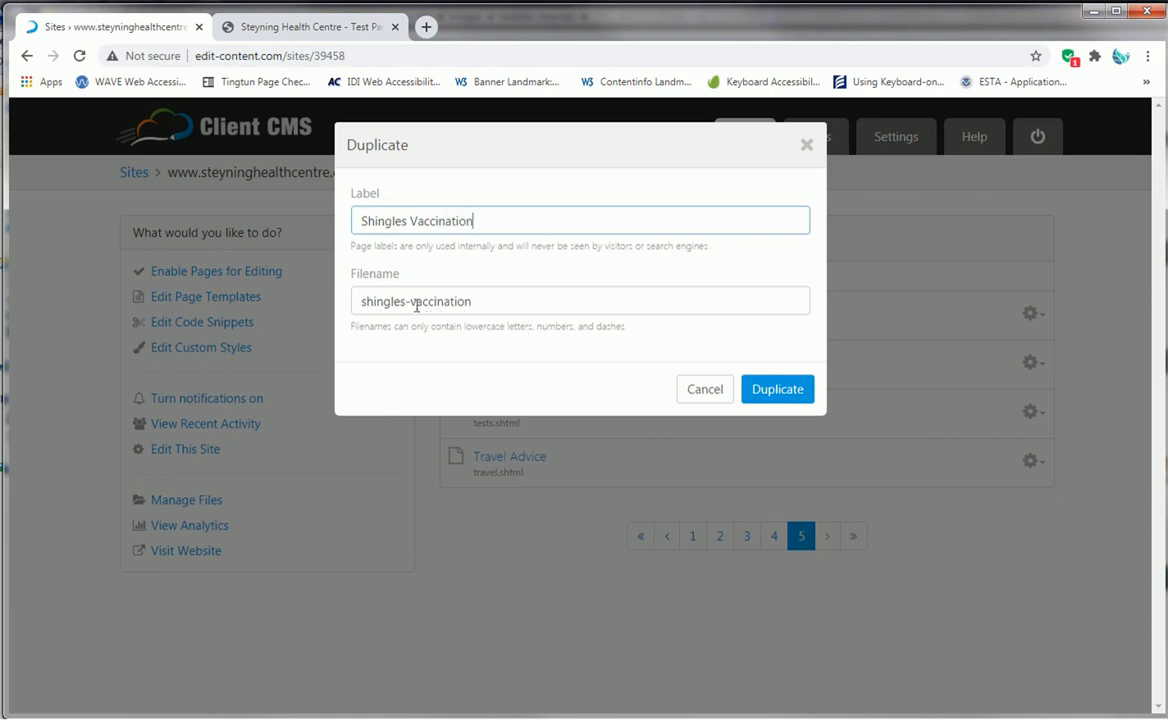
left_click(496, 302)
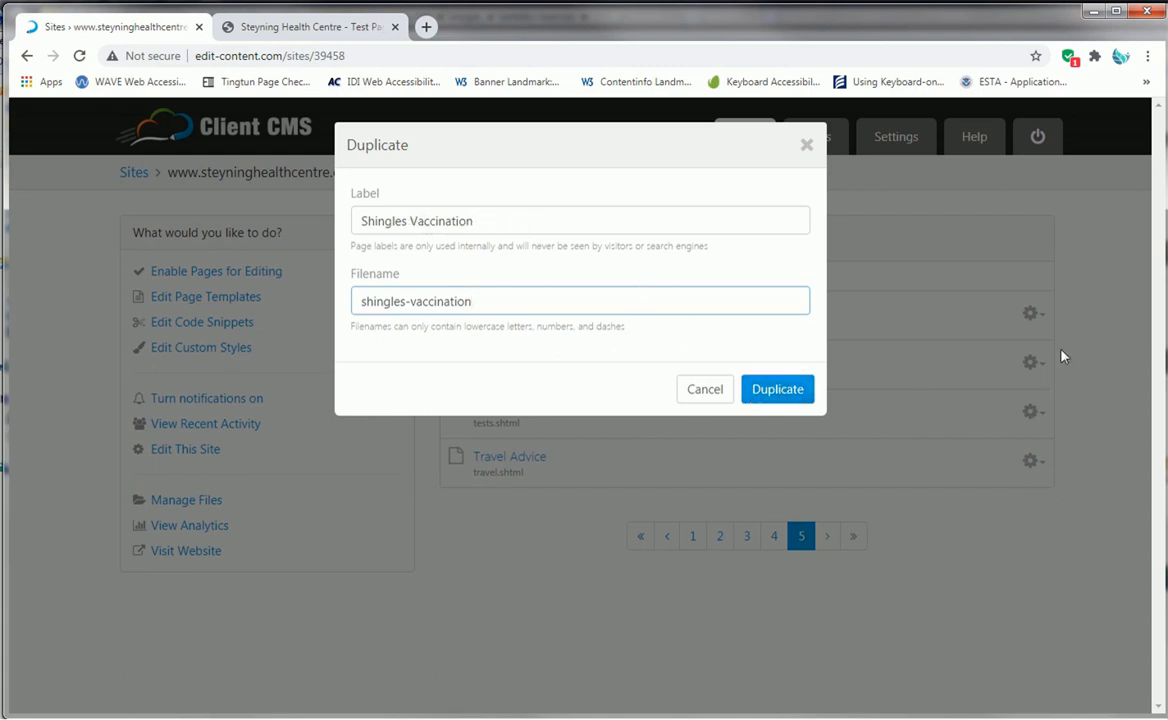
left_click(788, 393)
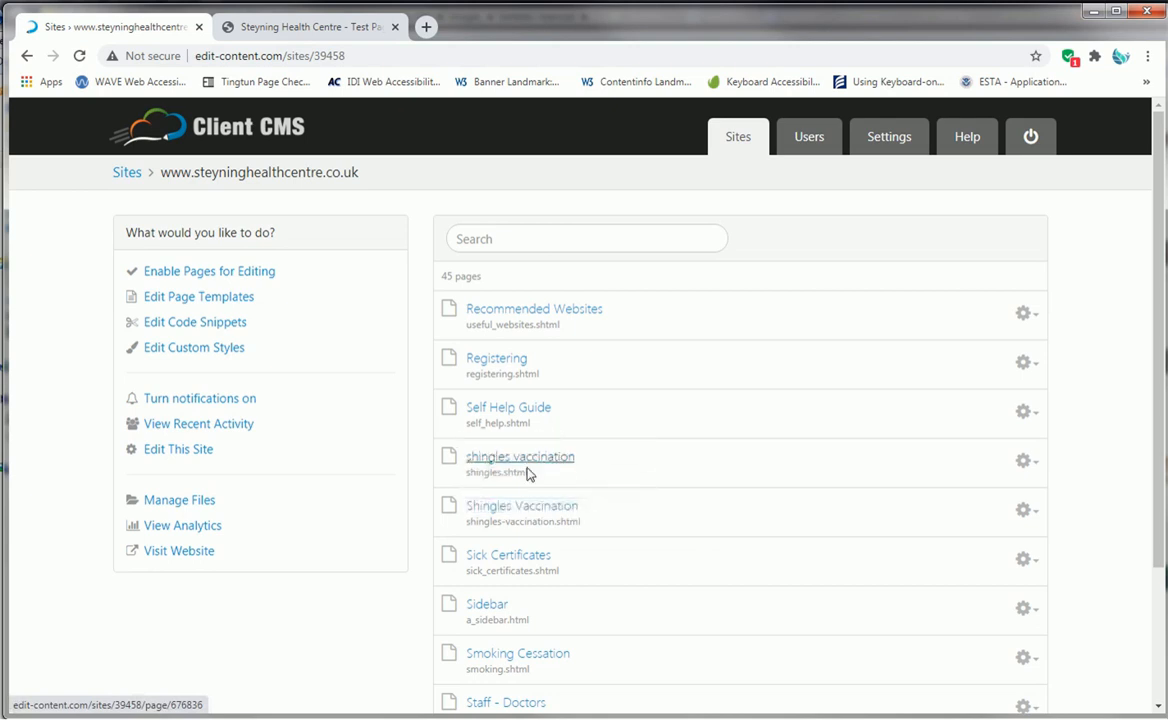
- Open the duplicated page shingles-vaccination.shtml for editing and look over its heading, banner image and body text
left_click(553, 508)
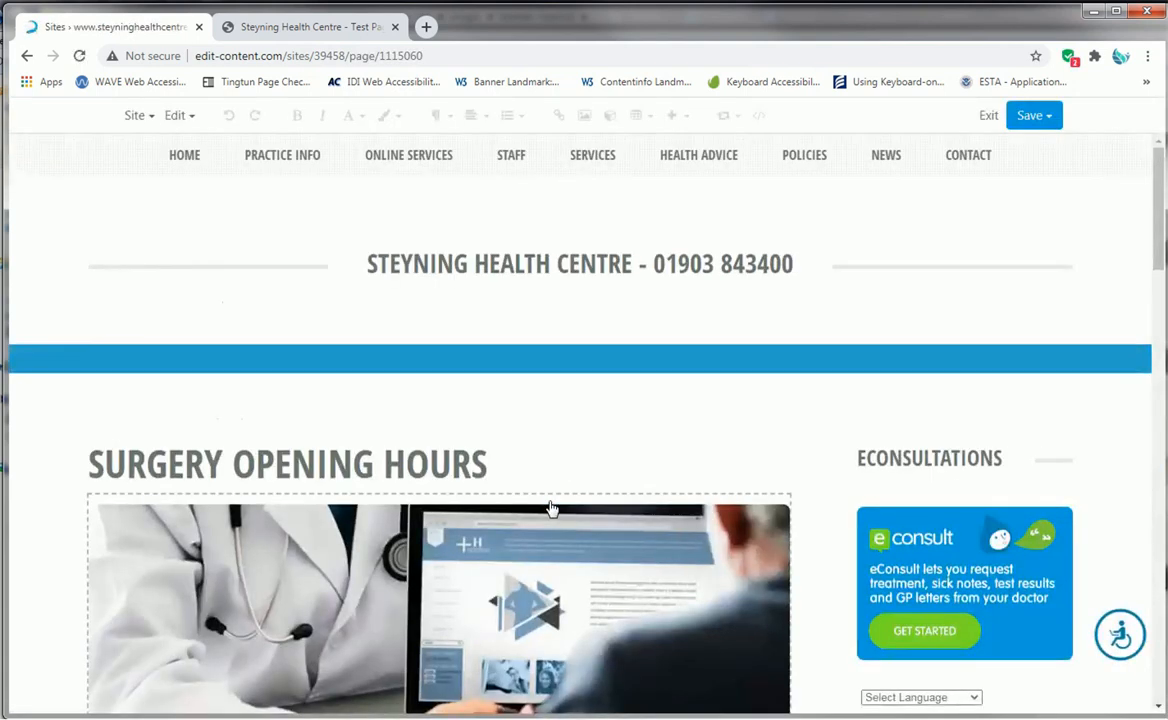
scroll(478, 404, "down", 3)
left_click(374, 216)
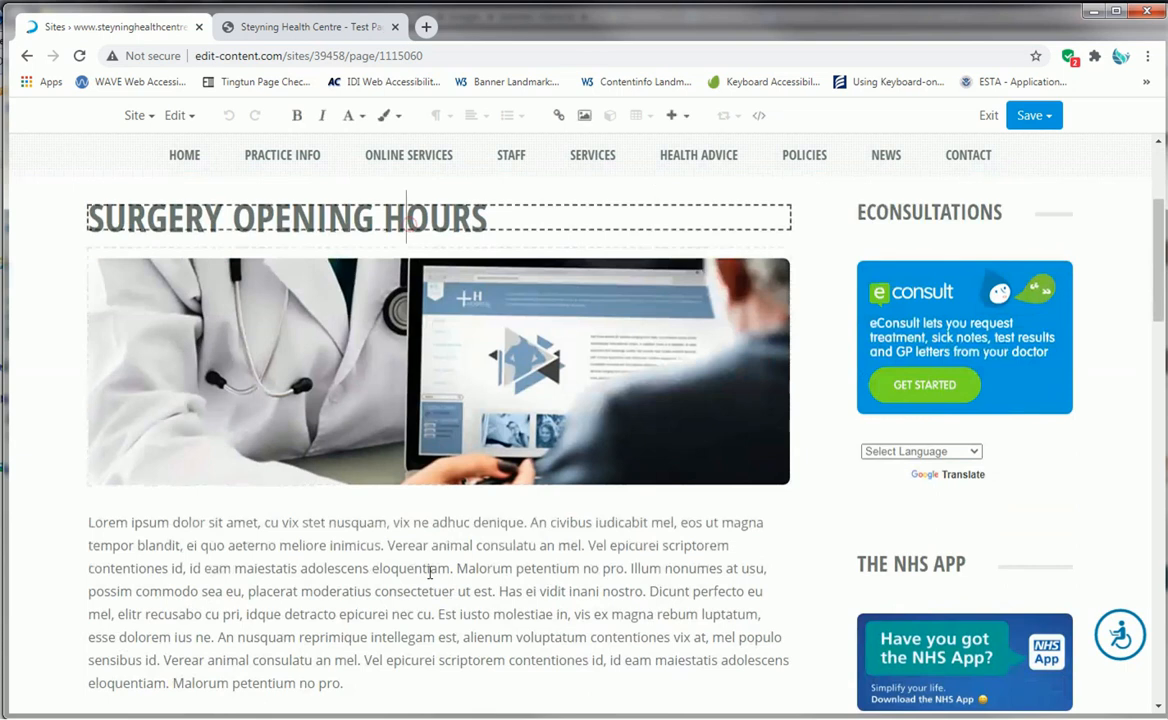
left_click(420, 627)
left_click(575, 365)
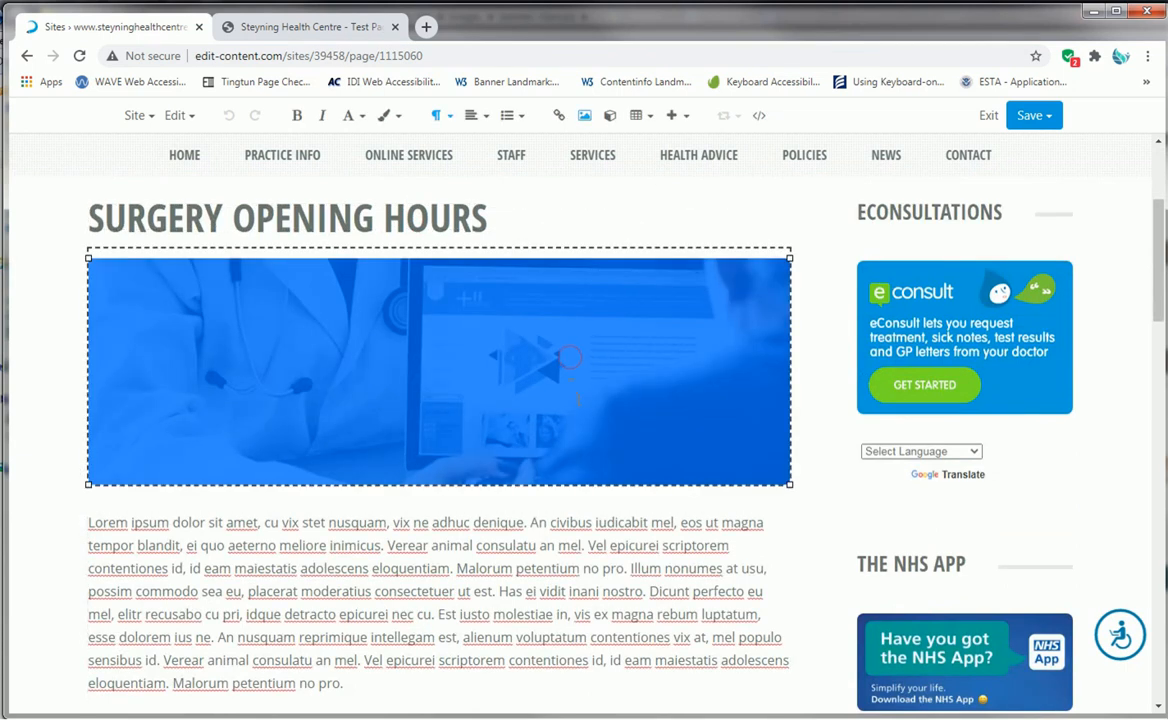
scroll(580, 390, "down", 5)
scroll(583, 413, "down", 7)
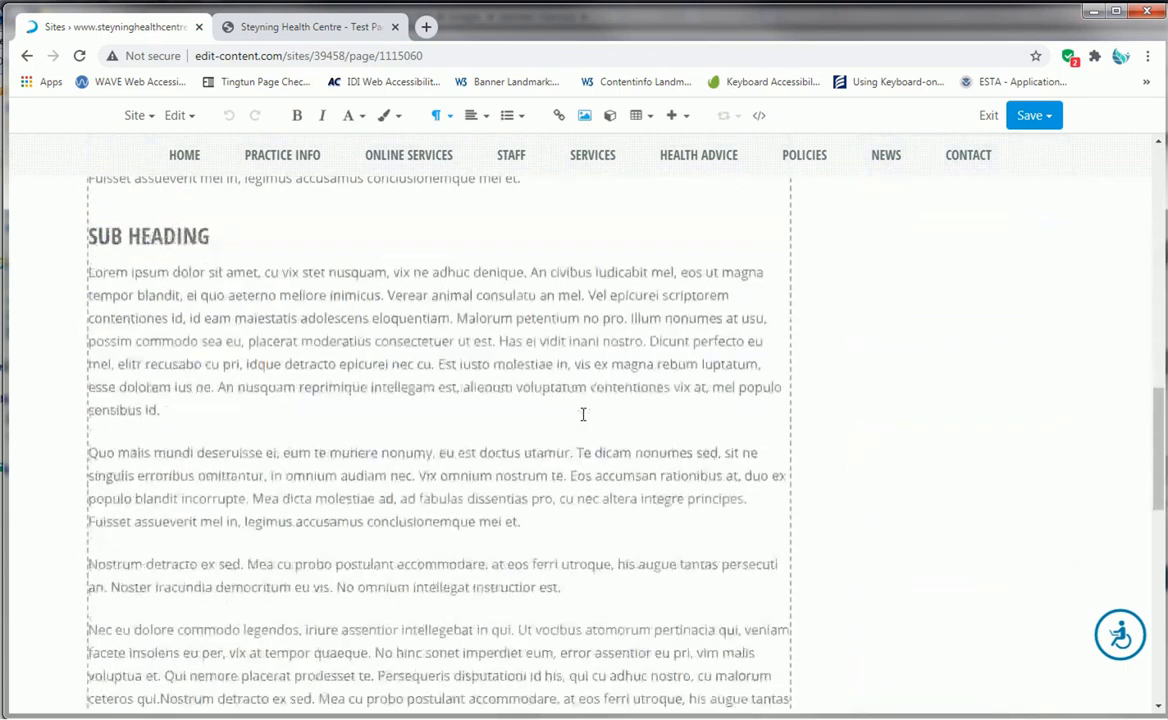
scroll(587, 415, "up", 3)
scroll(587, 415, "up", 10)
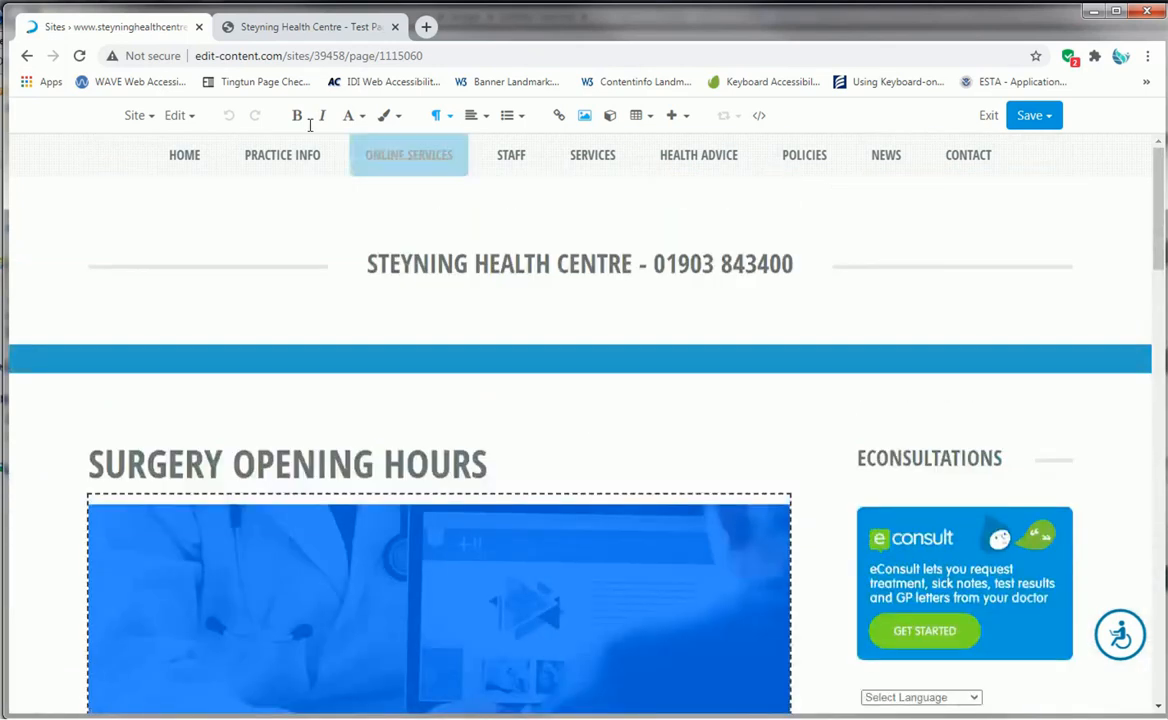
- Set the page title in the page properties to "Steyning Health Centre - Shingles vaccinaTIONS AVAILABLE FOR OVER 75S"
left_click(190, 120)
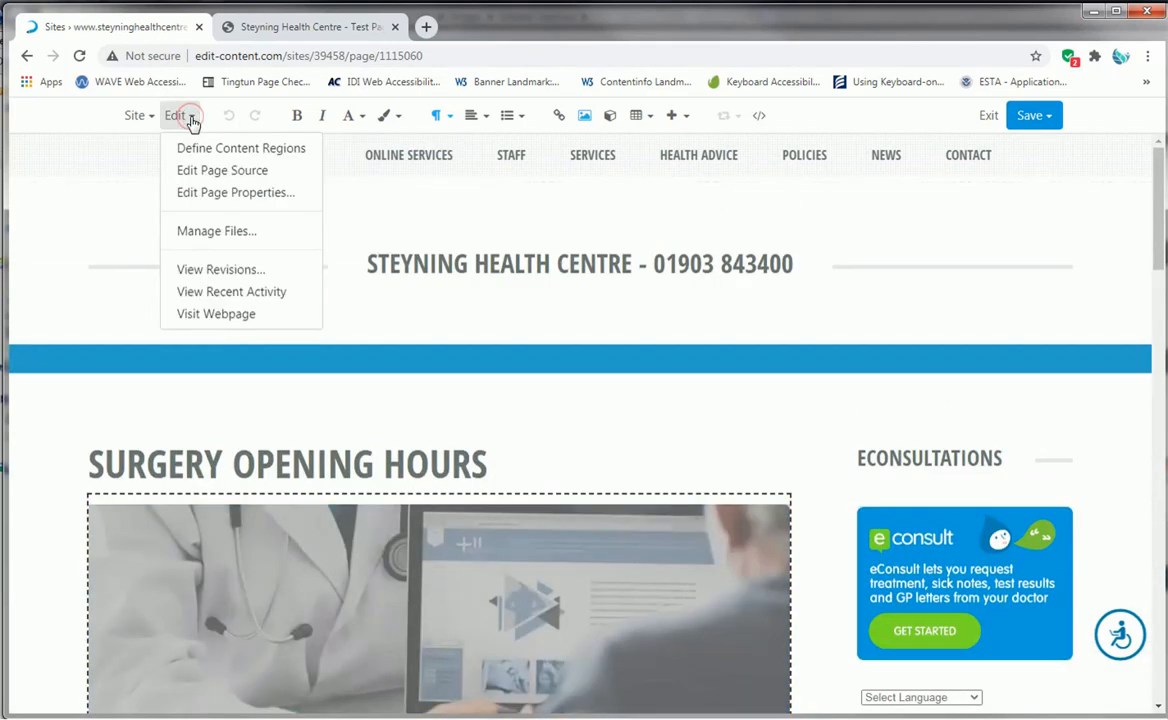
left_click(229, 193)
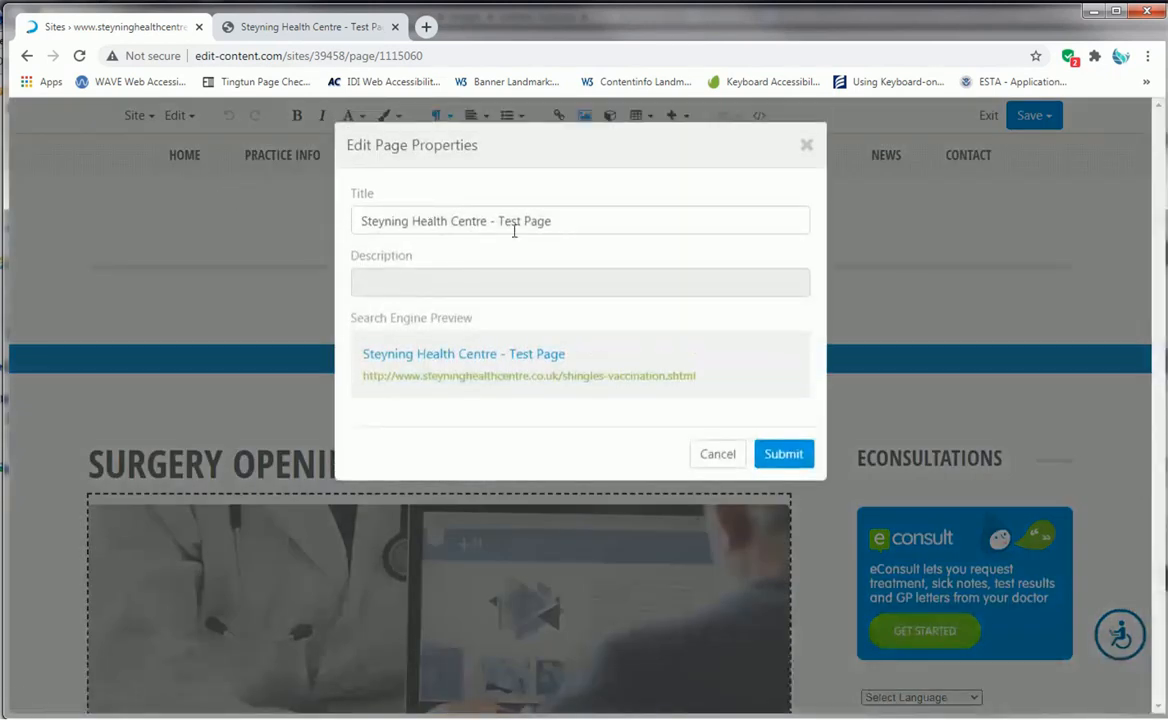
left_click_drag(576, 221, 503, 221)
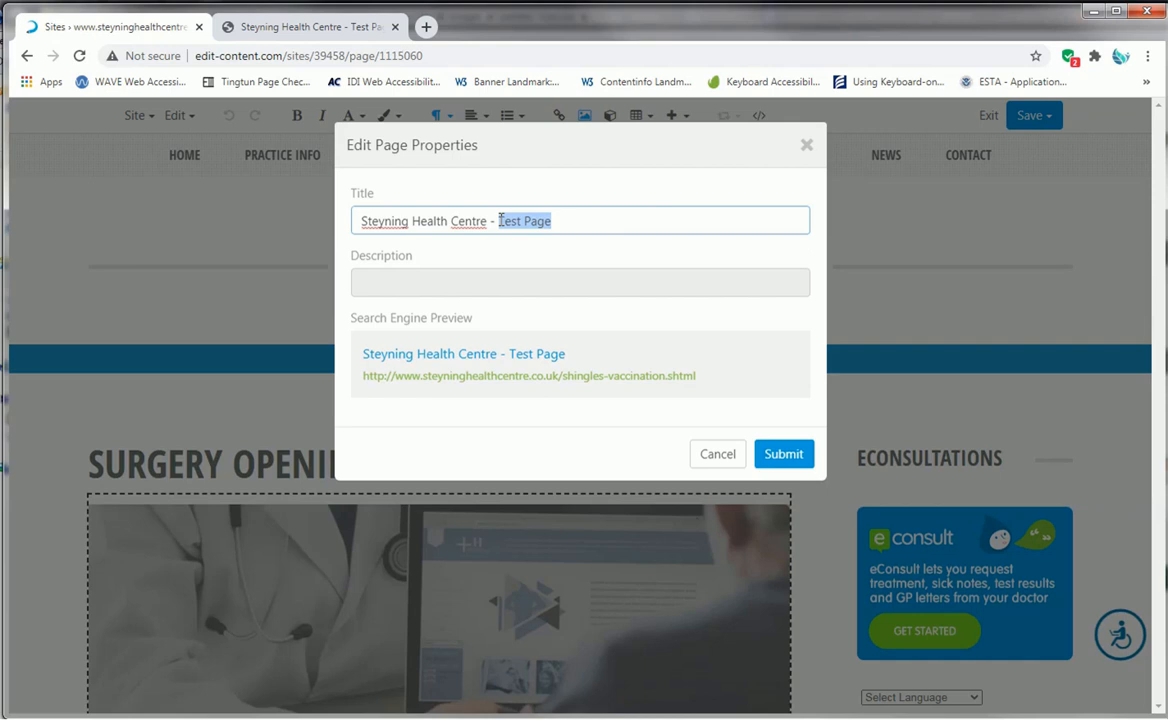
type("S")
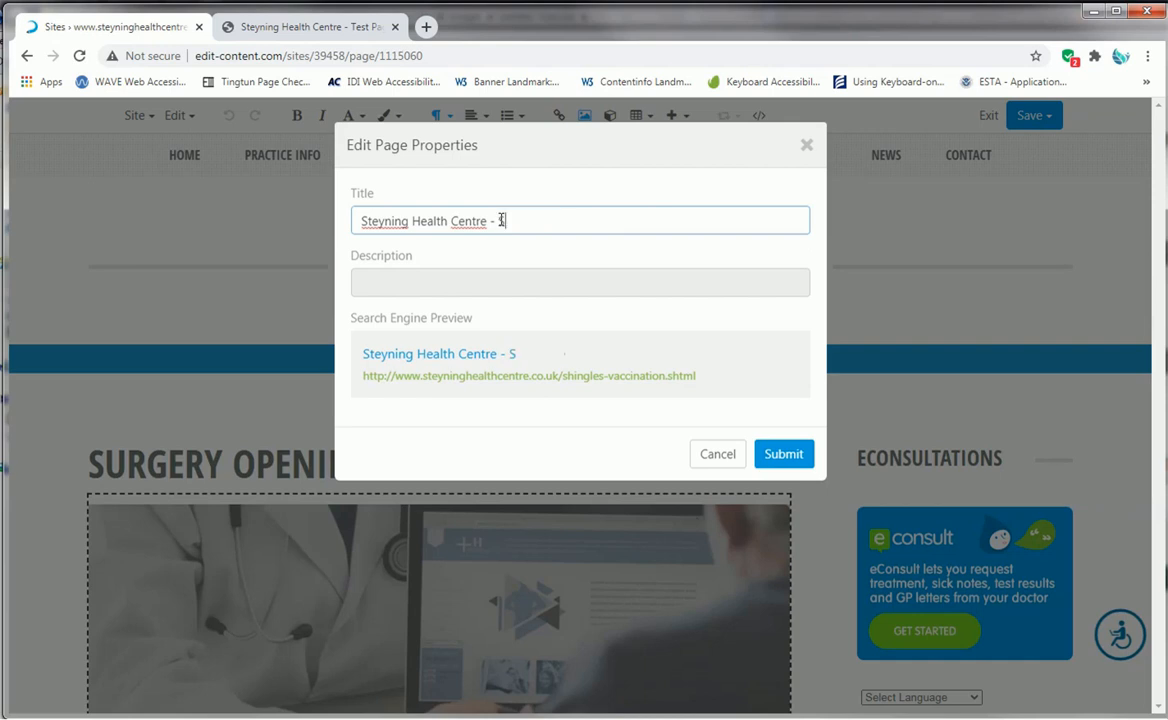
type("hingles ")
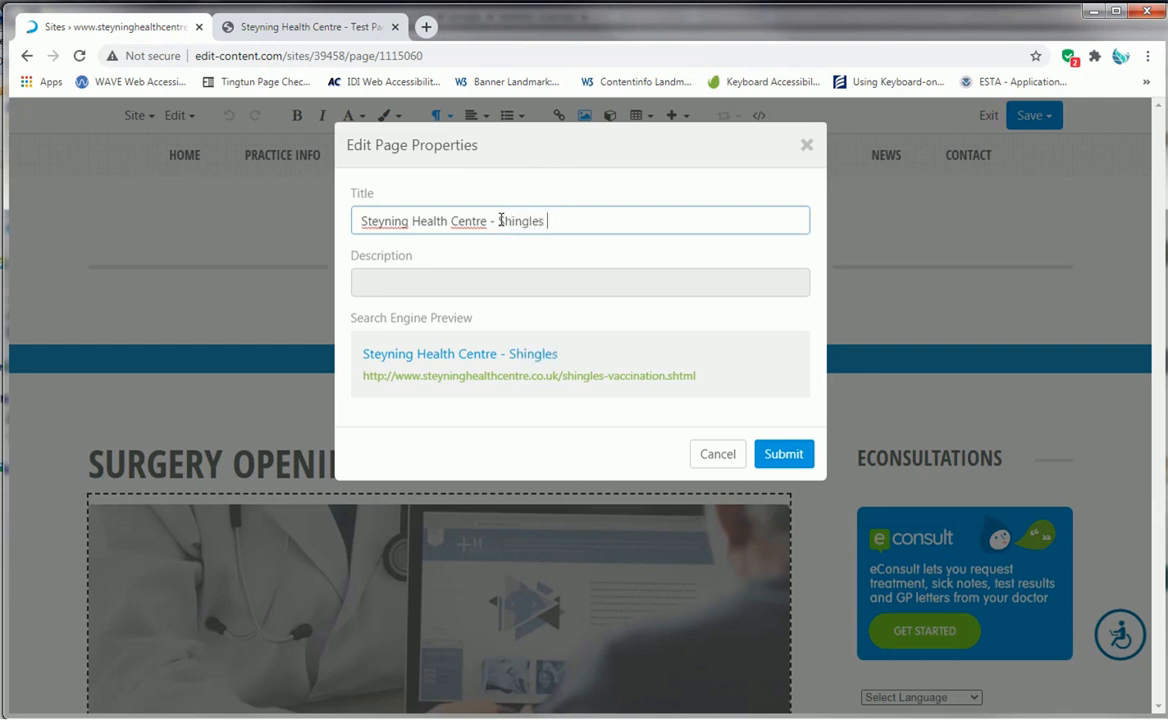
type("vaccinaTIO")
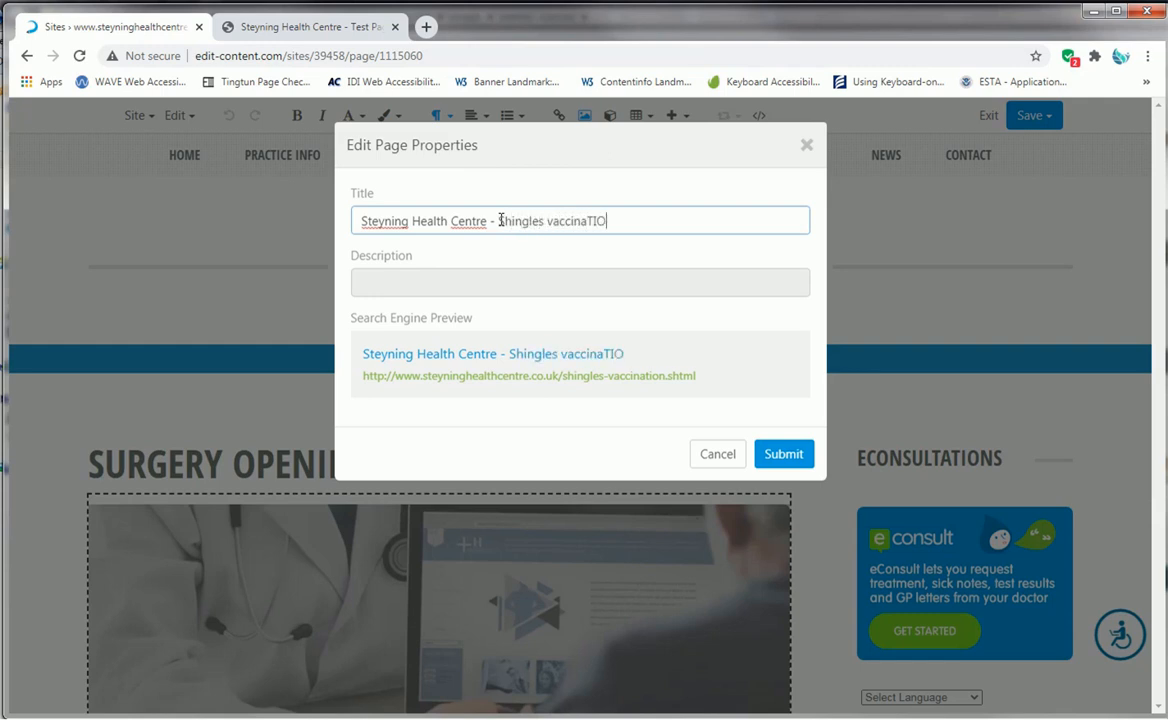
type("NS AV")
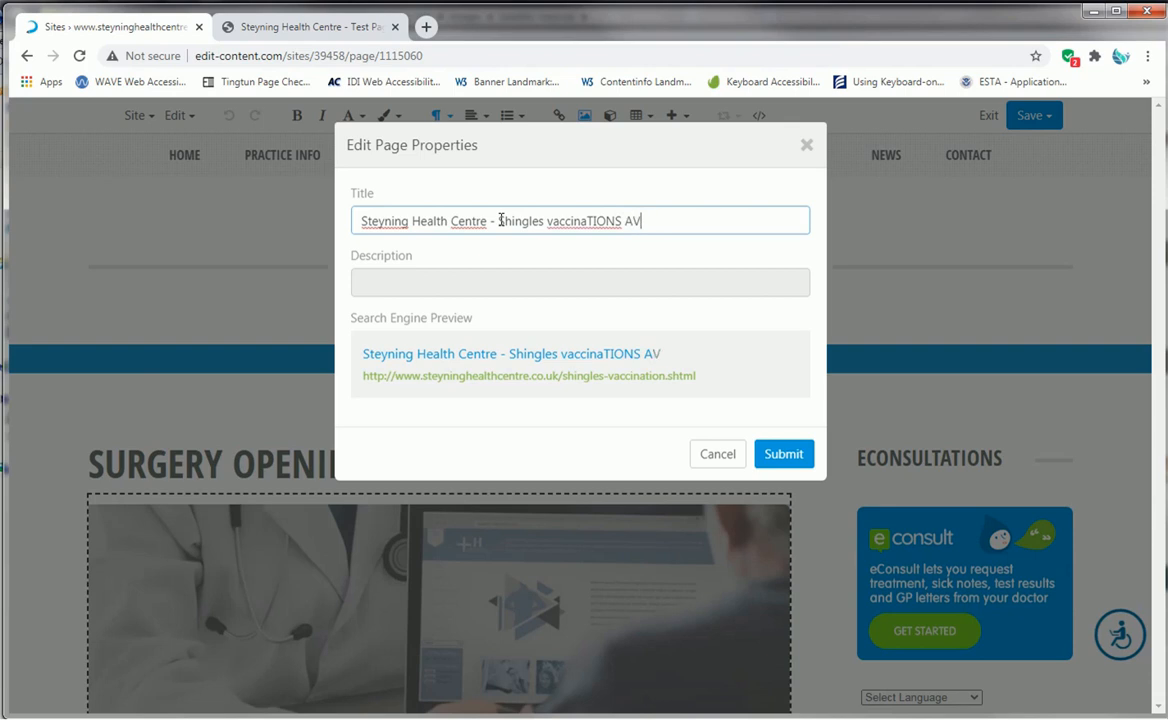
type("AILABLE")
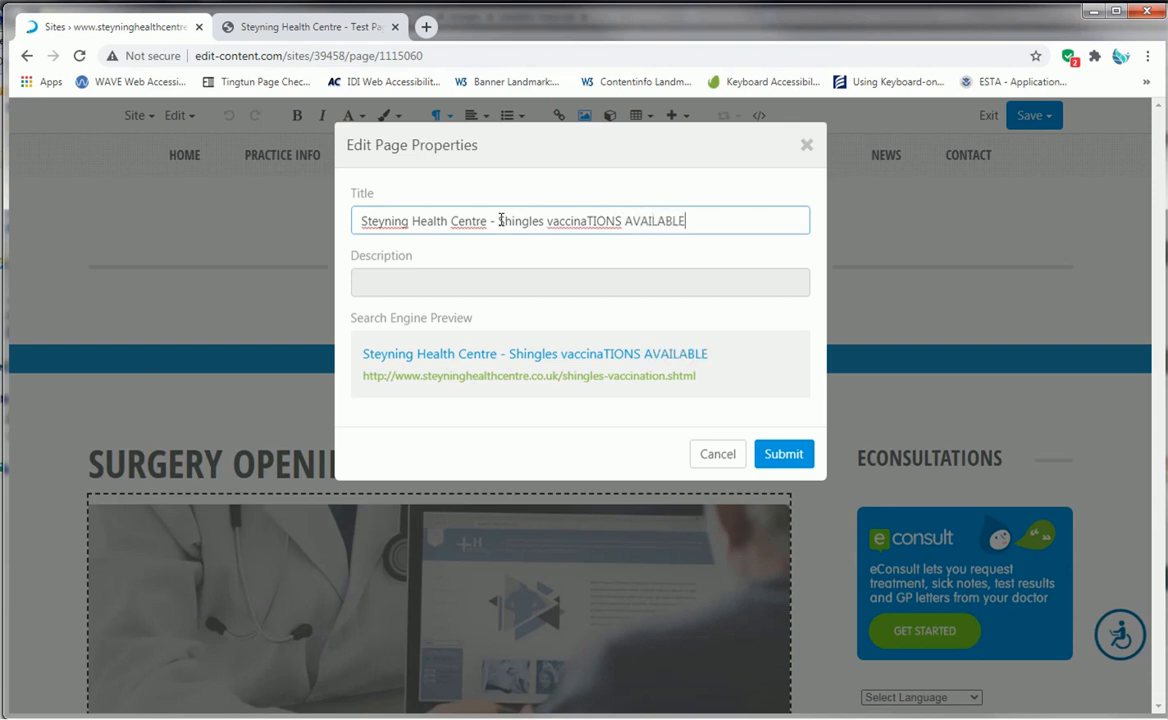
type(" FOR OVE")
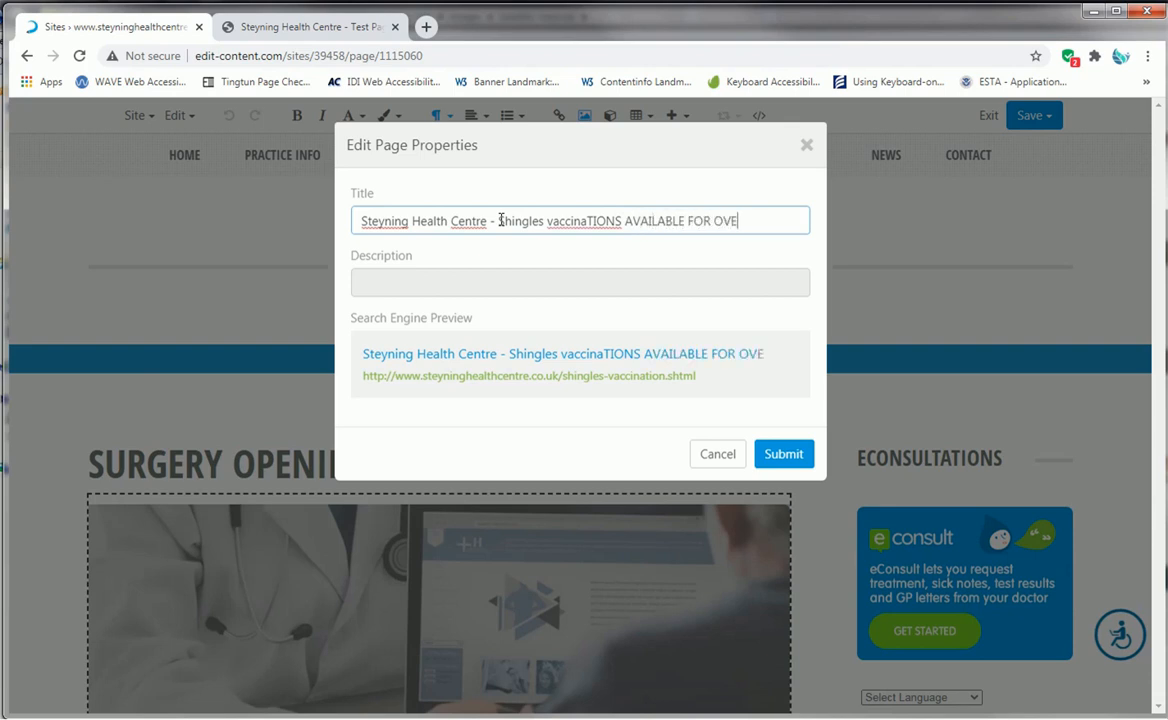
type("R 75S")
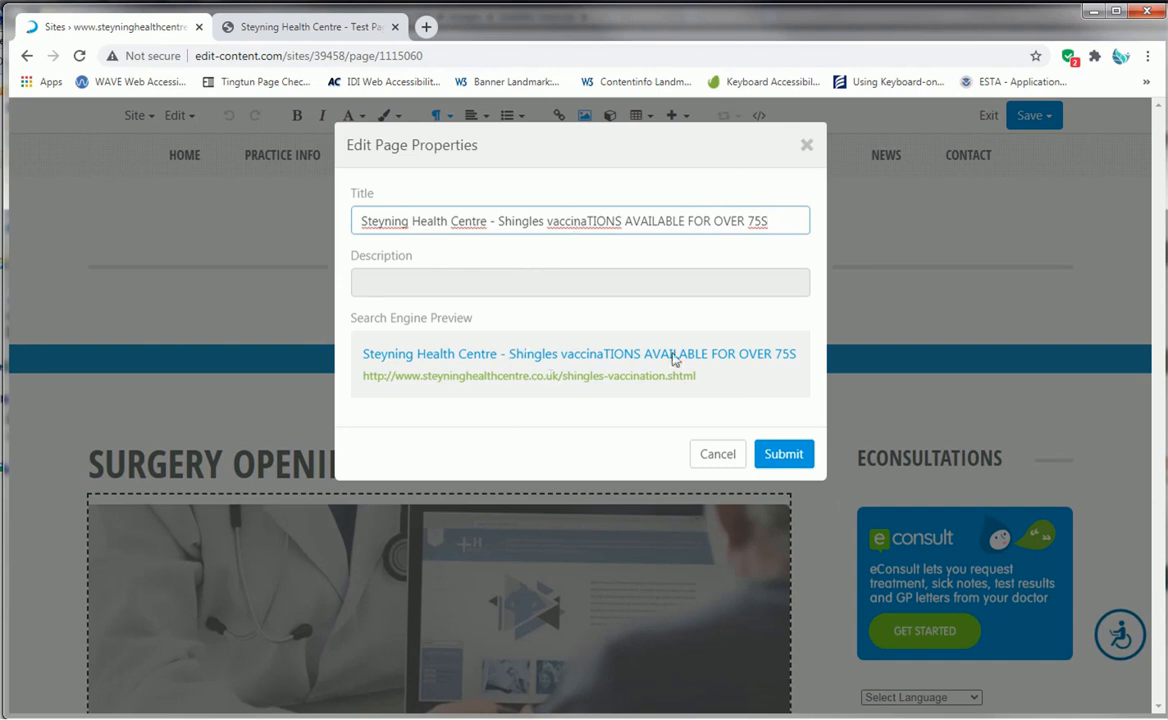
left_click(787, 457)
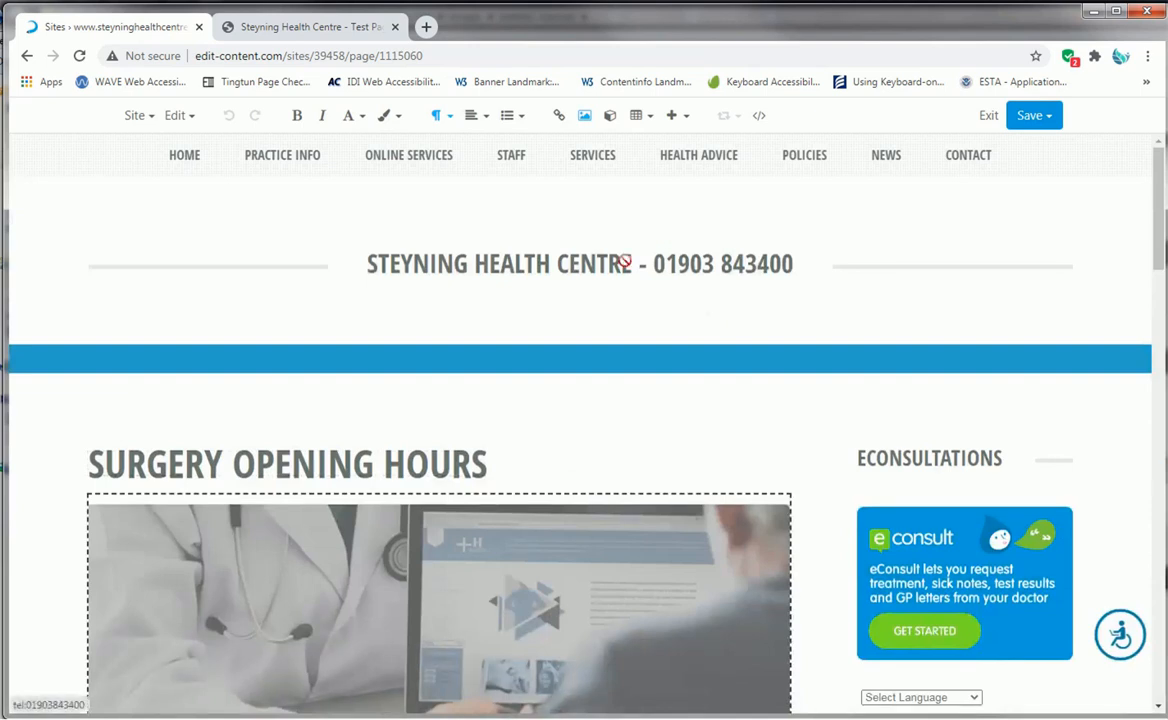
scroll(487, 383, "down", 2)
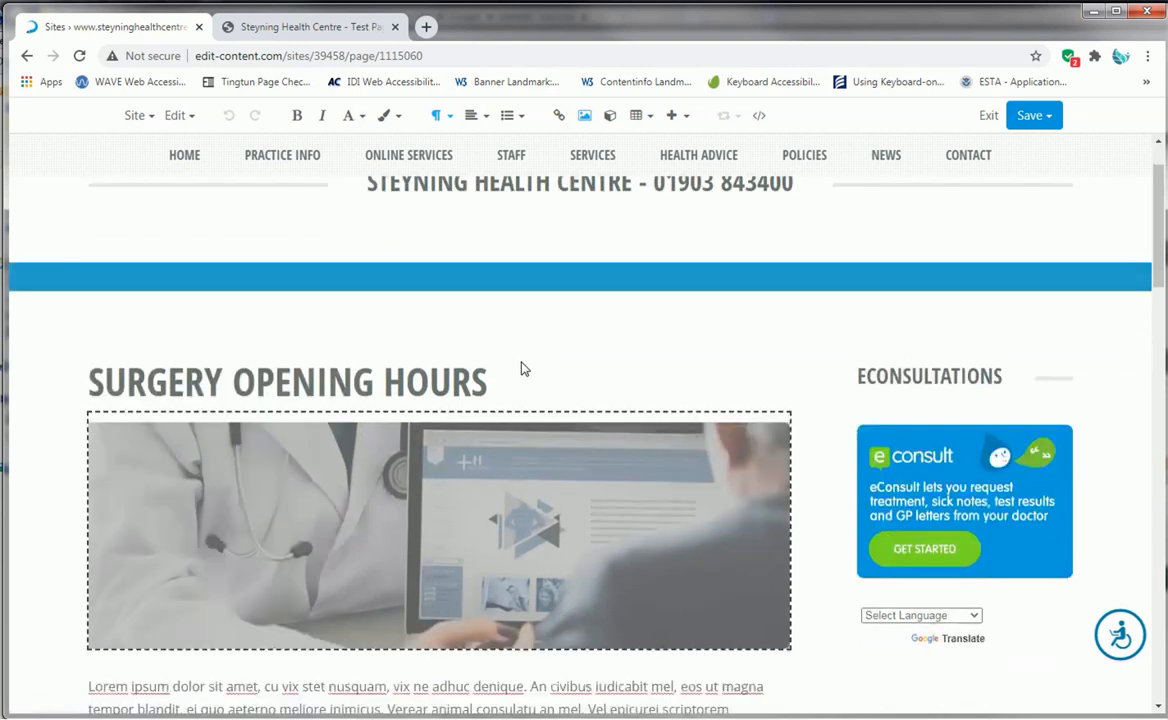
scroll(600, 369, "down", 5)
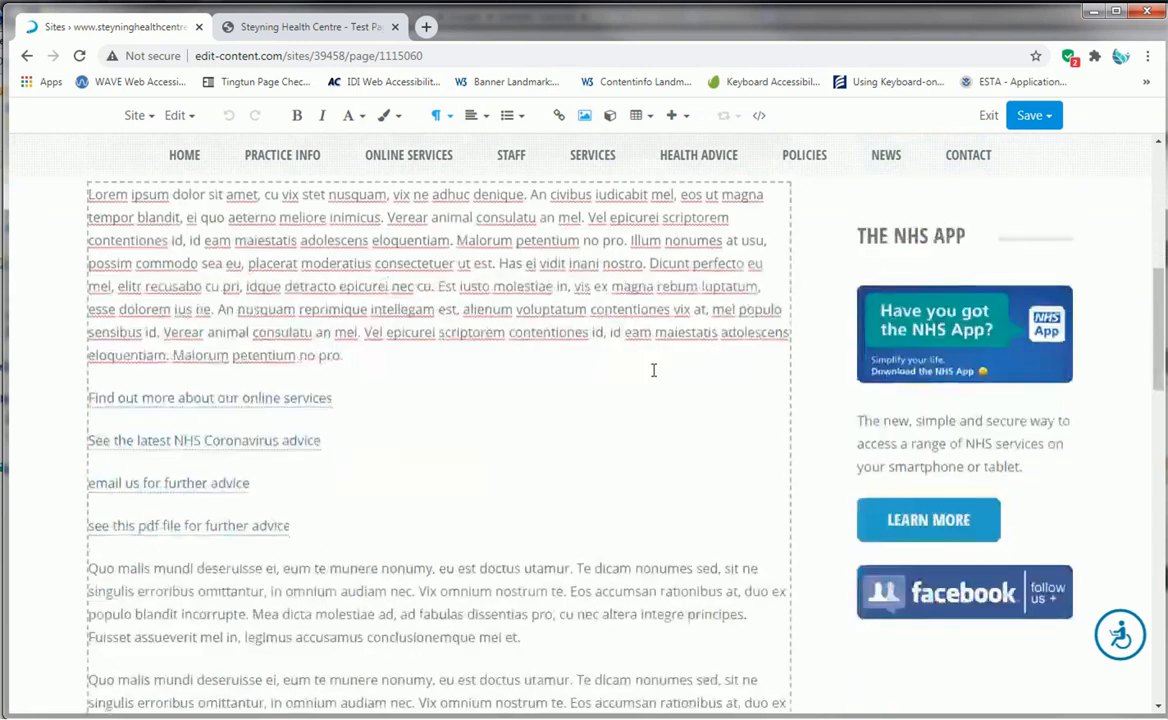
scroll(653, 370, "up", 4)
scroll(653, 371, "up", 3)
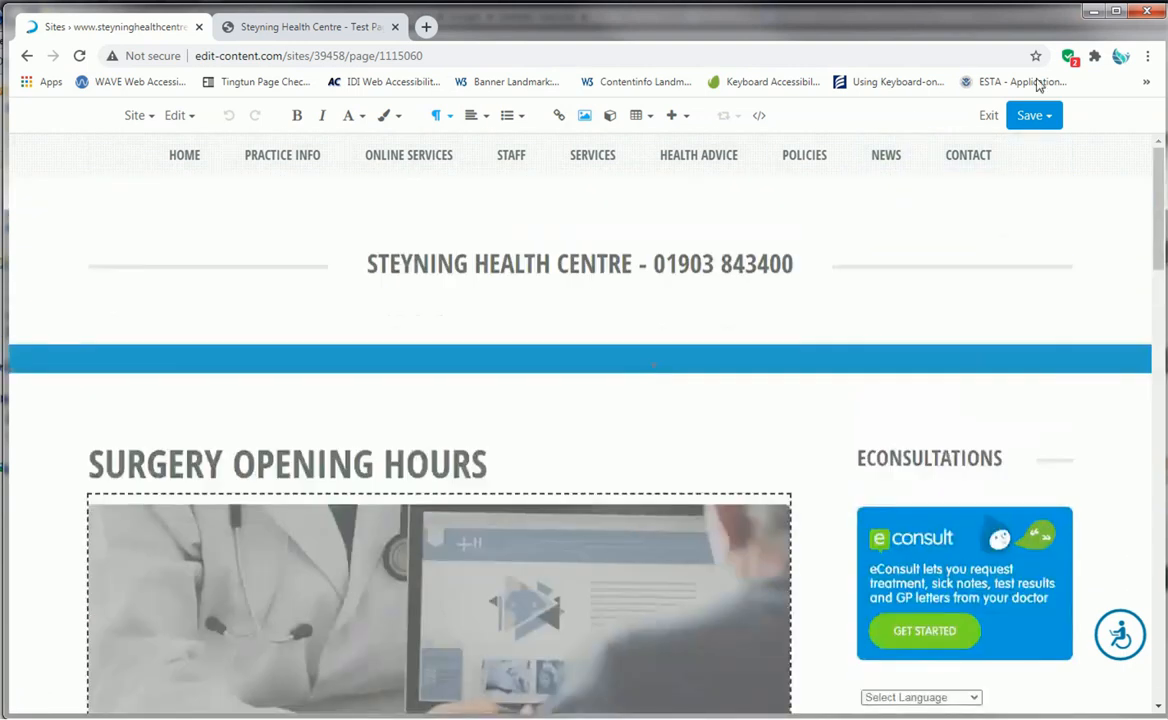
- Replace the page heading "Surgery Opening Hours" with "SHINGLES VACCINATIONS"
left_click(509, 462)
left_click_drag(509, 462, 16, 425)
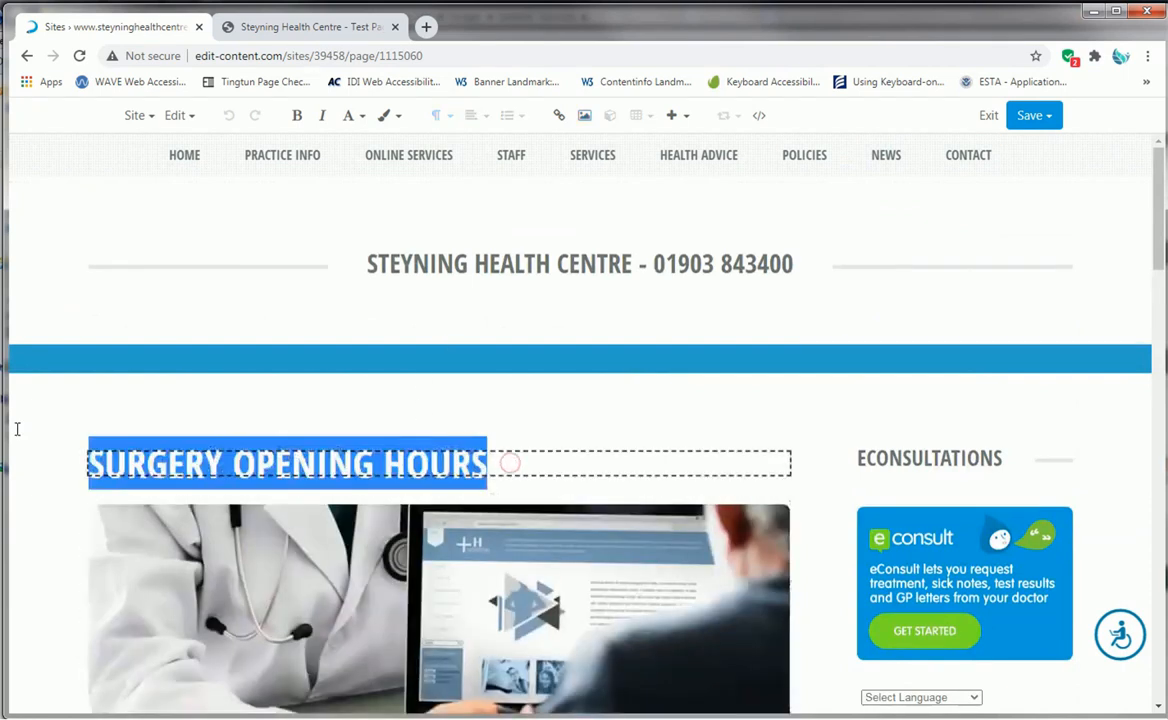
type("SHINGLED")
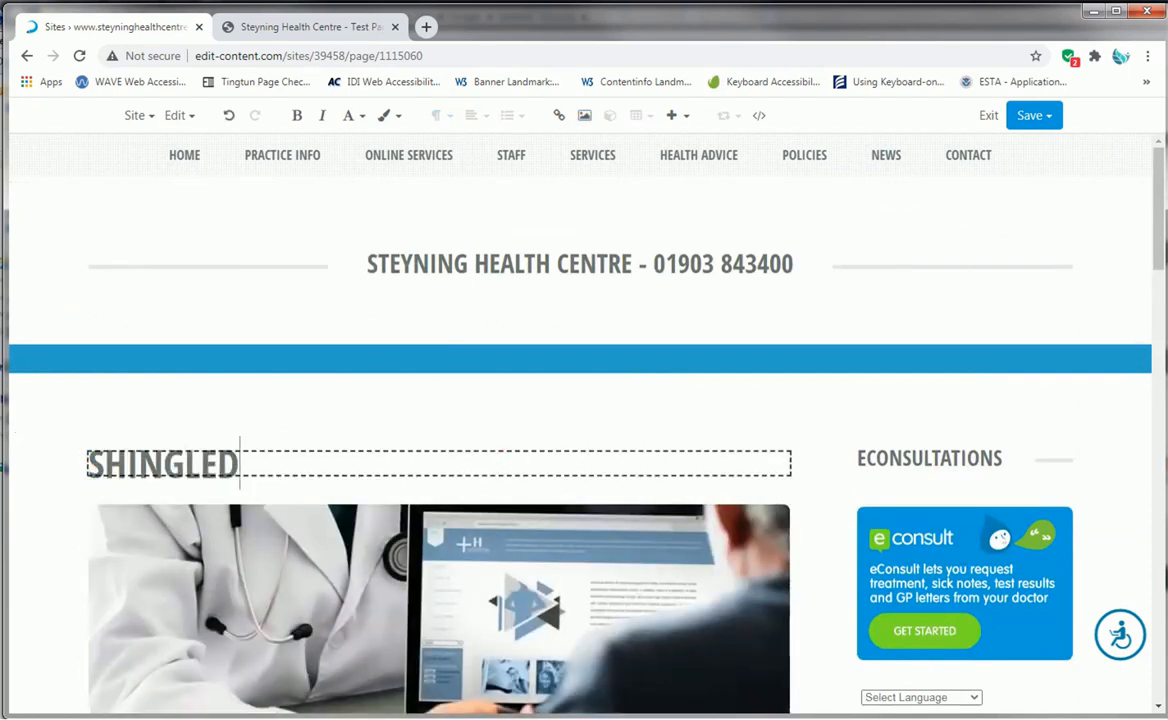
key("BackSpace")
type("S")
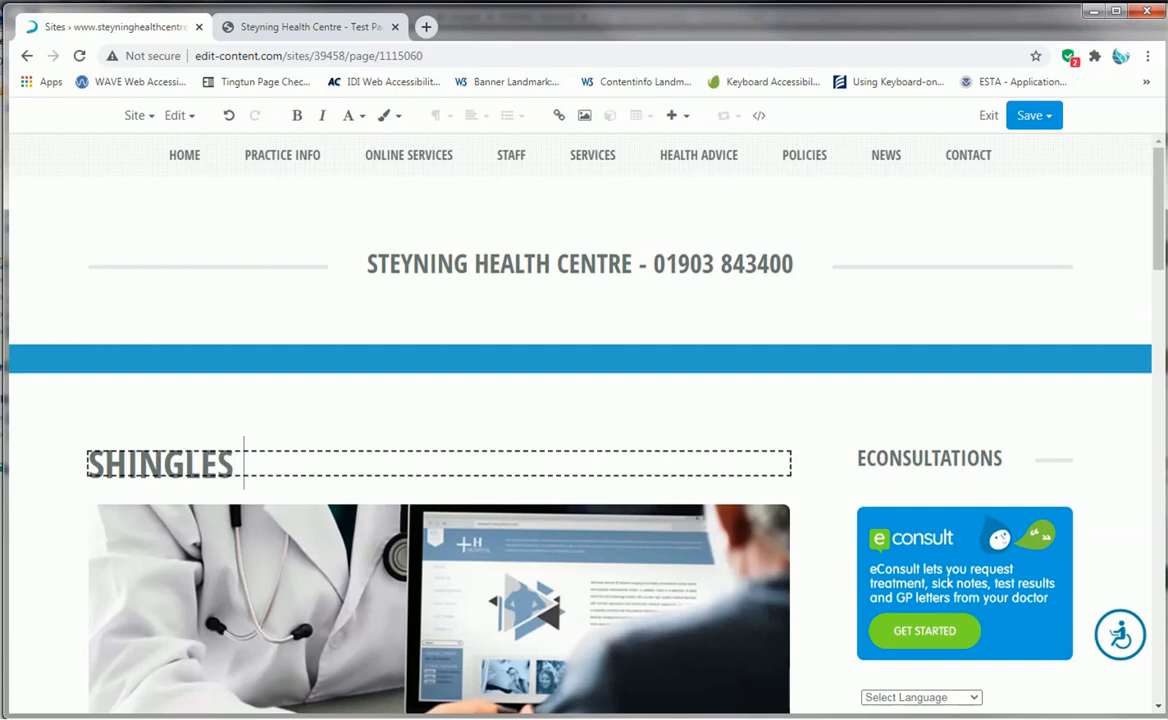
type(" VACCINATIONS")
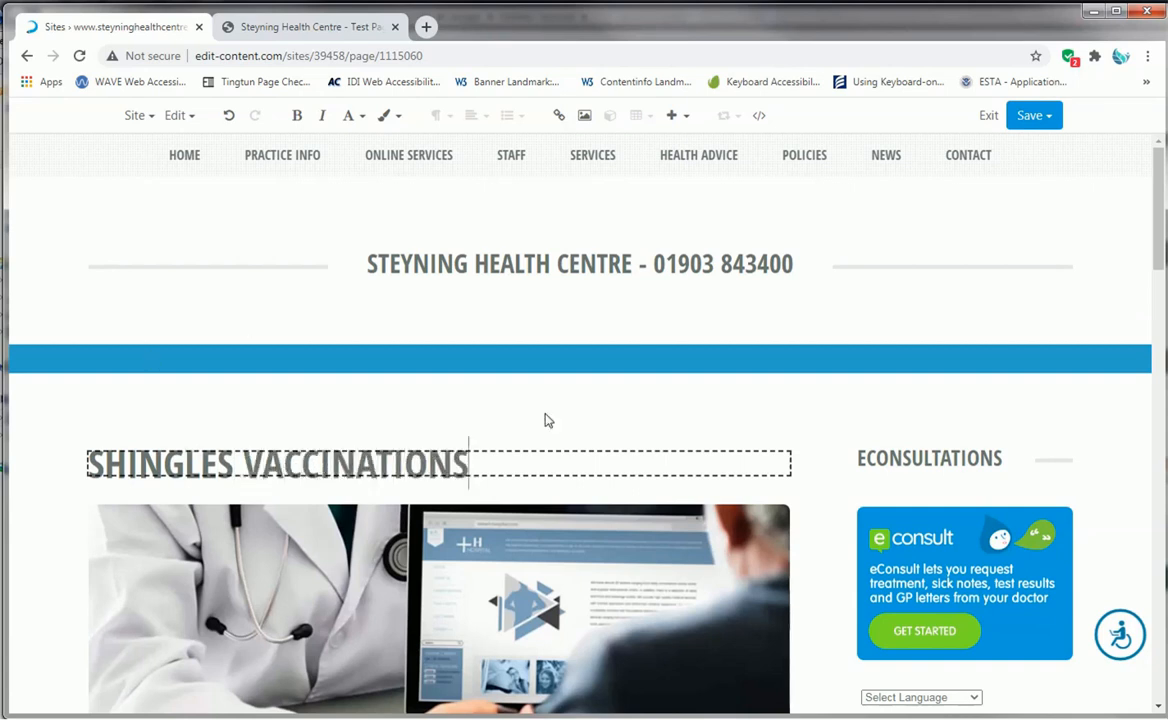
- Publish the Shingles Vaccination page while keeping it open in the editor
scroll(547, 420, "down", 3)
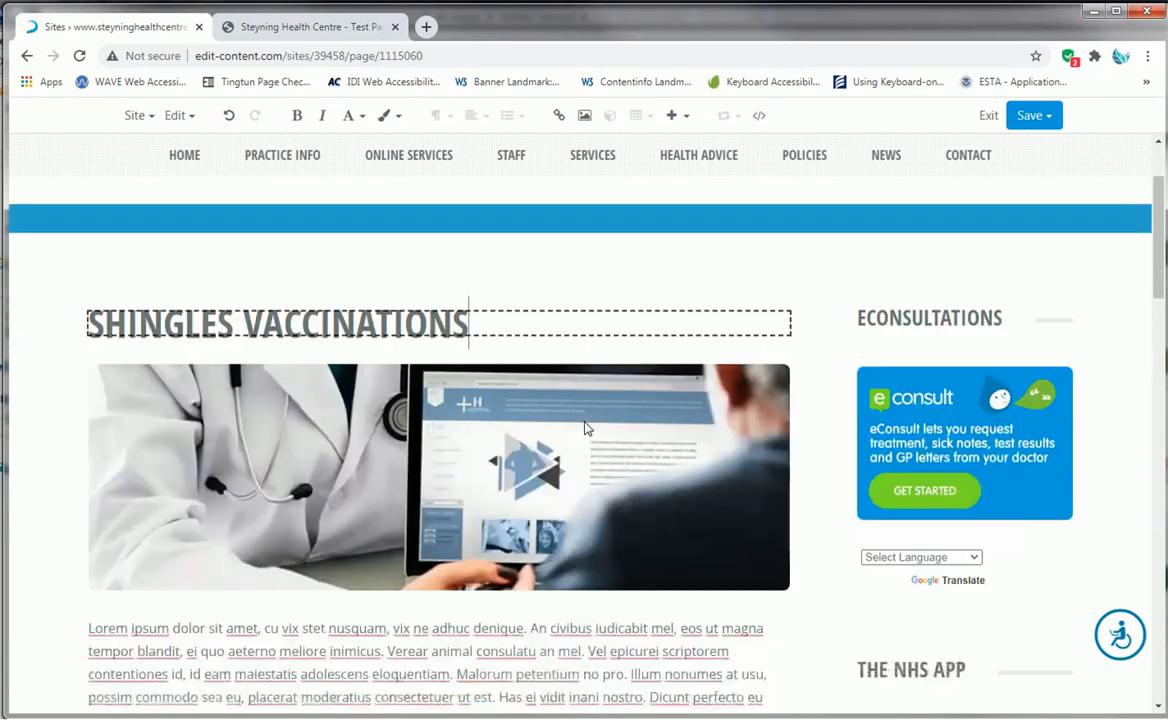
left_click(1045, 119)
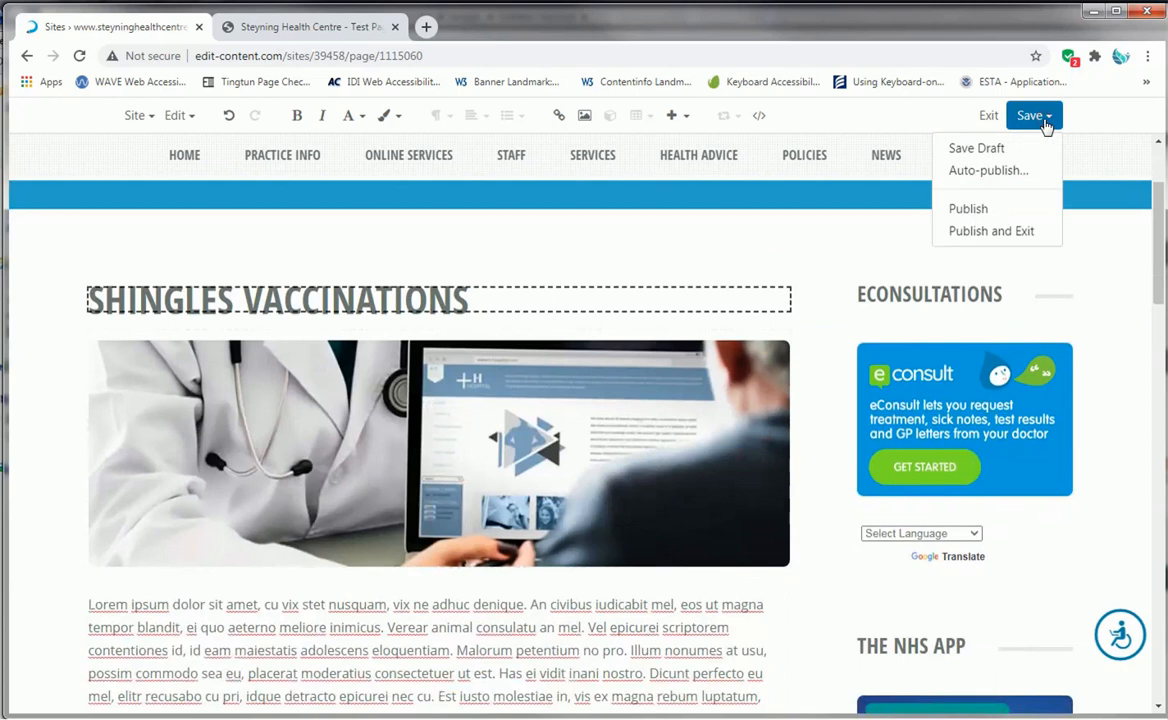
left_click(1010, 210)
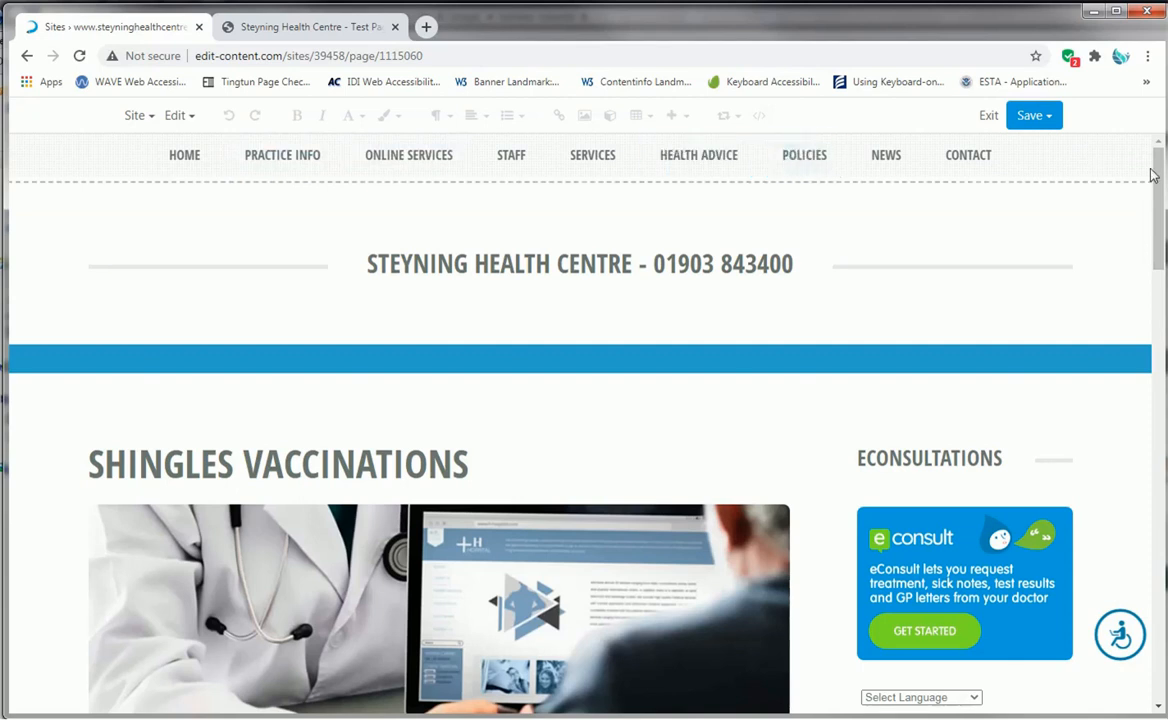
- Look over the published page's content and leave the page editor for the site's page list
scroll(1061, 253, "down", 3)
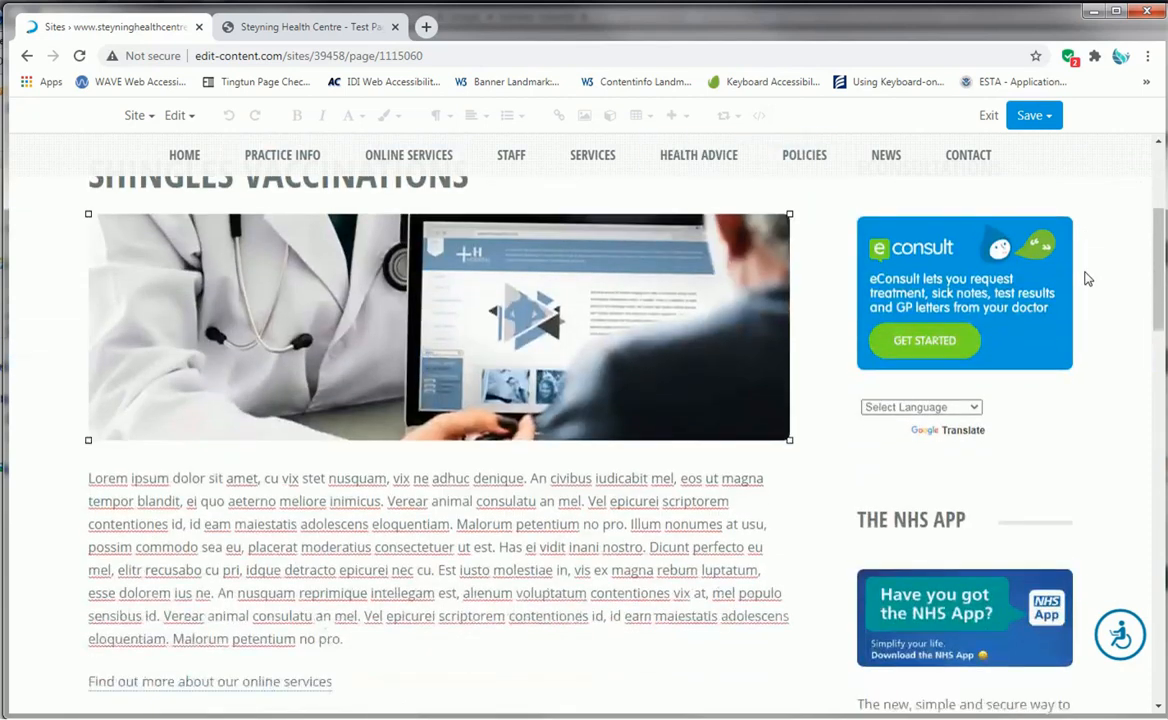
scroll(1088, 278, "down", 10)
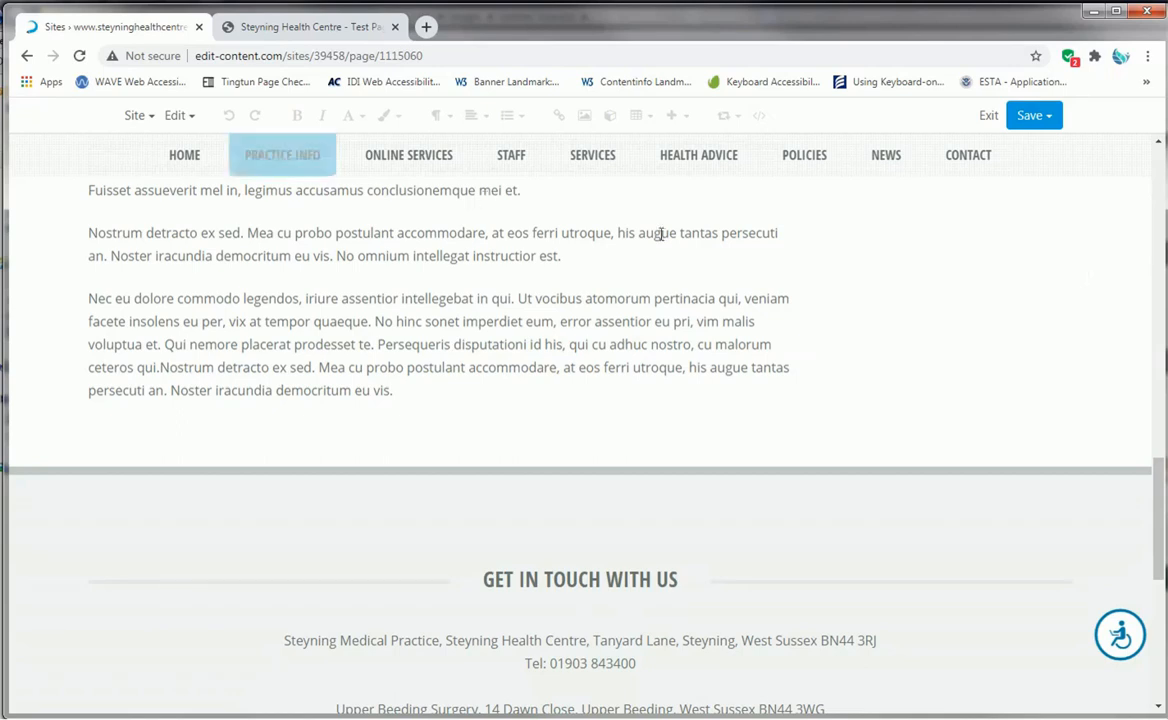
scroll(850, 253, "up", 3)
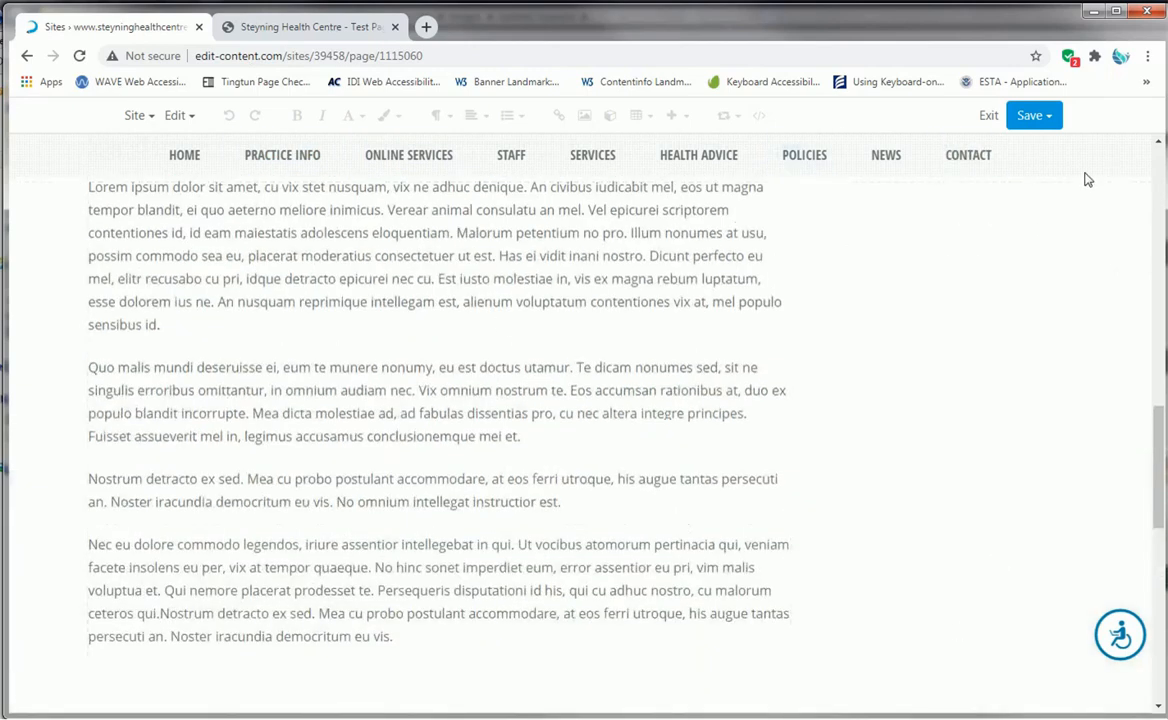
left_click(989, 116)
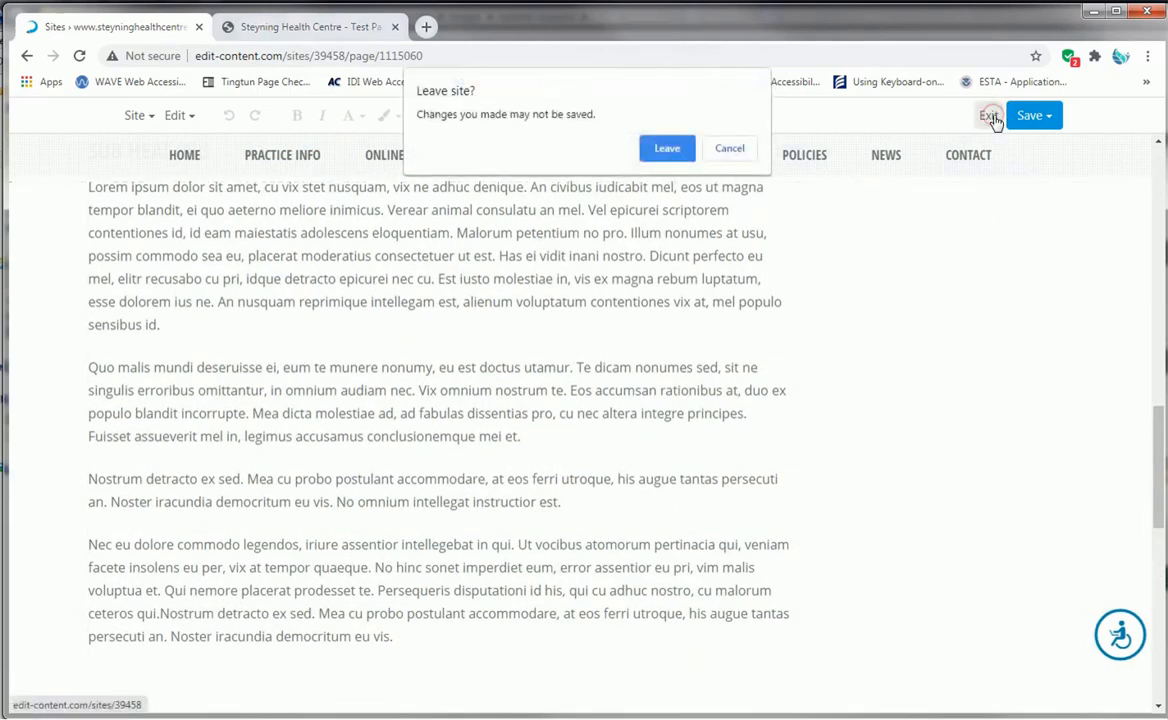
left_click(665, 150)
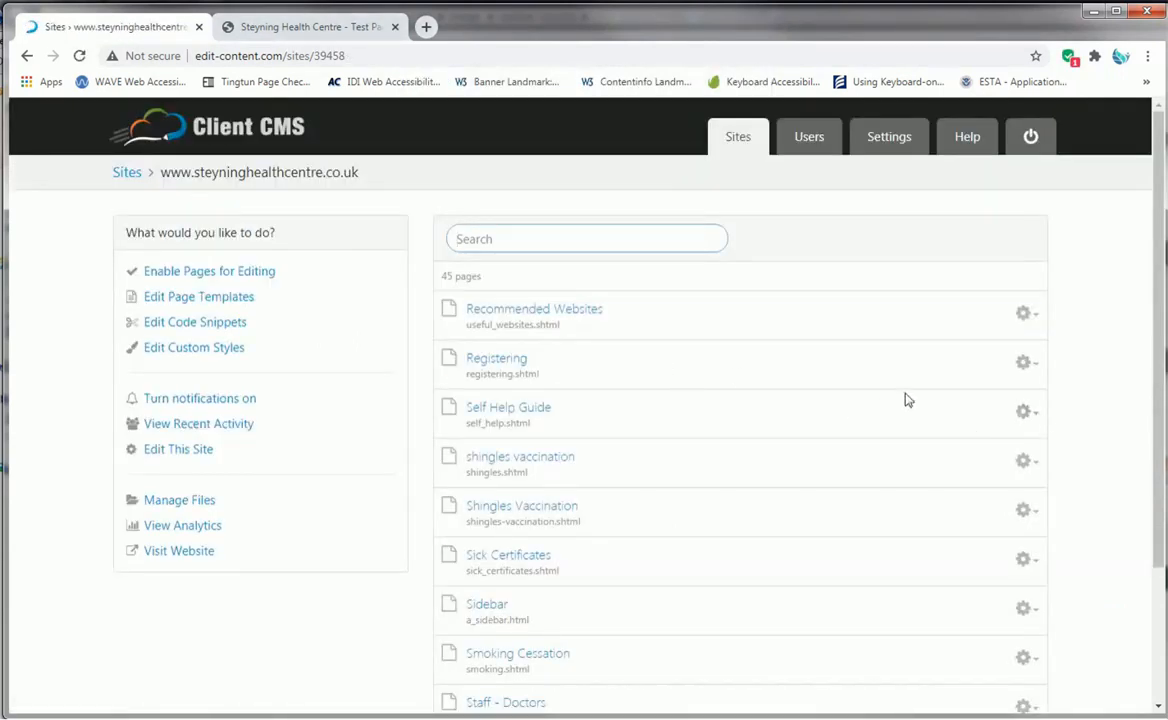
- Check the actions available for the Self Help Guide page and look over the list of pages
left_click(1028, 414)
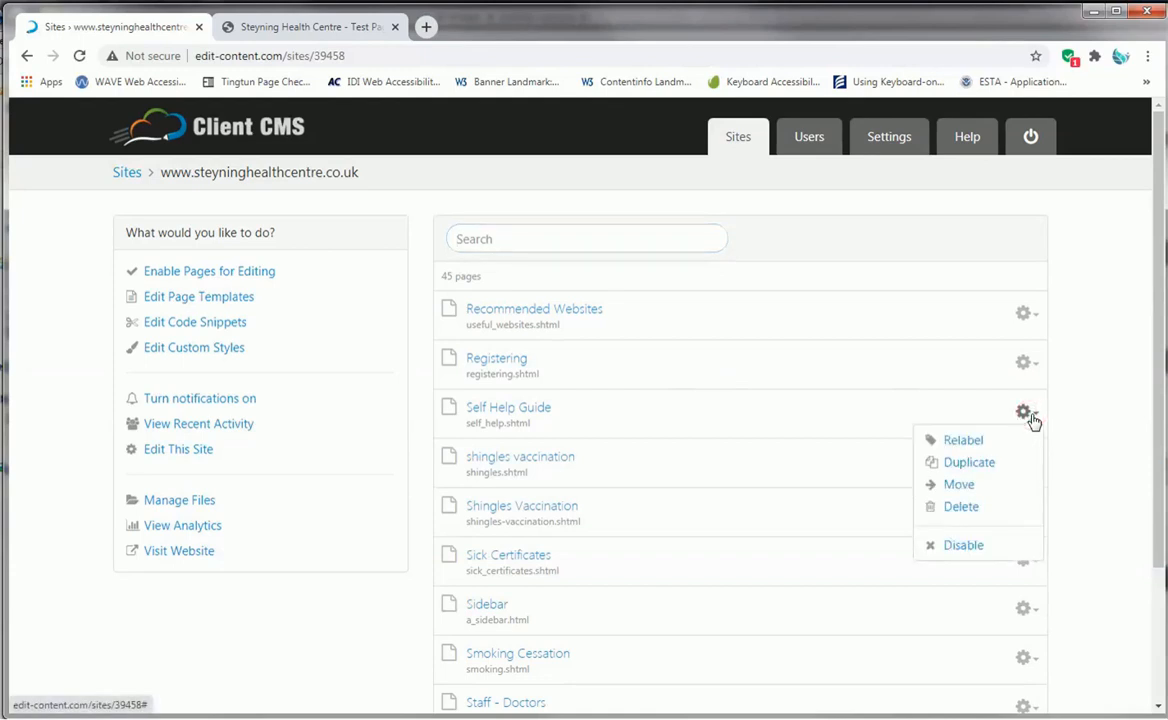
left_click(1103, 447)
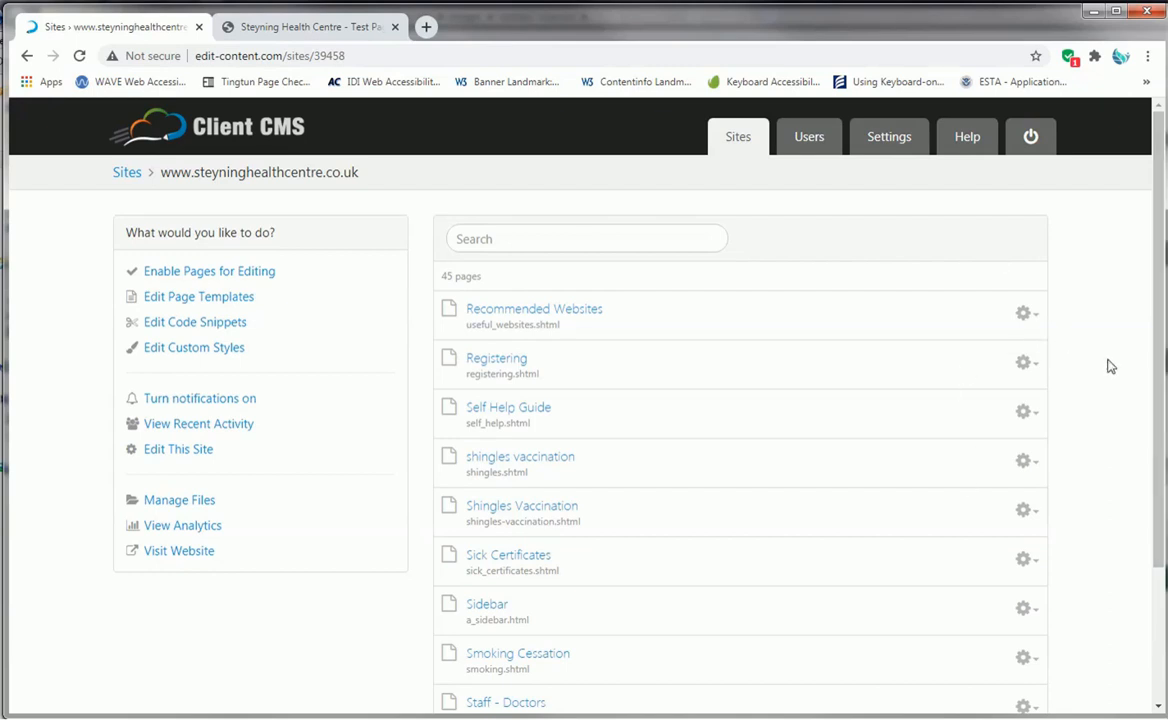
scroll(1107, 374, "down", 2)
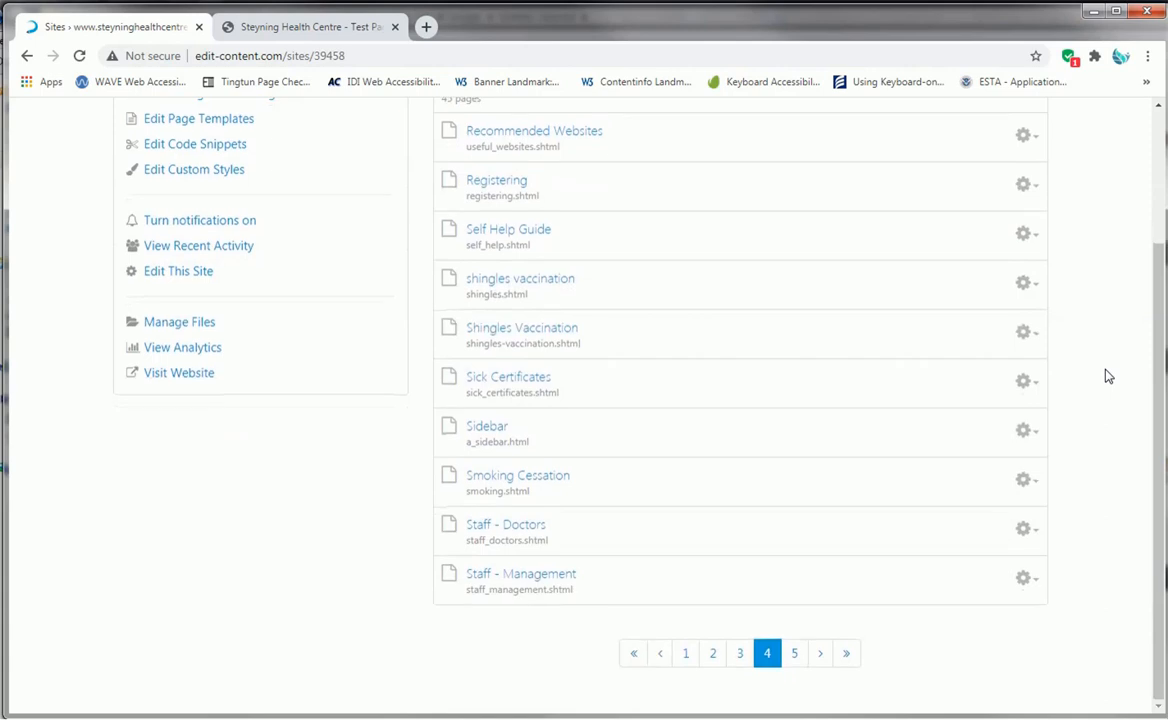
scroll(1107, 375, "up", 2)
scroll(1100, 392, "down", 2)
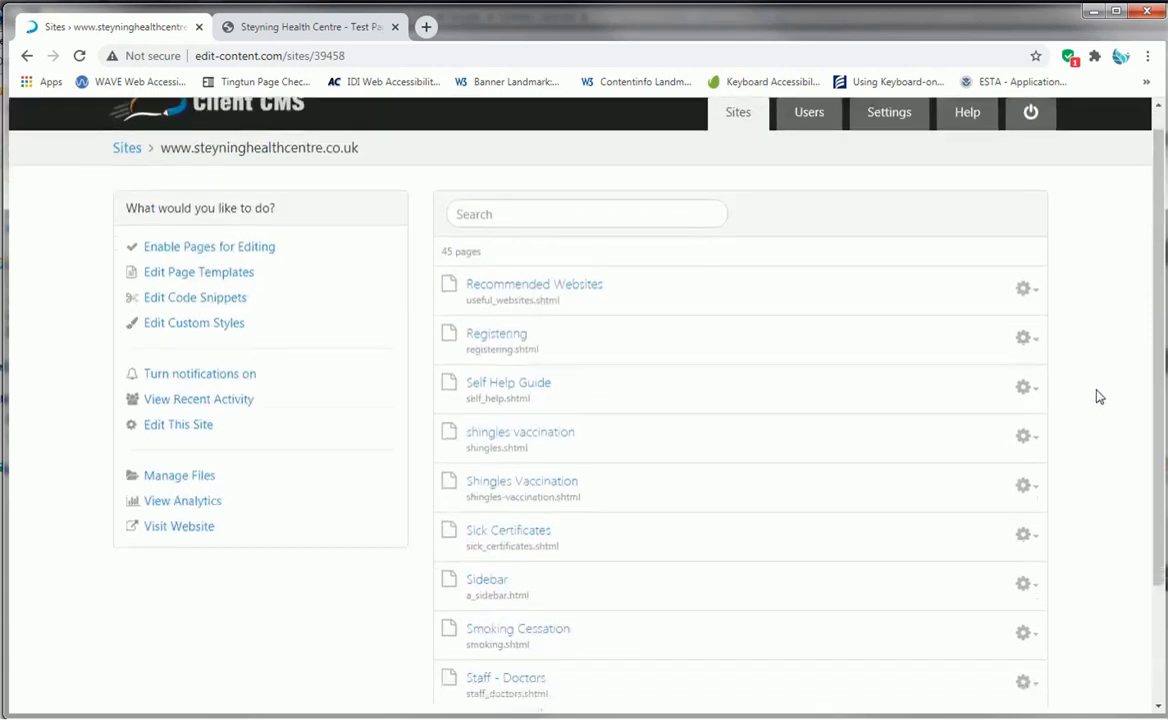
scroll(1099, 396, "up", 2)
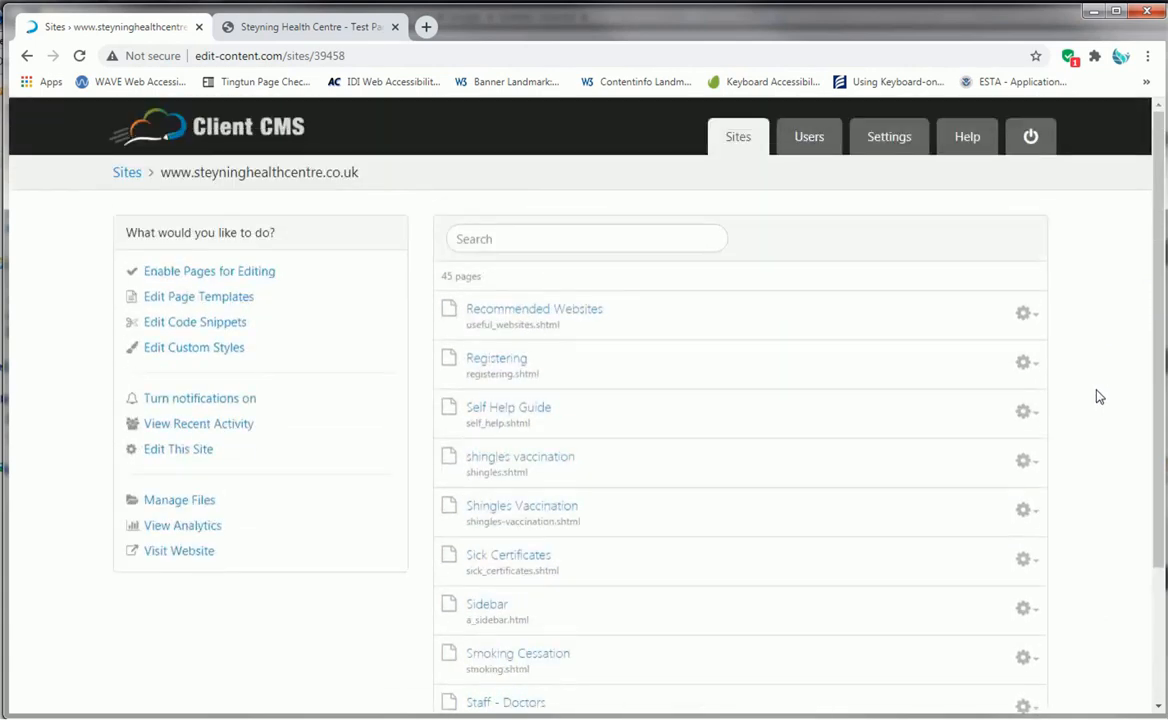